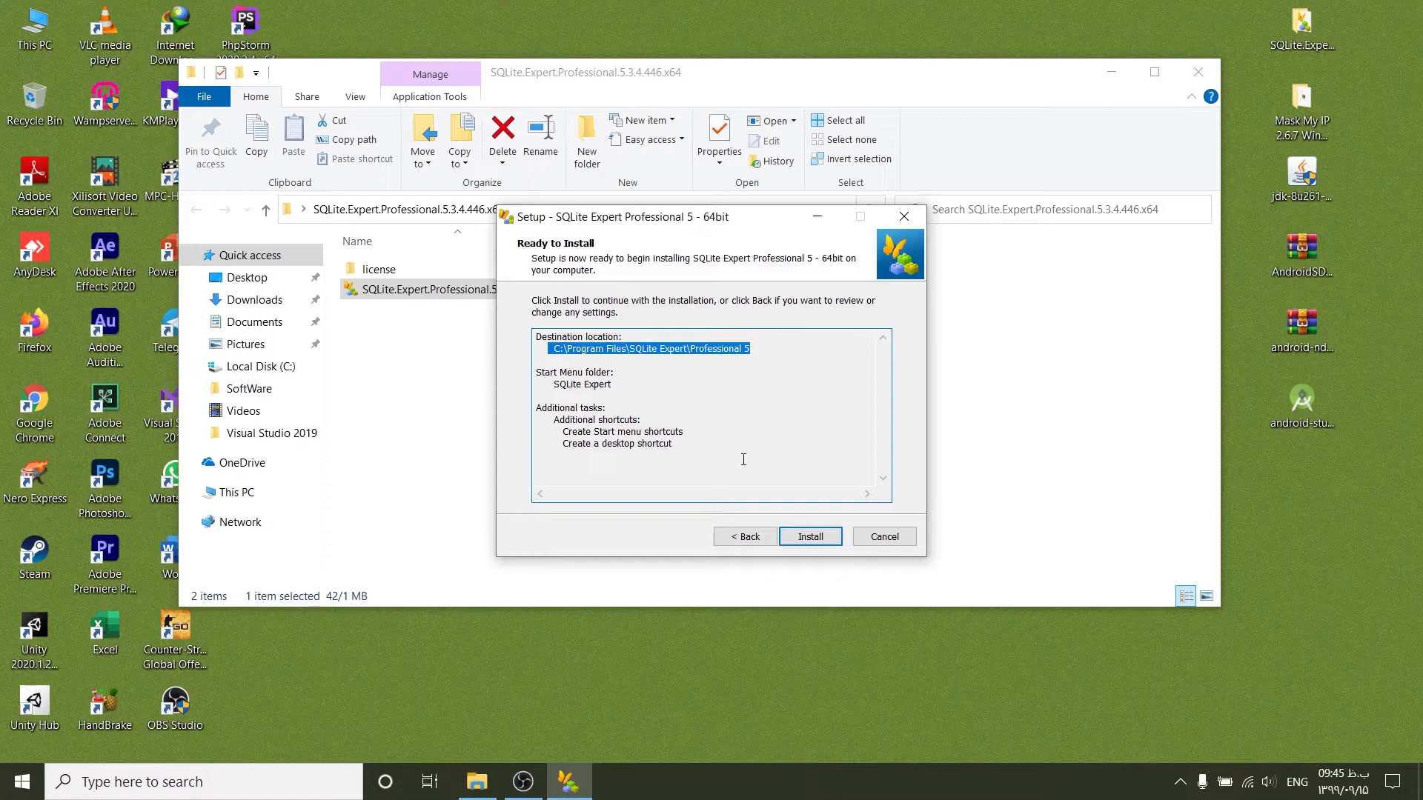
Install SQLite Expert Professional 5 with the settings already chosen and launch it when setup completes.
click(816, 531)
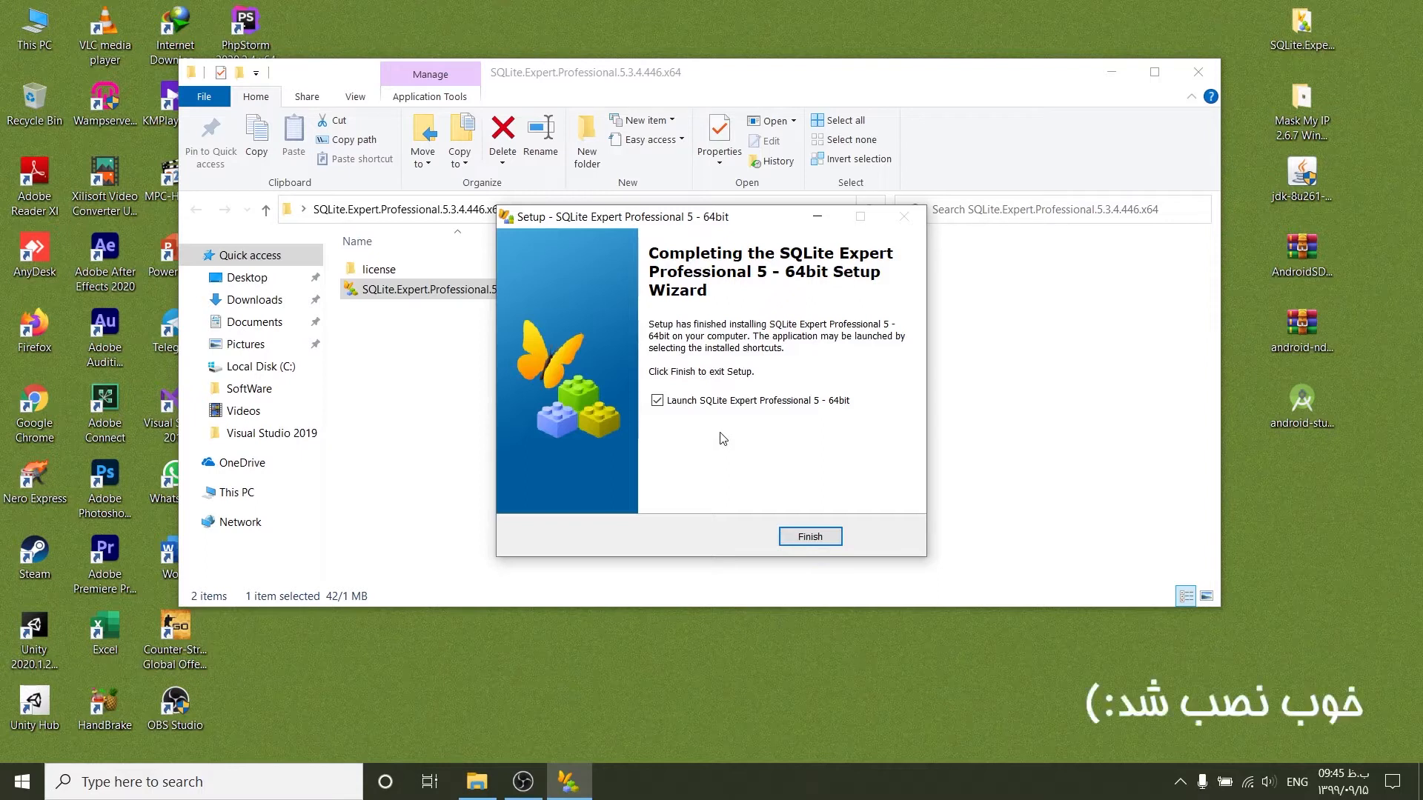
click(809, 537)
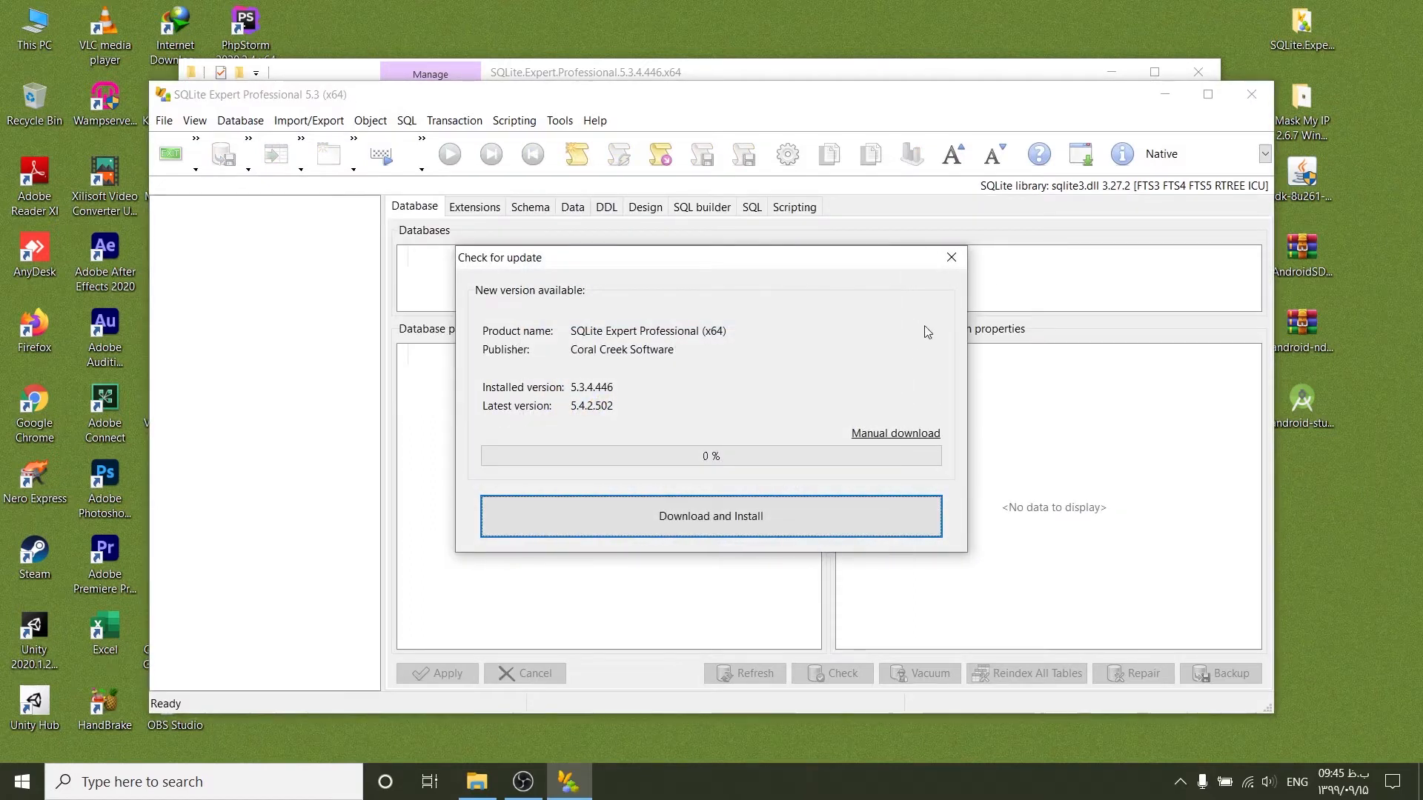
Dismiss the update offer, then close SQLite Expert and its installer folder.
click(952, 258)
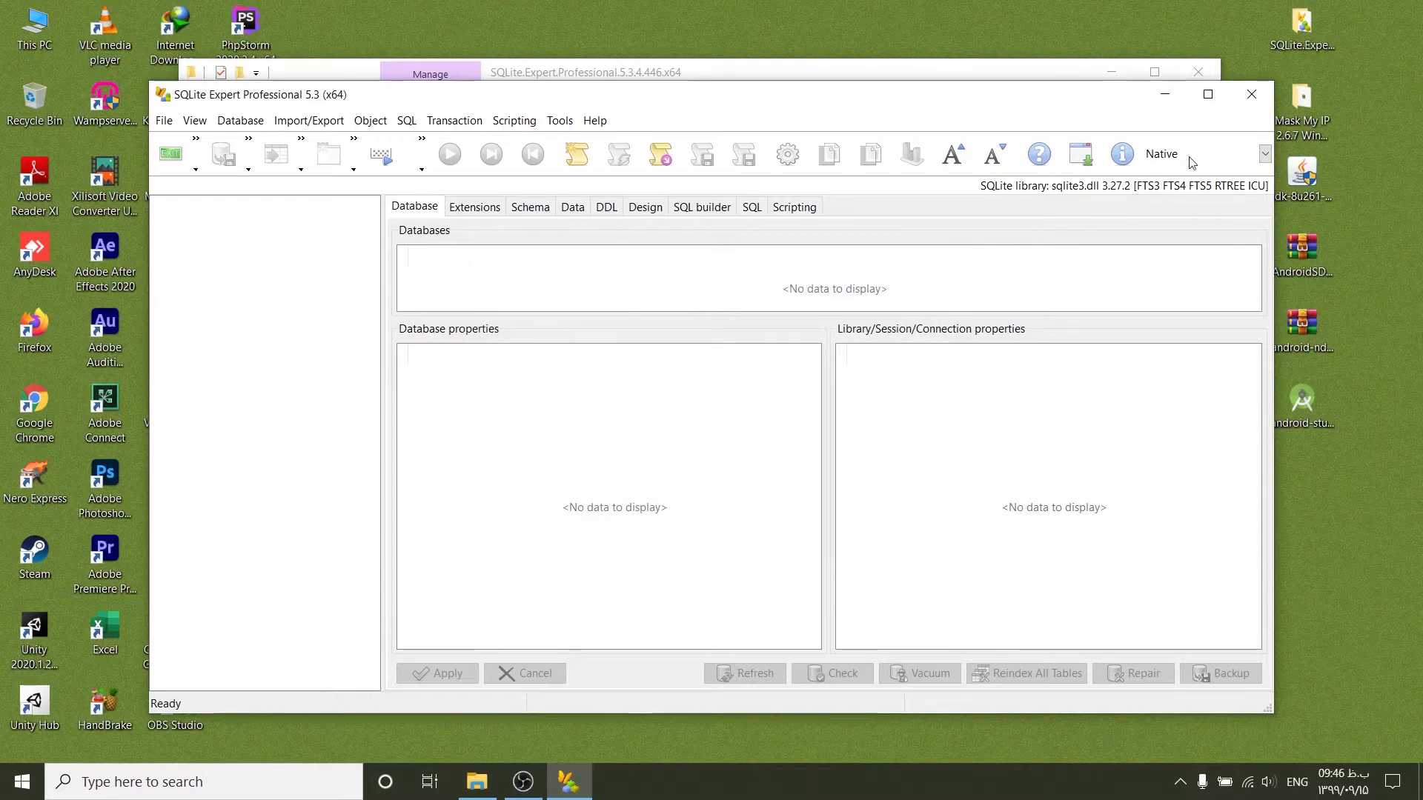
click(1251, 97)
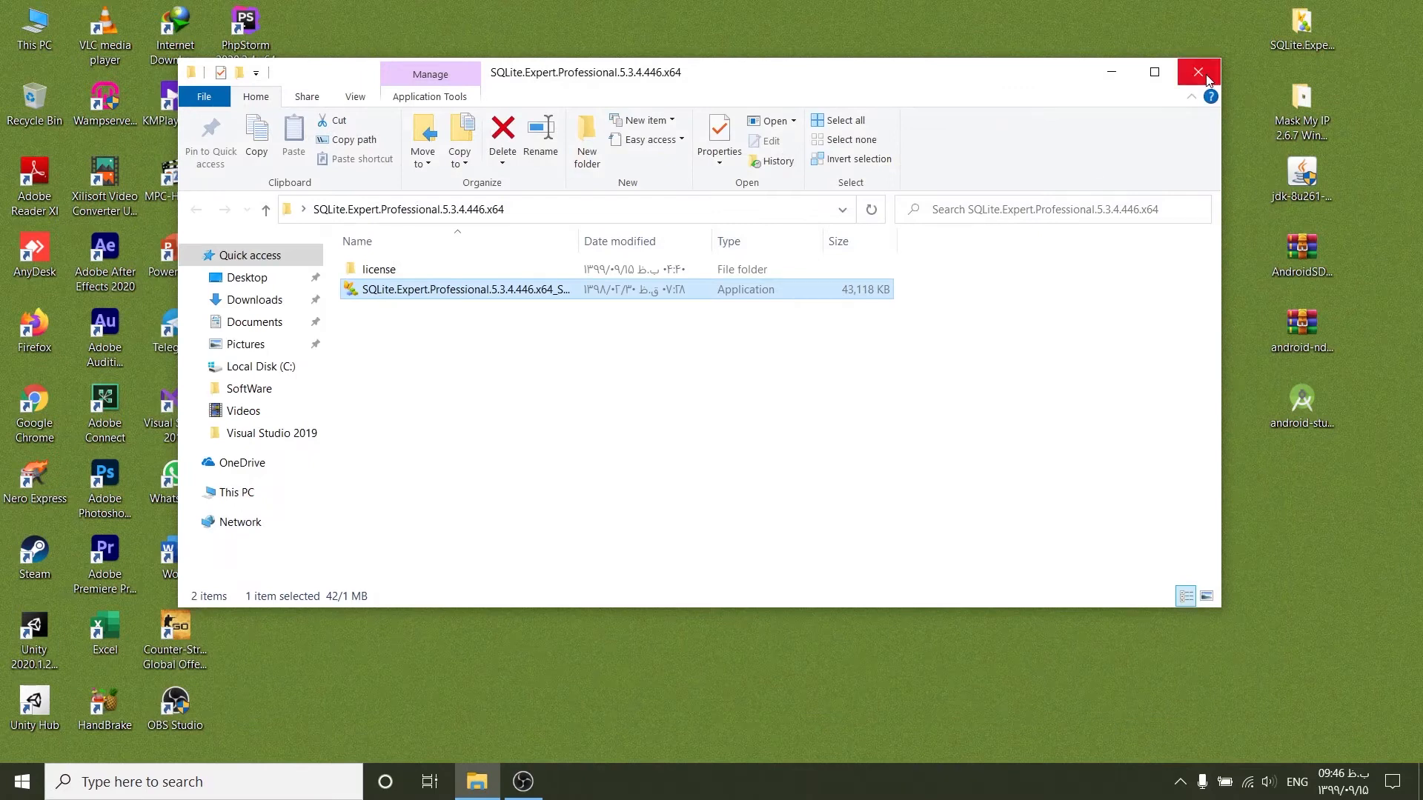
click(1199, 72)
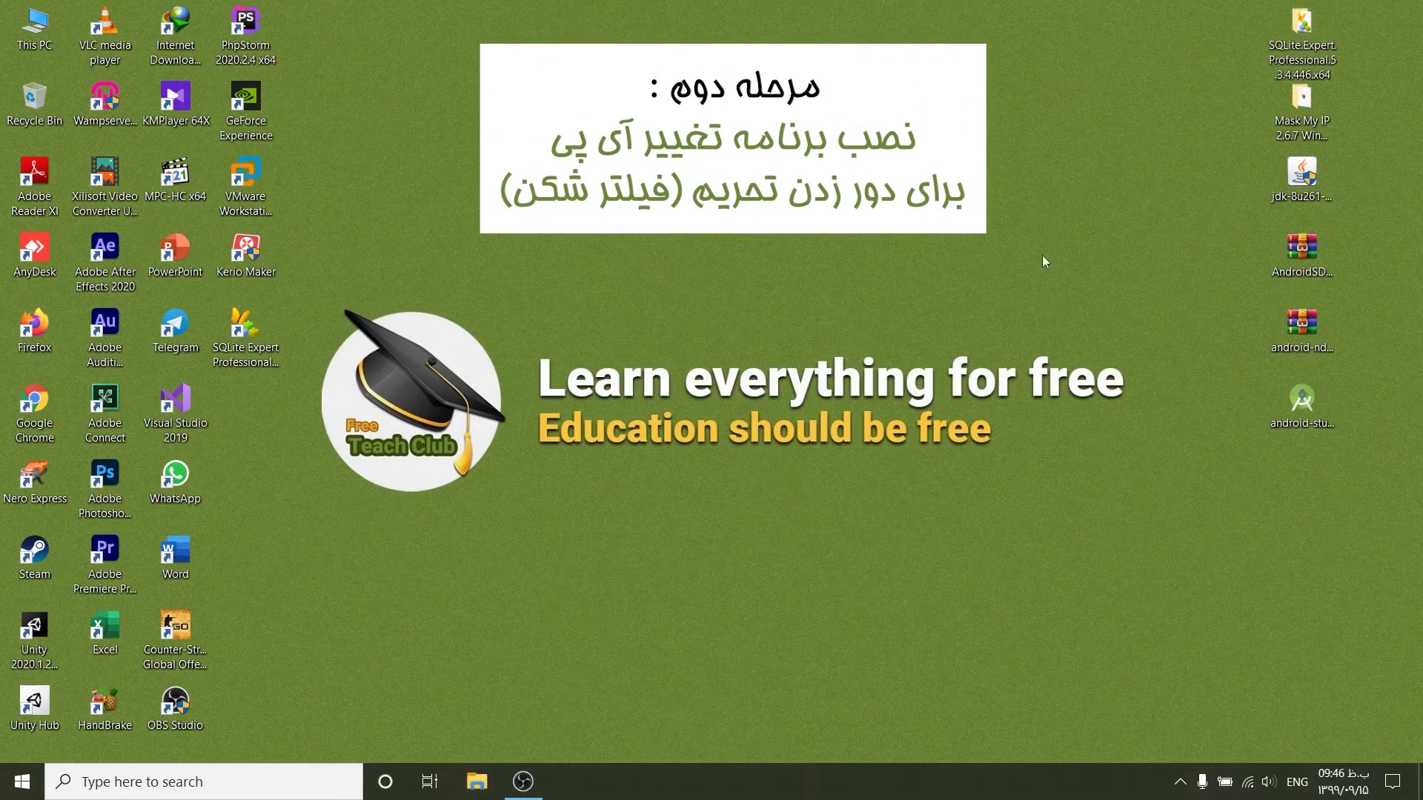
Install Mask My IP 2.6.7.2 from its desktop folder with the Full install type and default destination, and run it.
double_click(1301, 123)
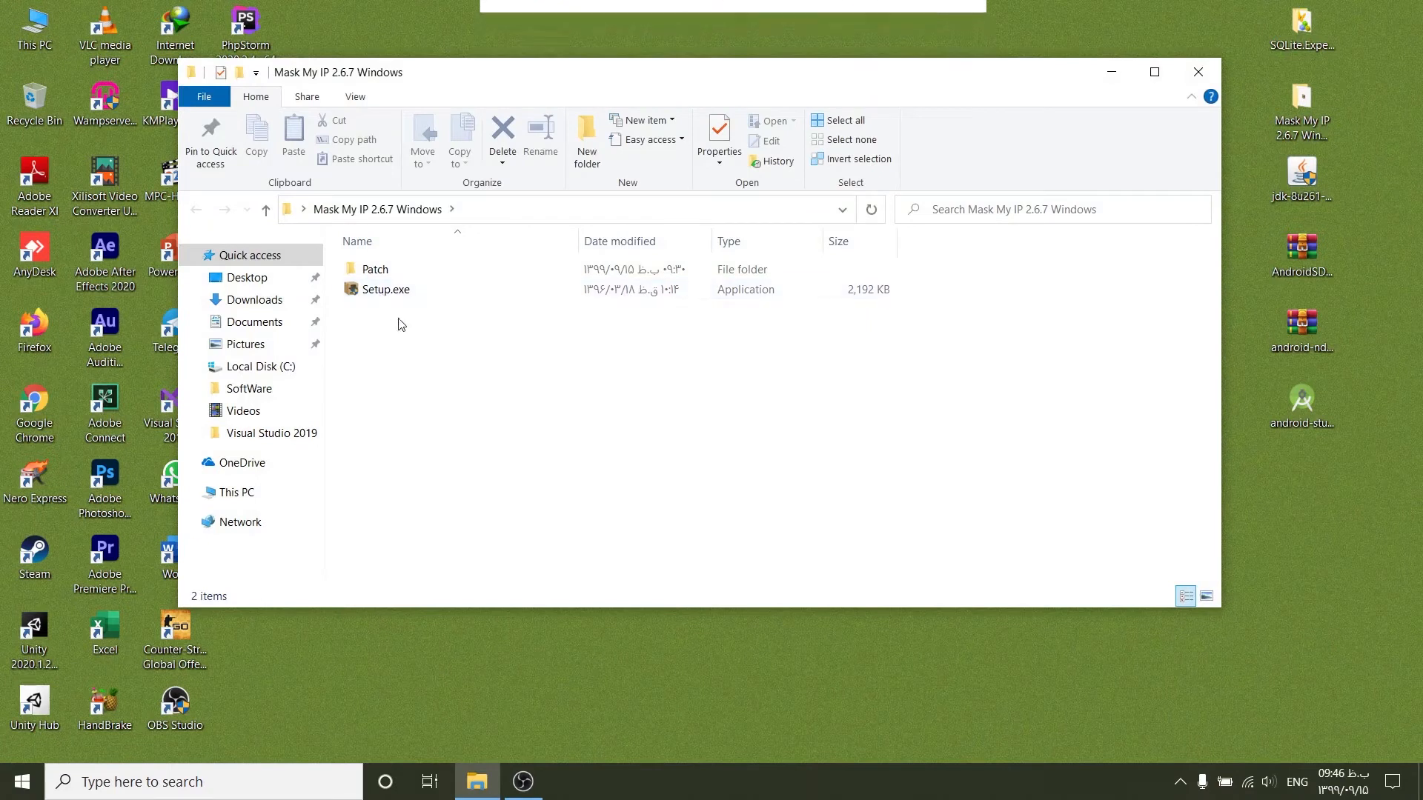
double_click(384, 298)
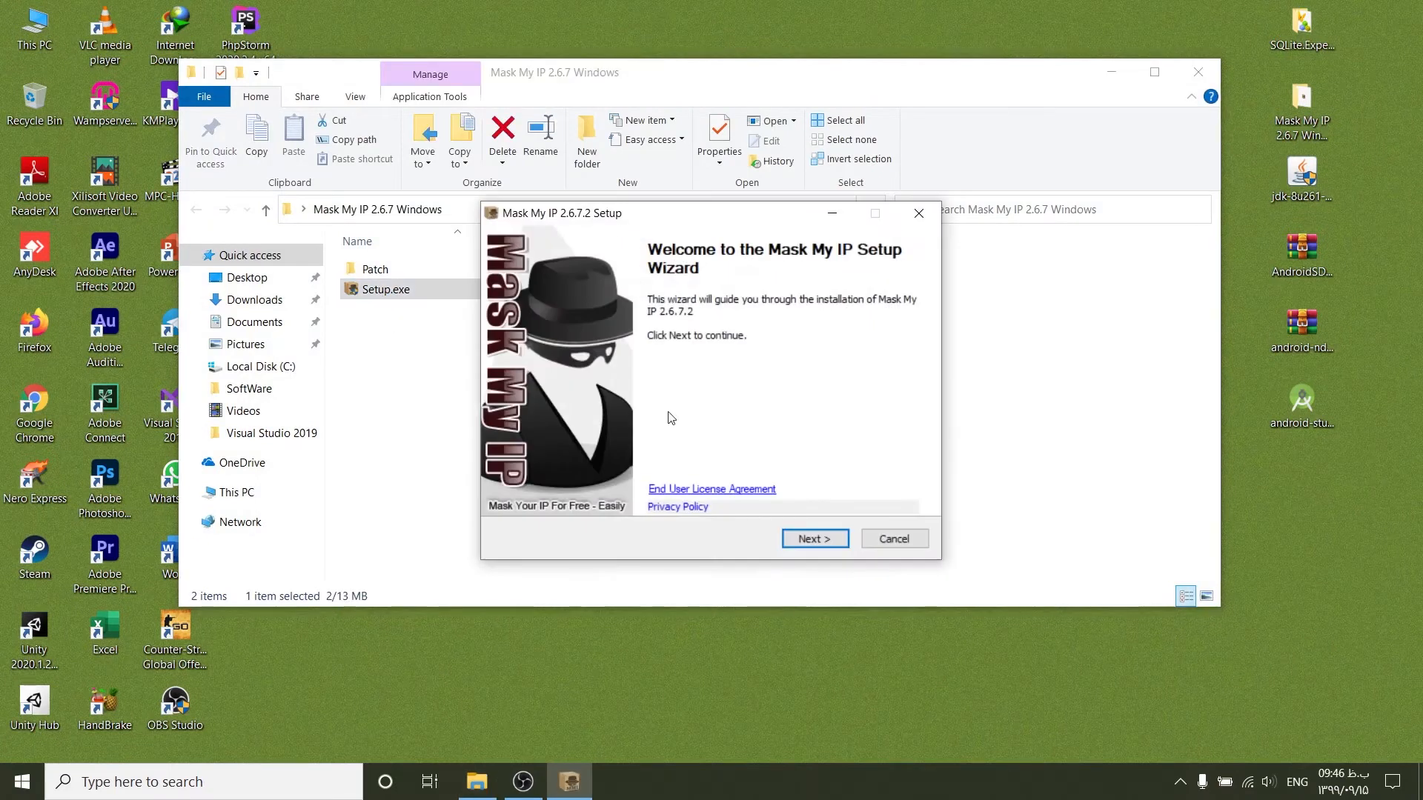
click(804, 535)
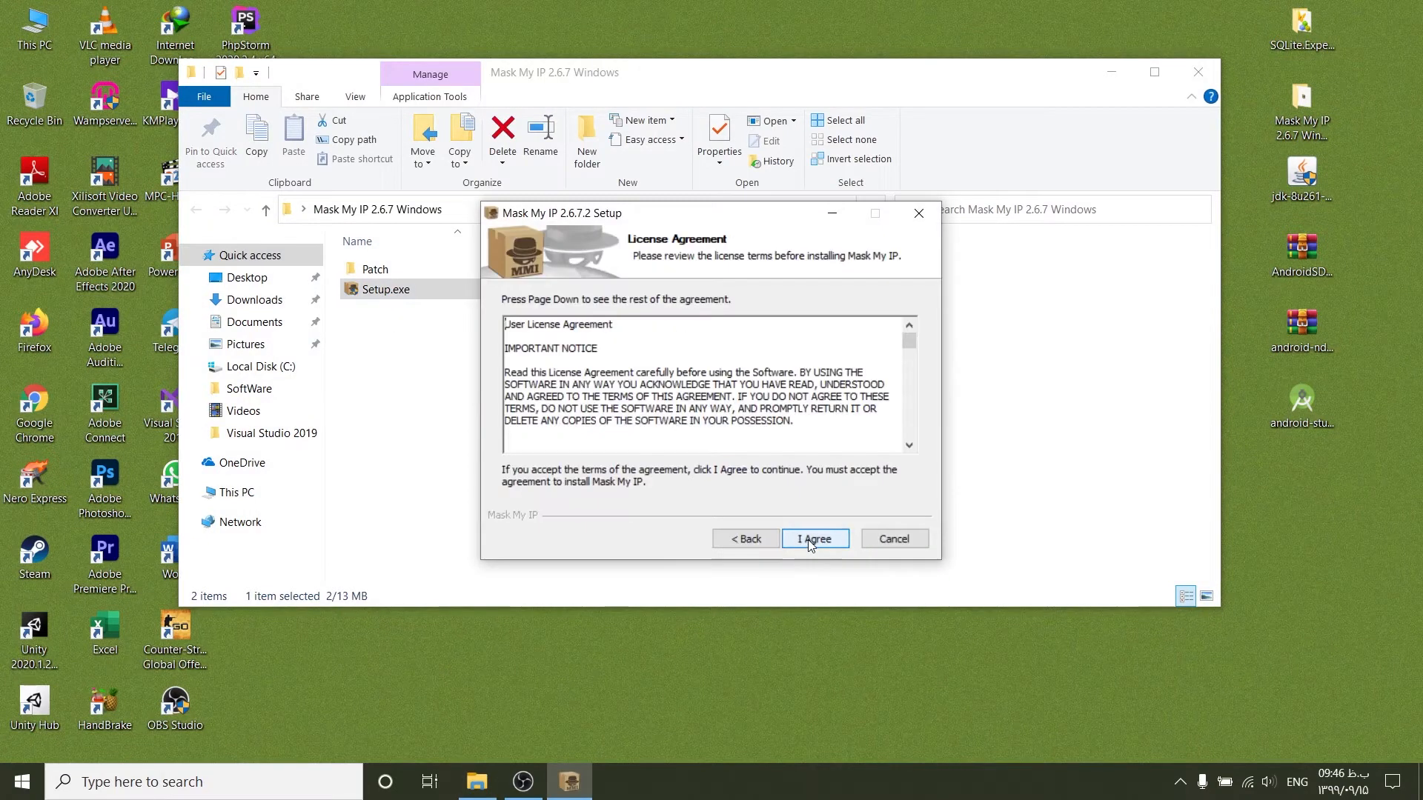
click(808, 539)
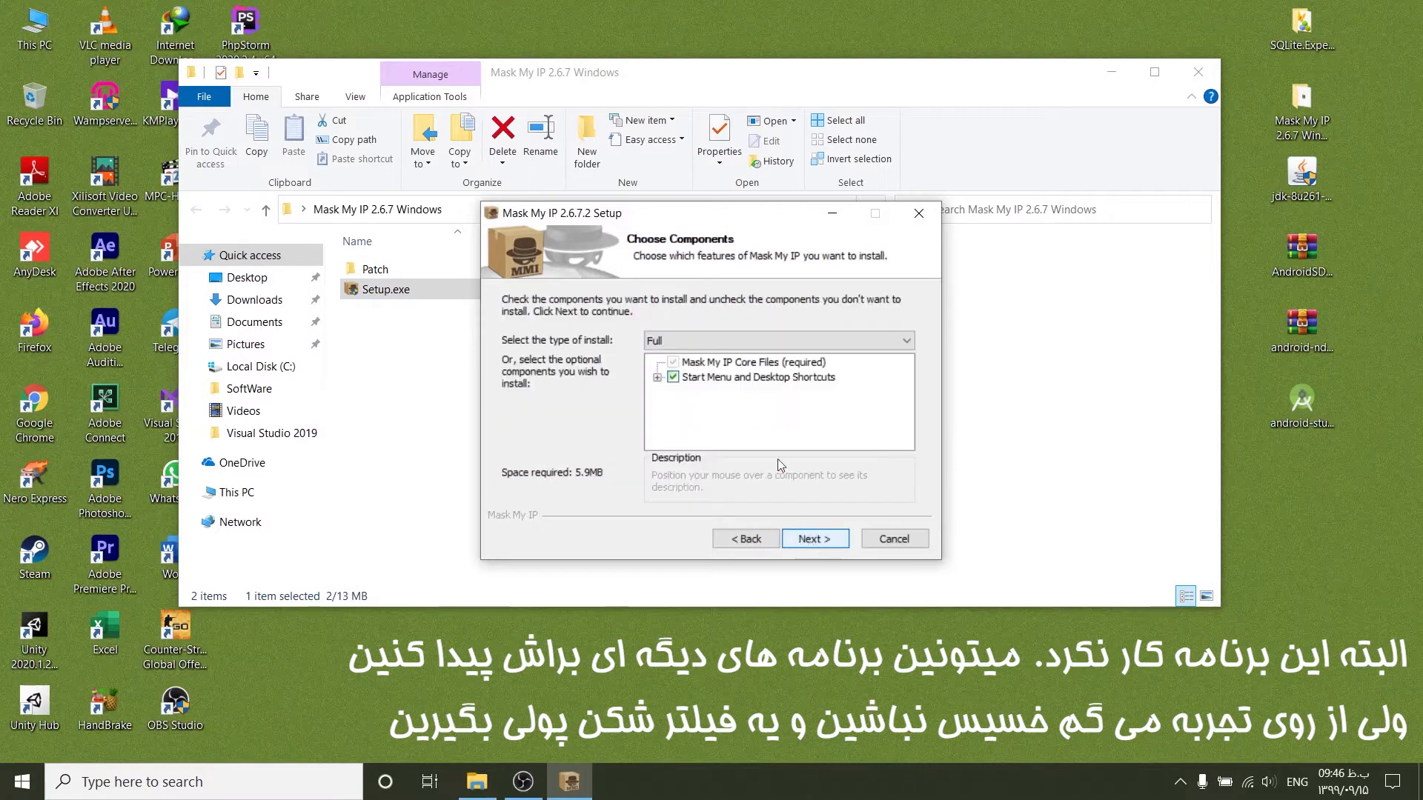
click(813, 544)
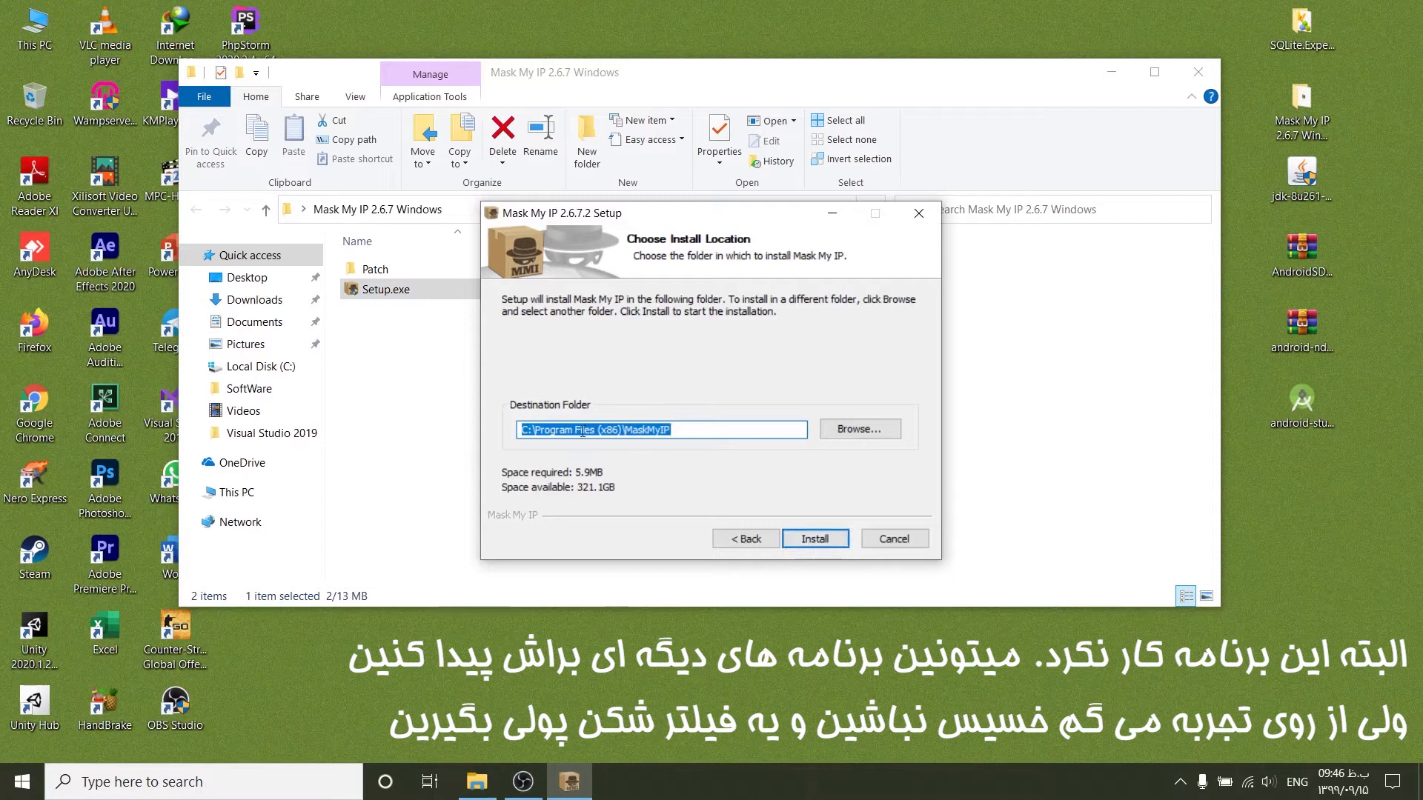
click(818, 543)
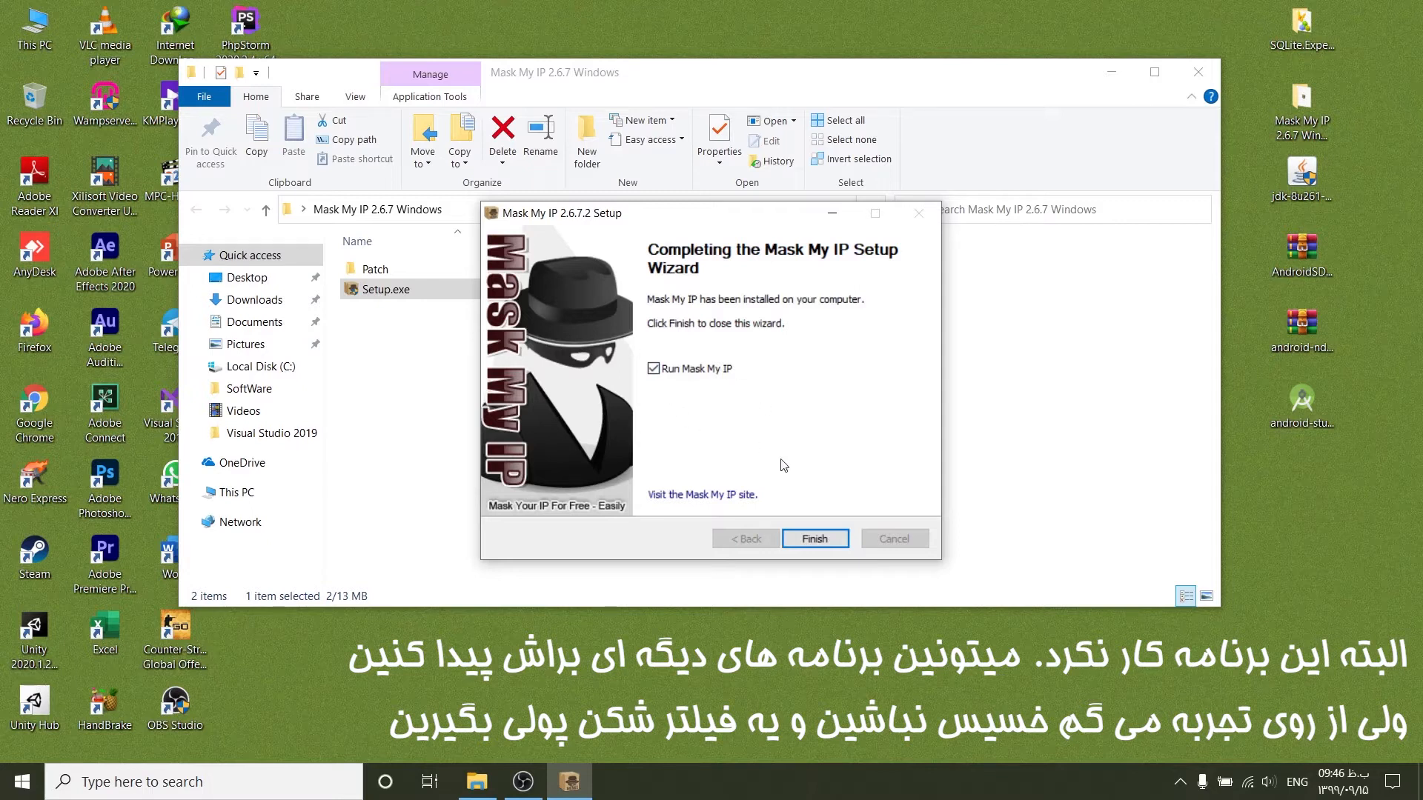
click(817, 539)
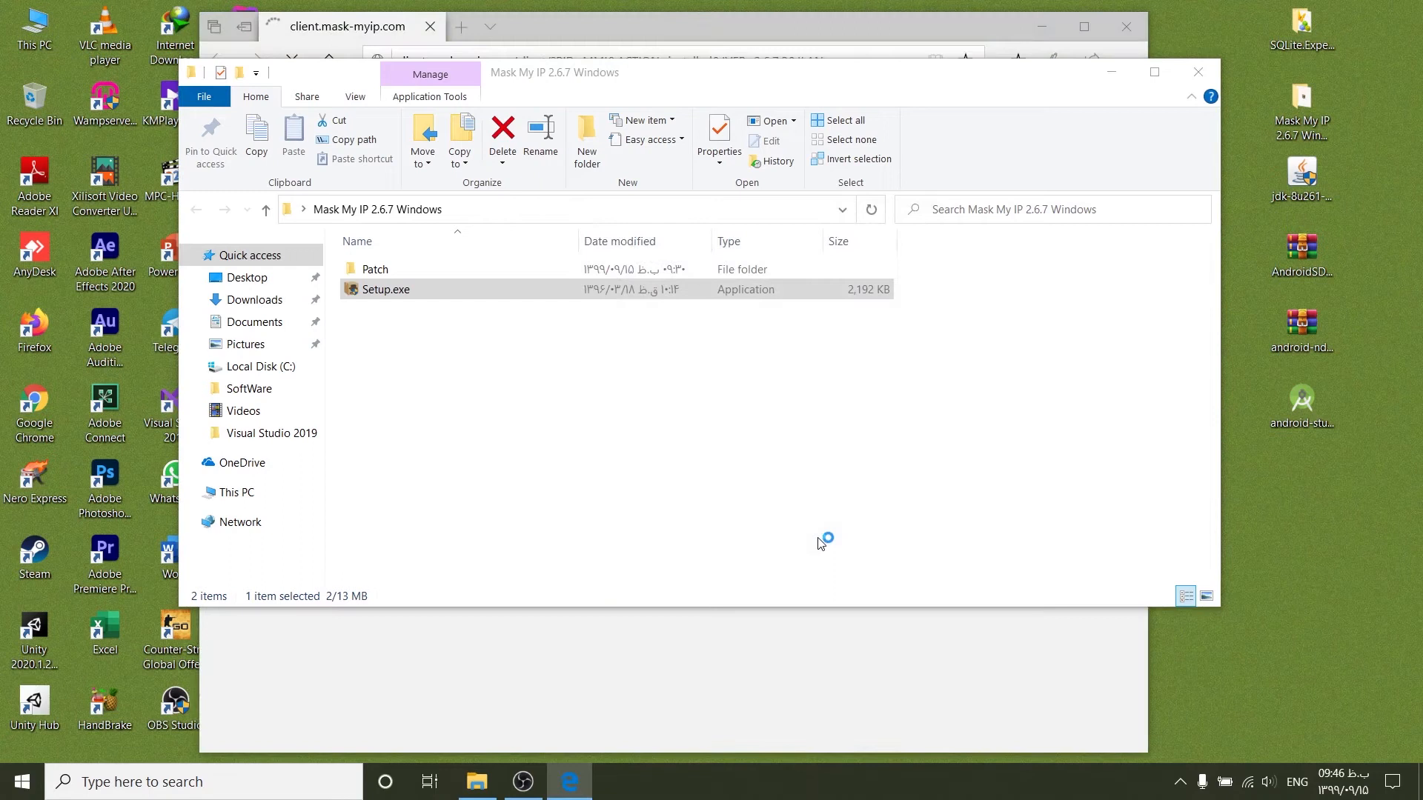
Minimize the Mask My IP setup folder and close the browser window, moving the Mask My IP window aside.
click(1111, 74)
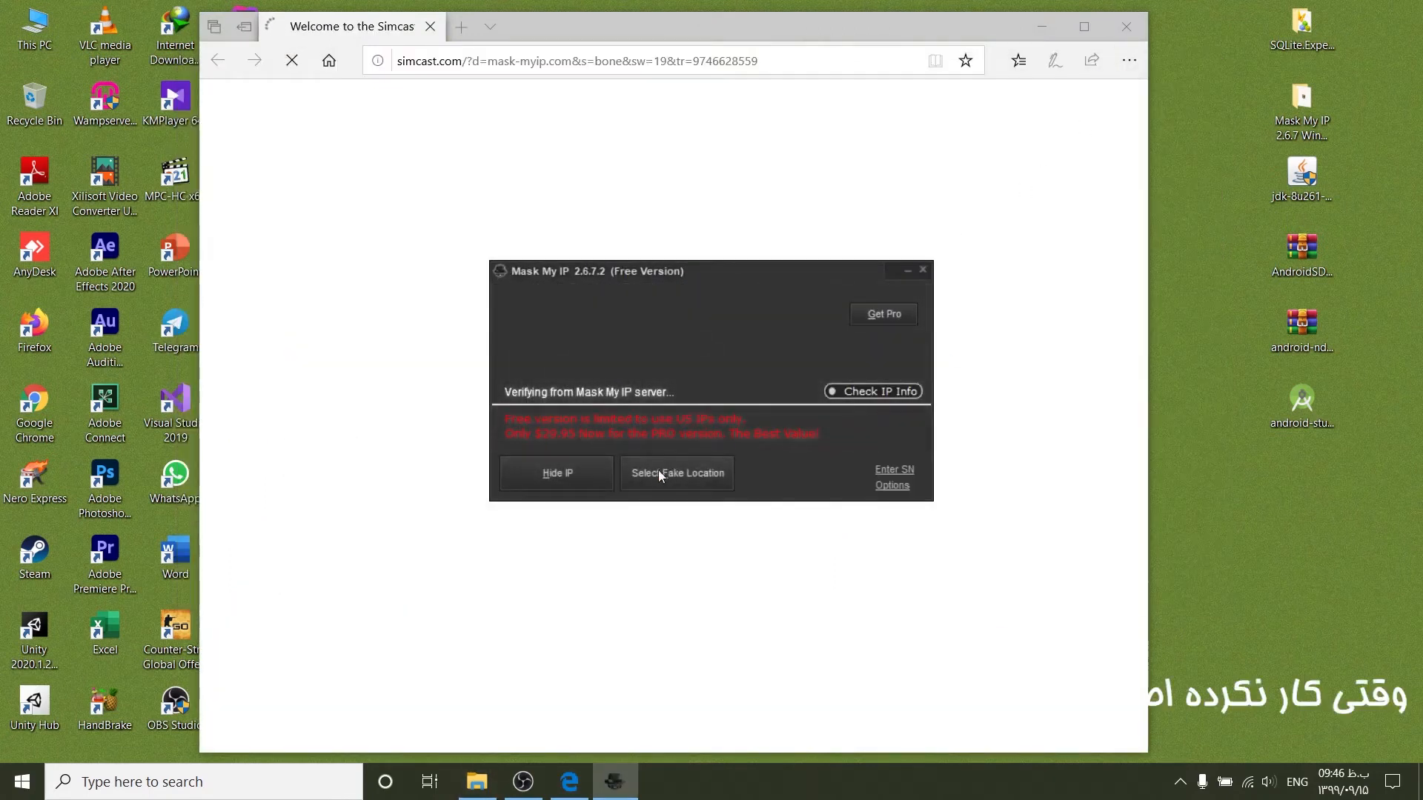
click(1136, 37)
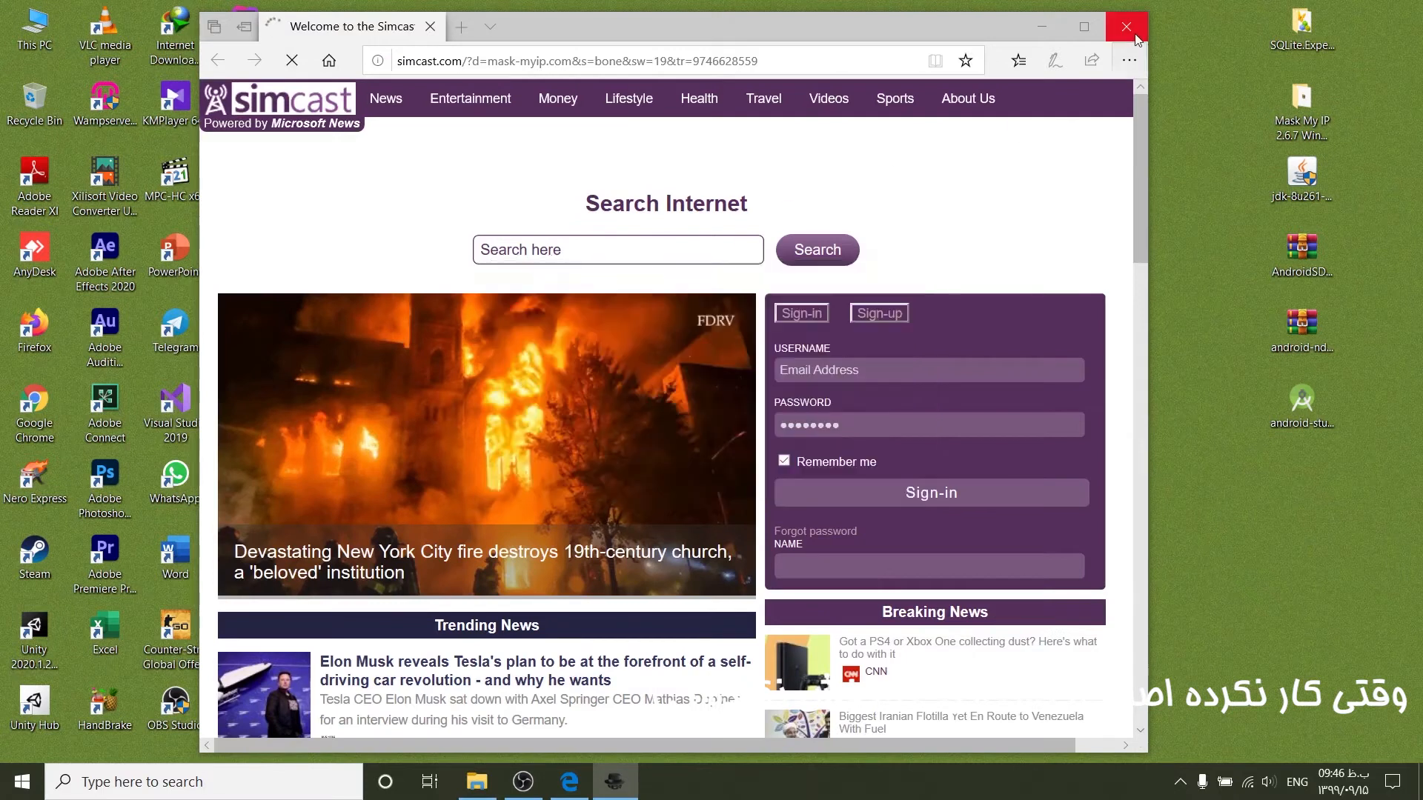
click(1127, 27)
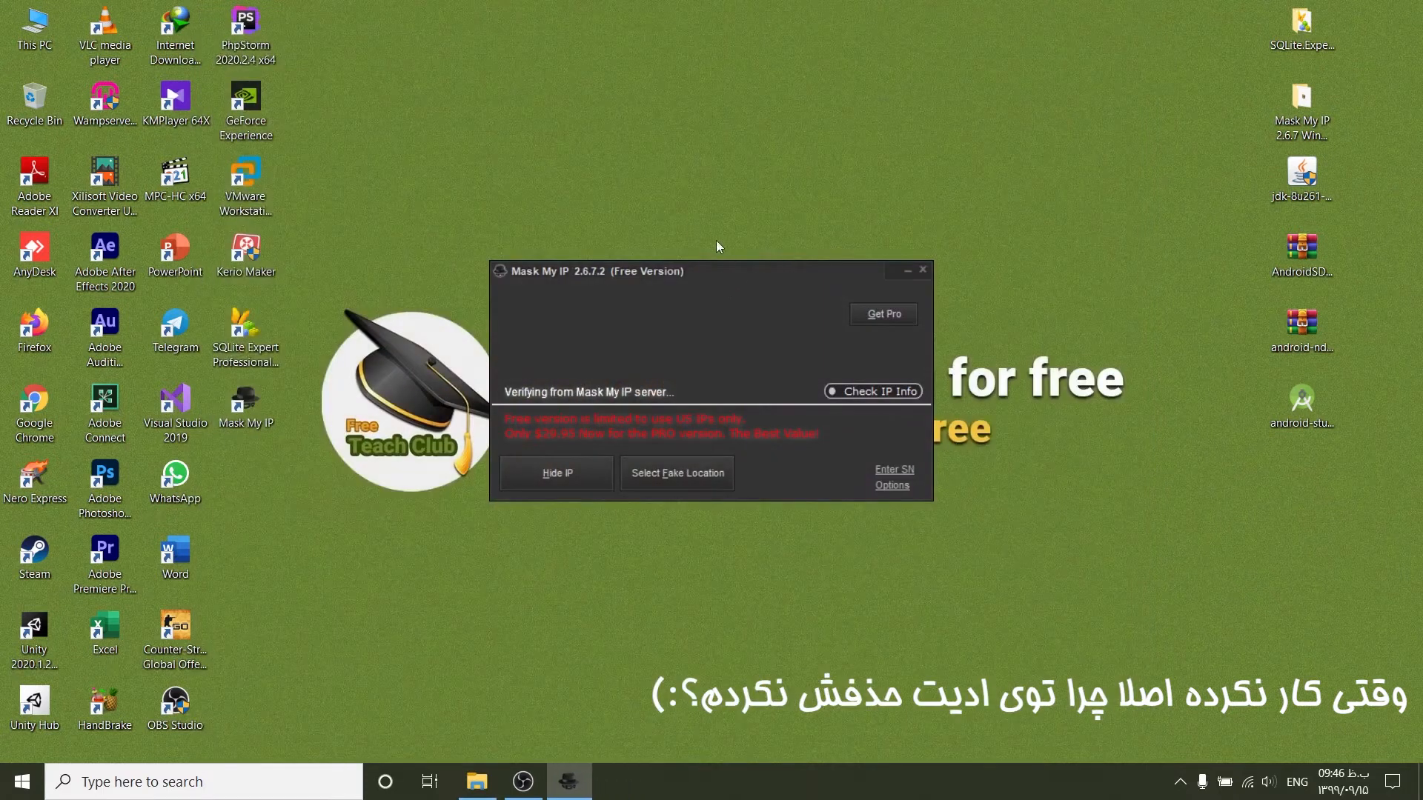
drag(738, 273, 616, 151)
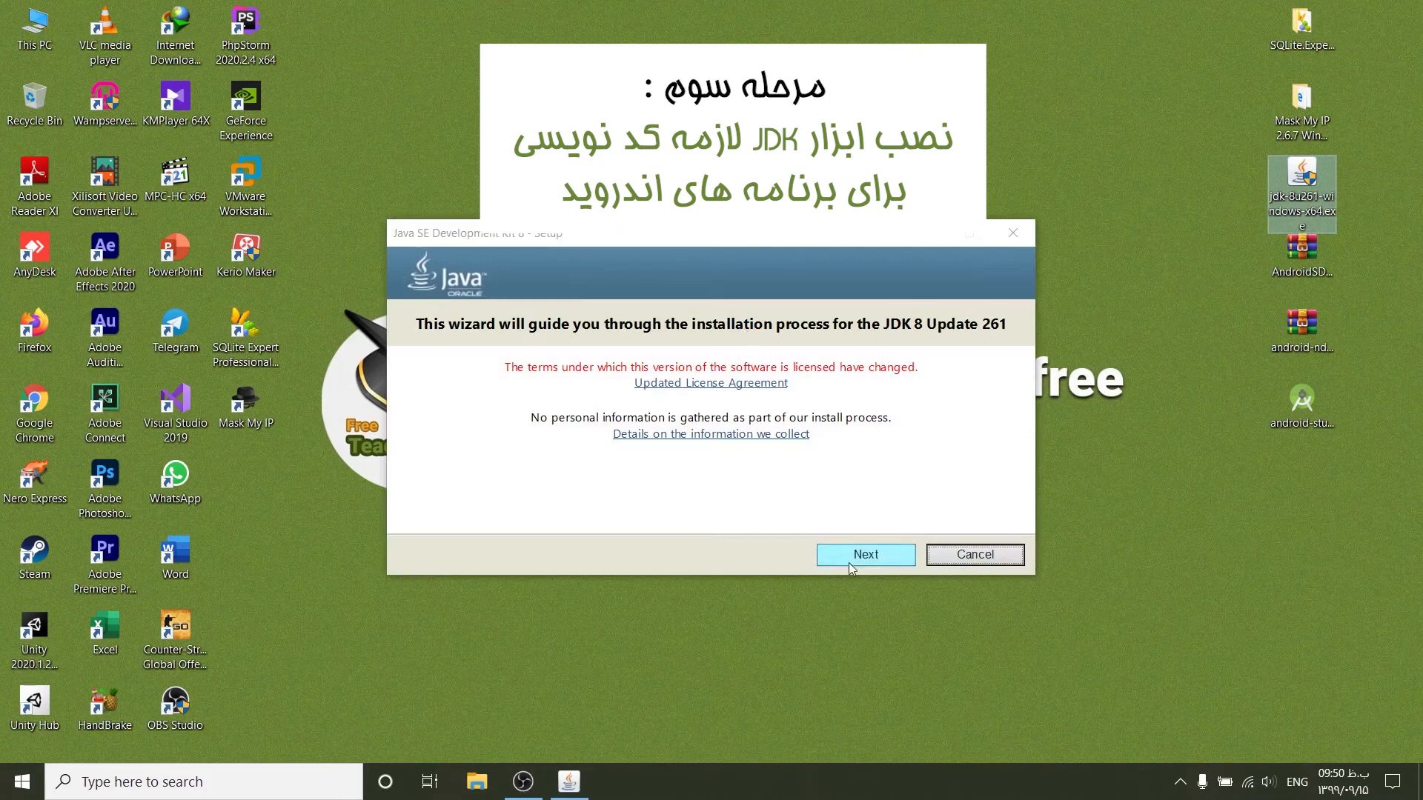
Install Java SE Development Kit 8 Update 261 and its JRE with the default features and destination folders.
click(849, 563)
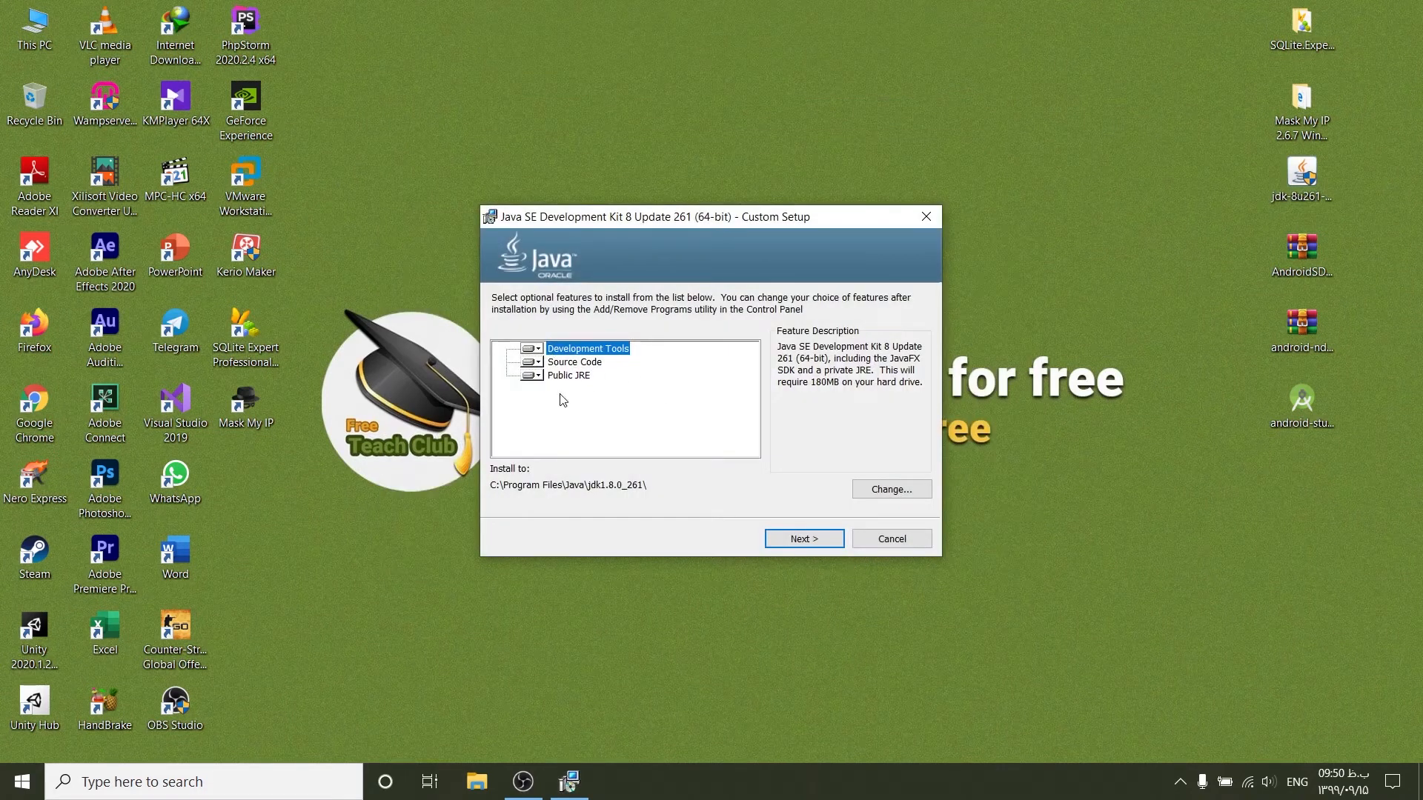
click(808, 545)
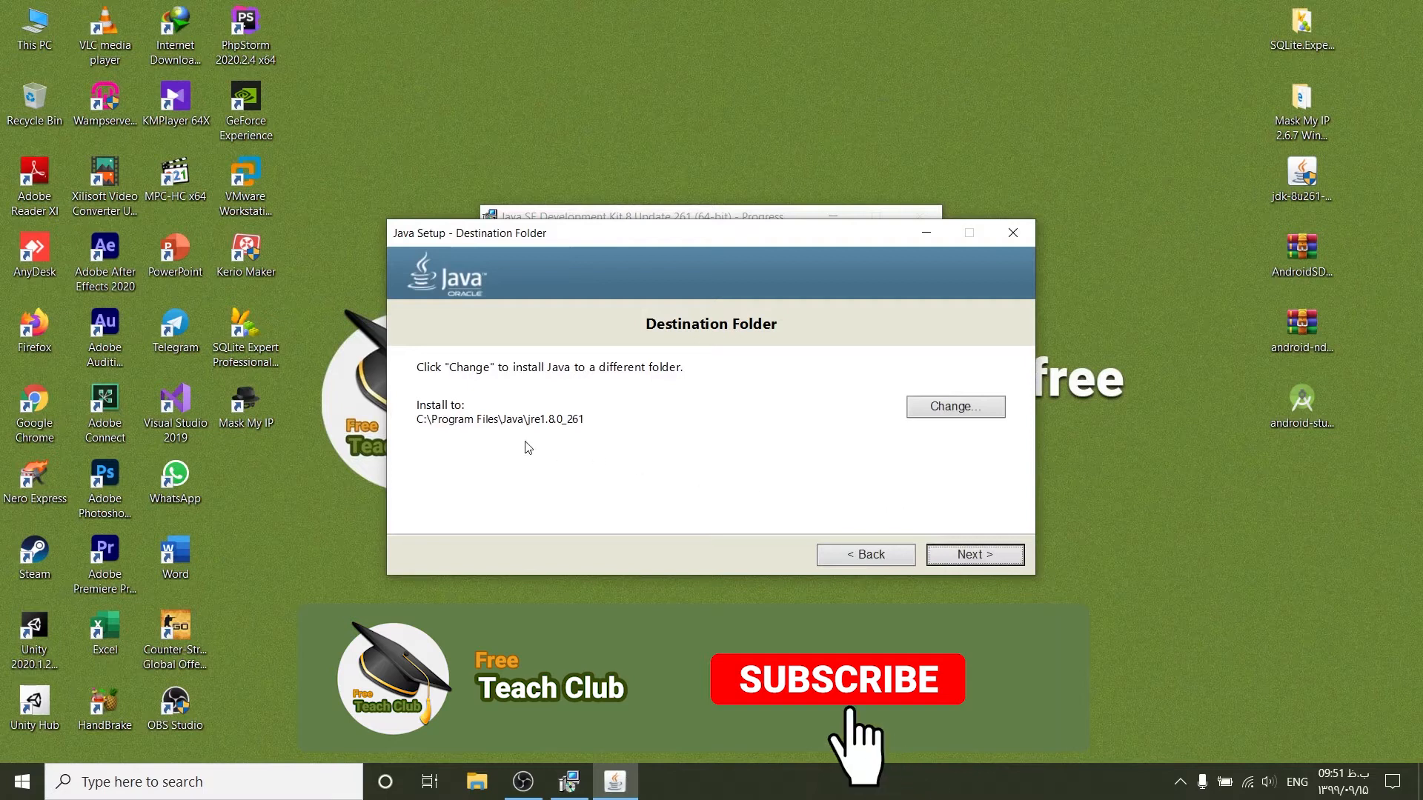
click(956, 558)
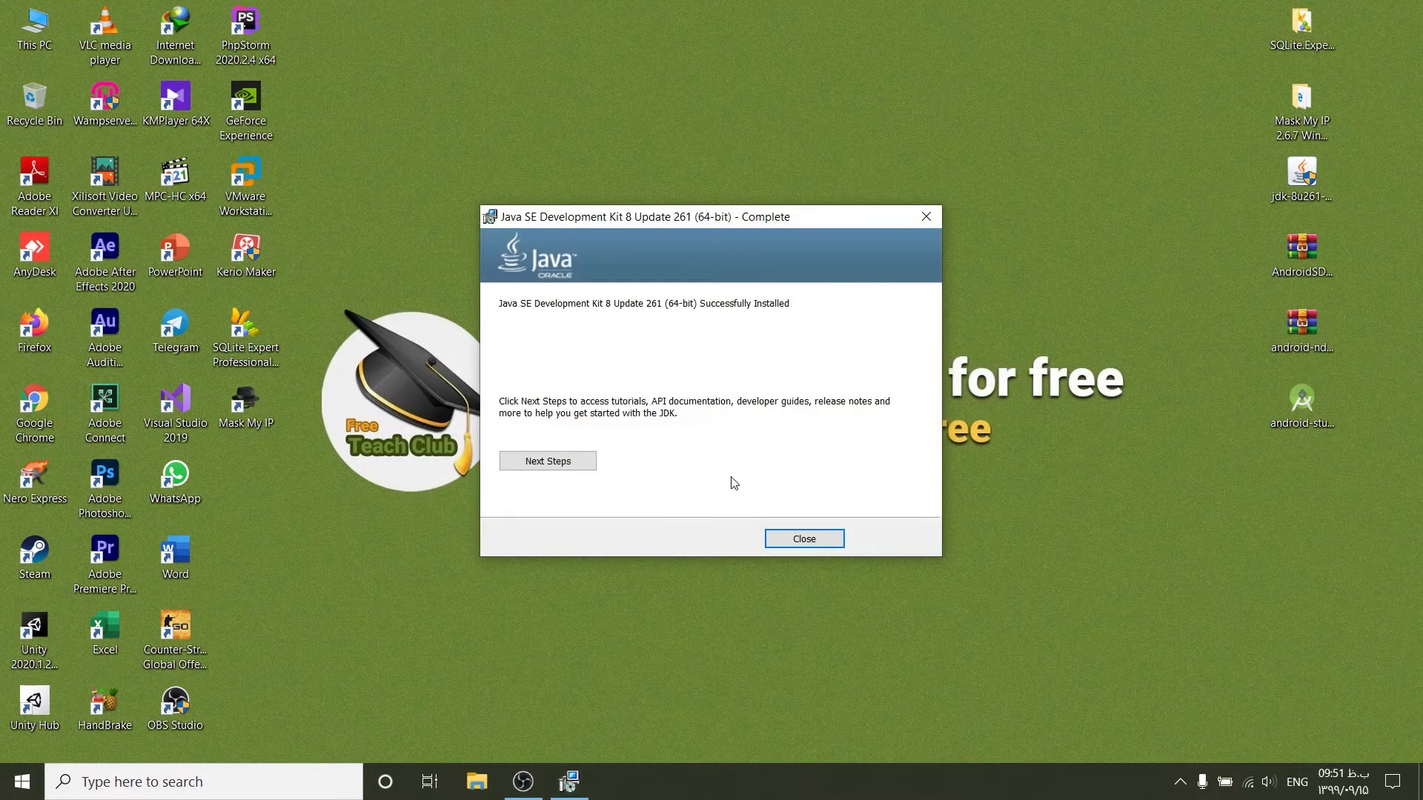
click(804, 540)
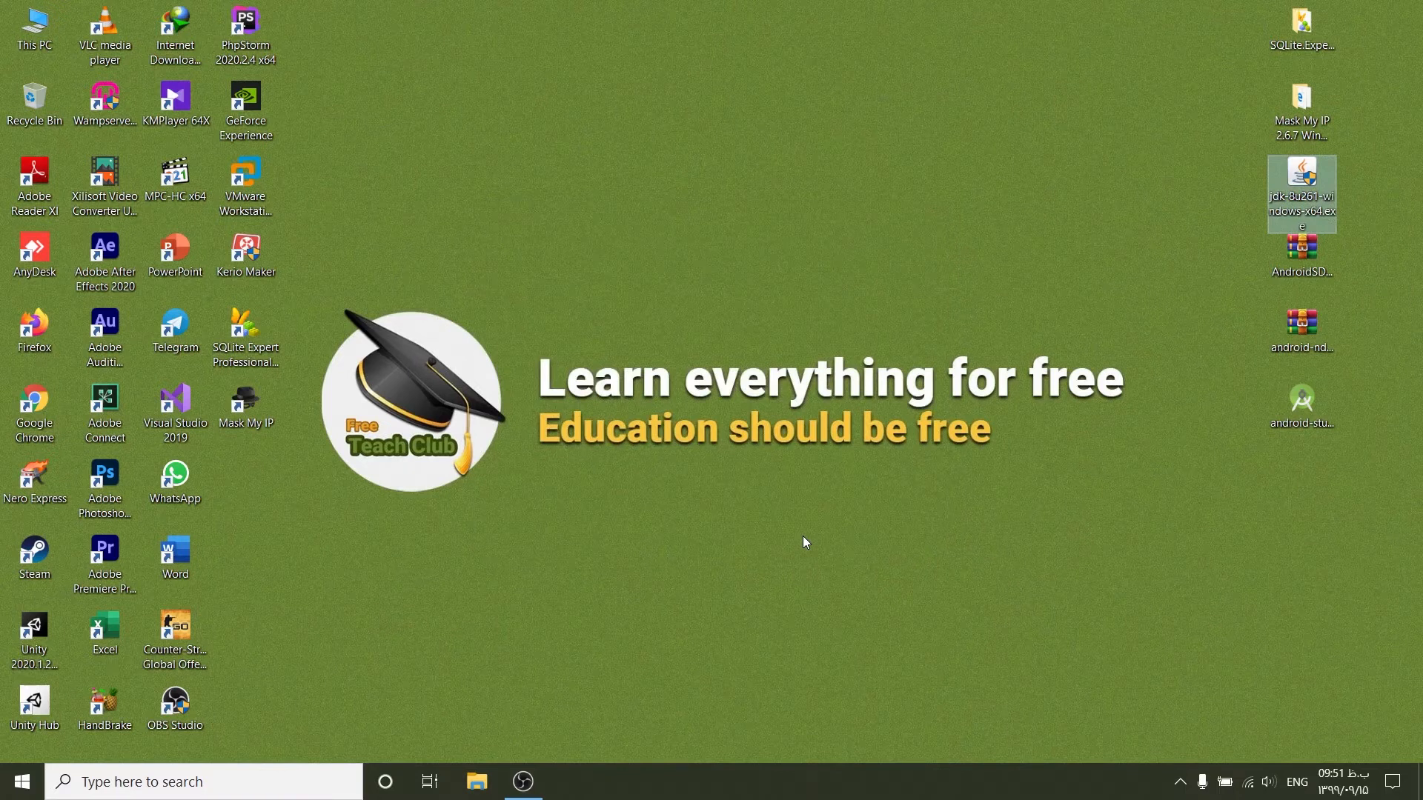
Open the extraction options for the AndroidSDK archive on the desktop and enlarge the dialog.
click(1302, 270)
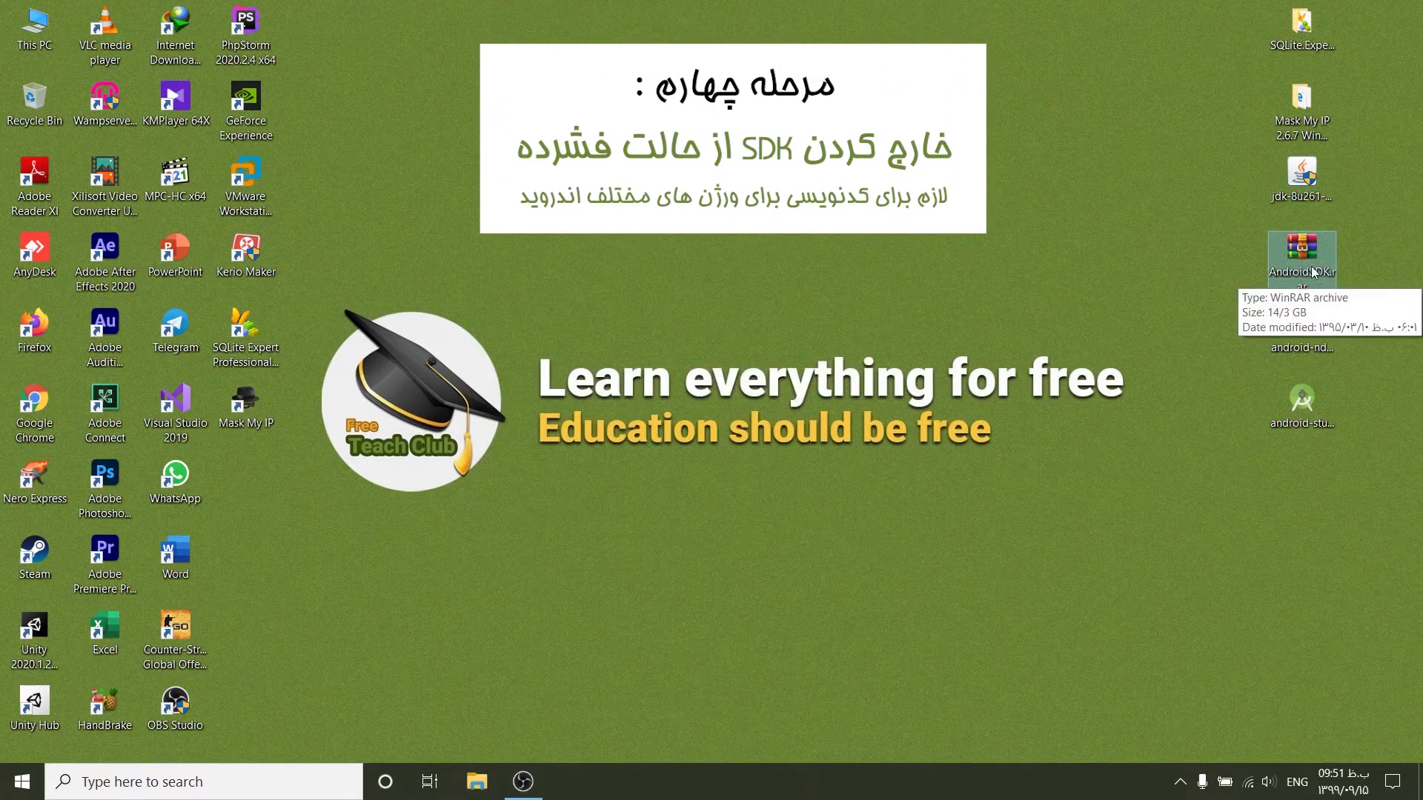
right_click(1299, 252)
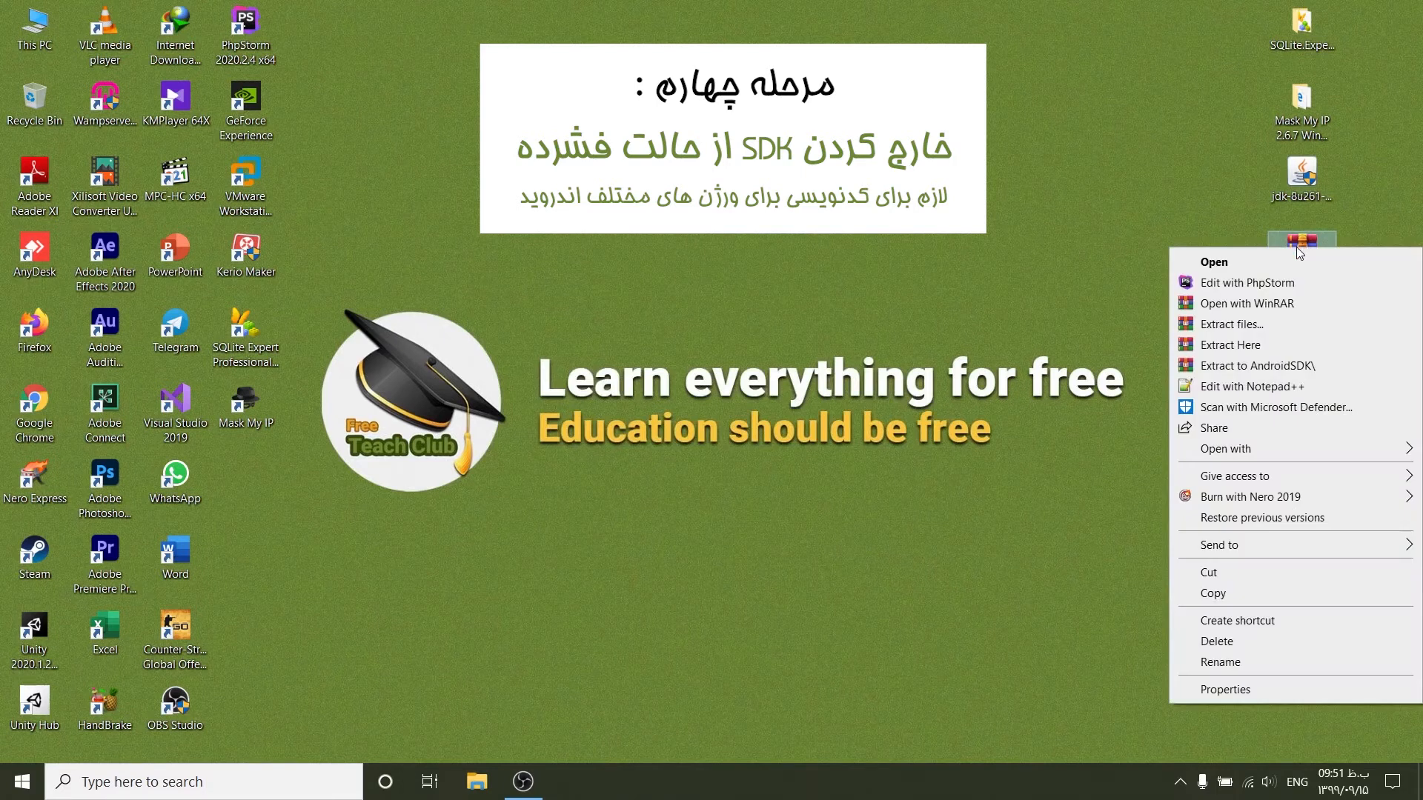
click(1239, 326)
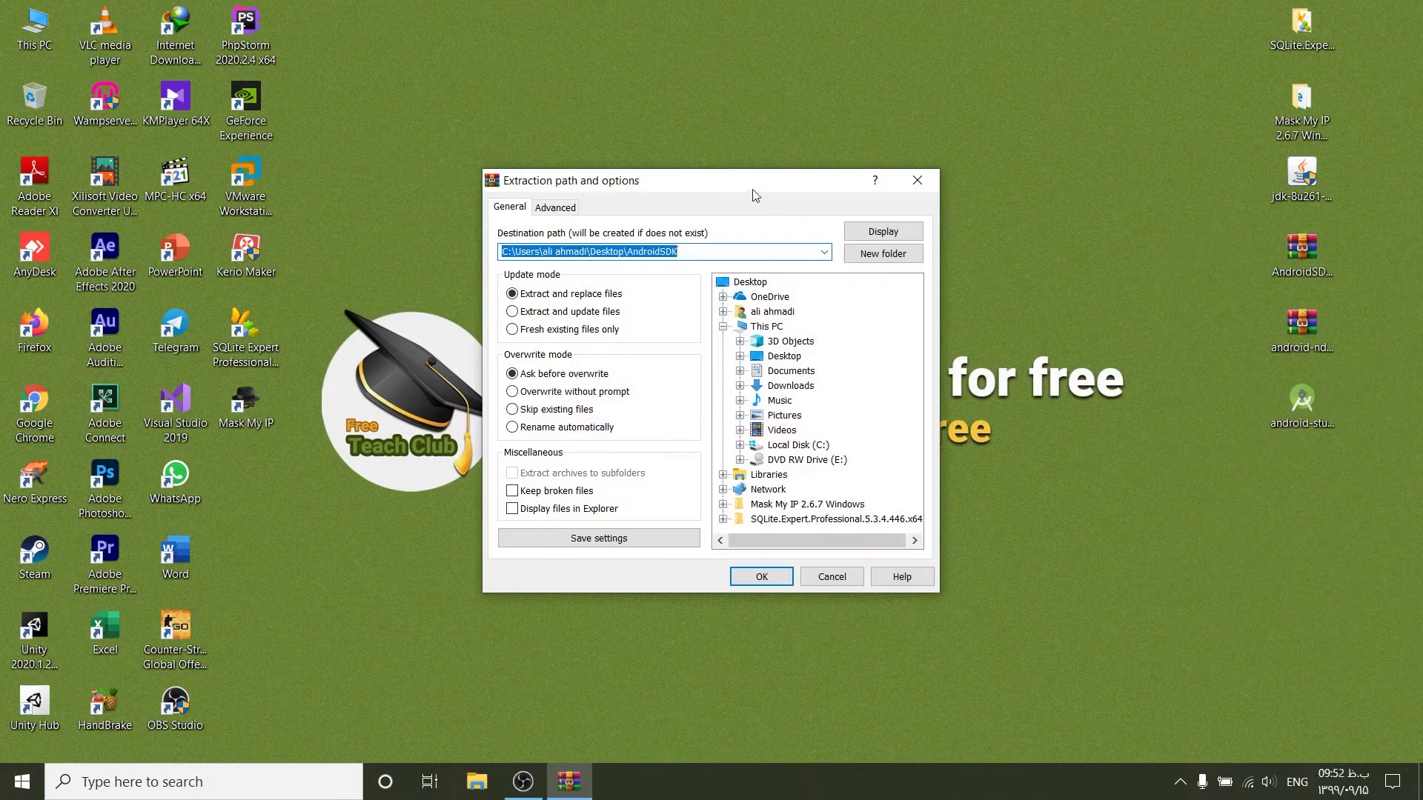
drag(758, 197, 669, 105)
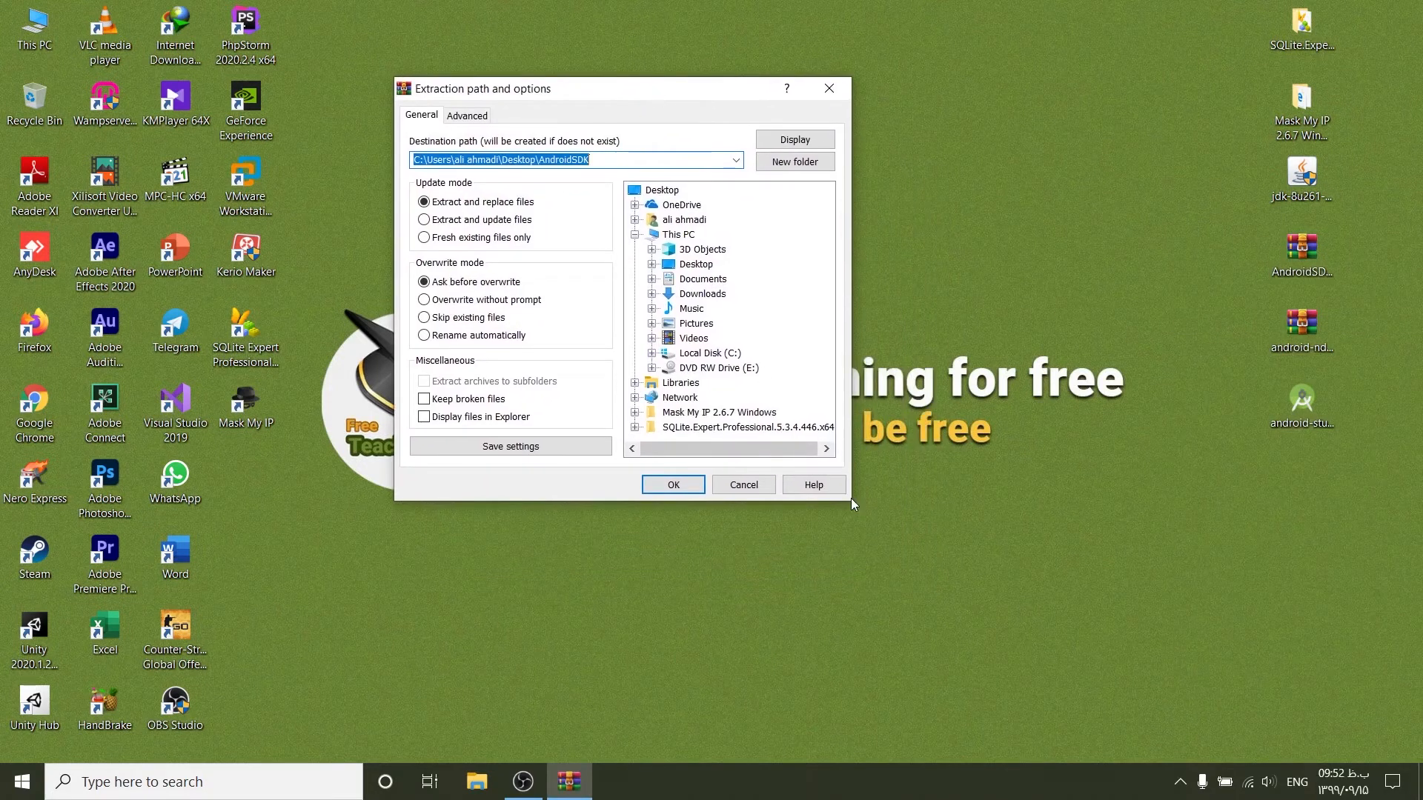
drag(851, 500, 1073, 611)
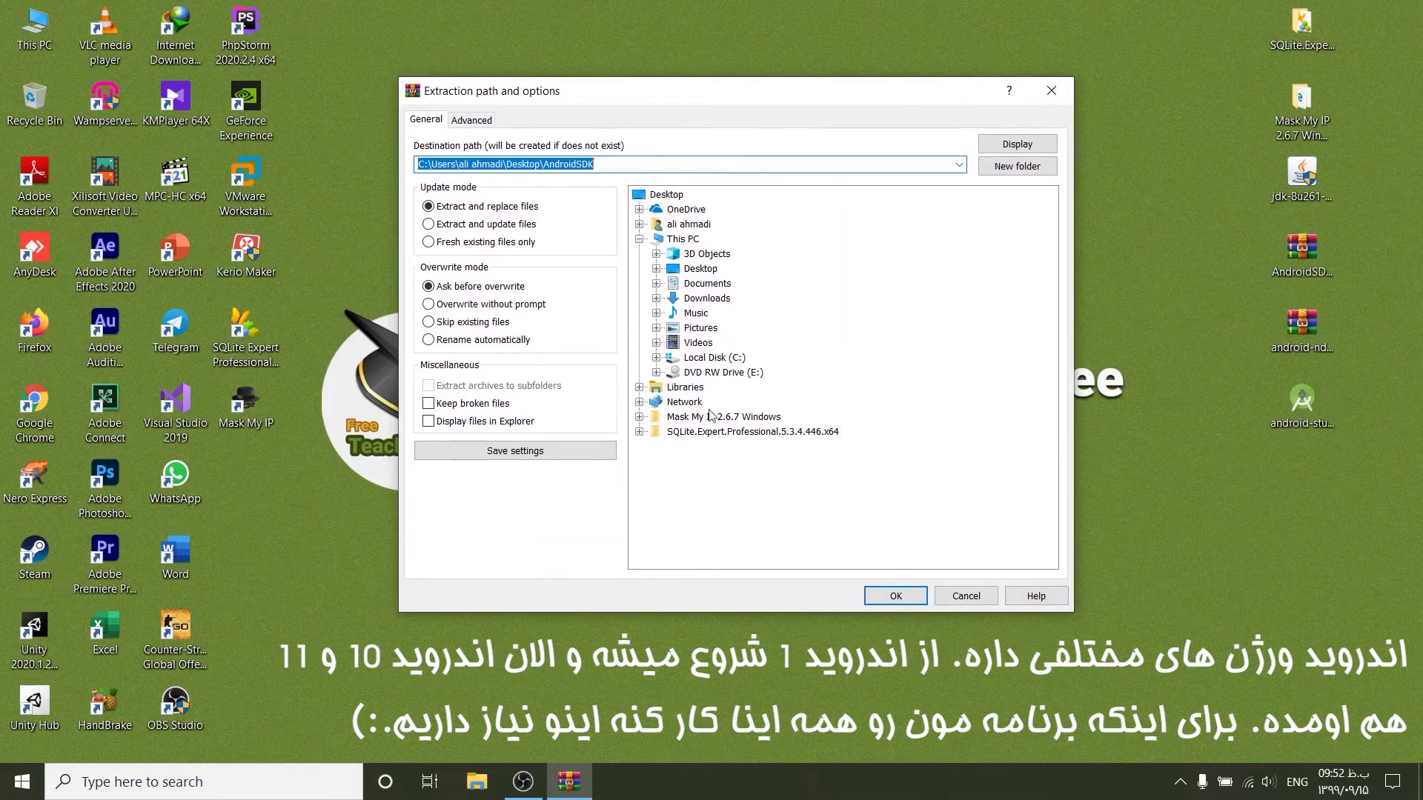
Set the extraction destination to C:\Projects\SDK and extract the AndroidSDK archive there.
click(656, 357)
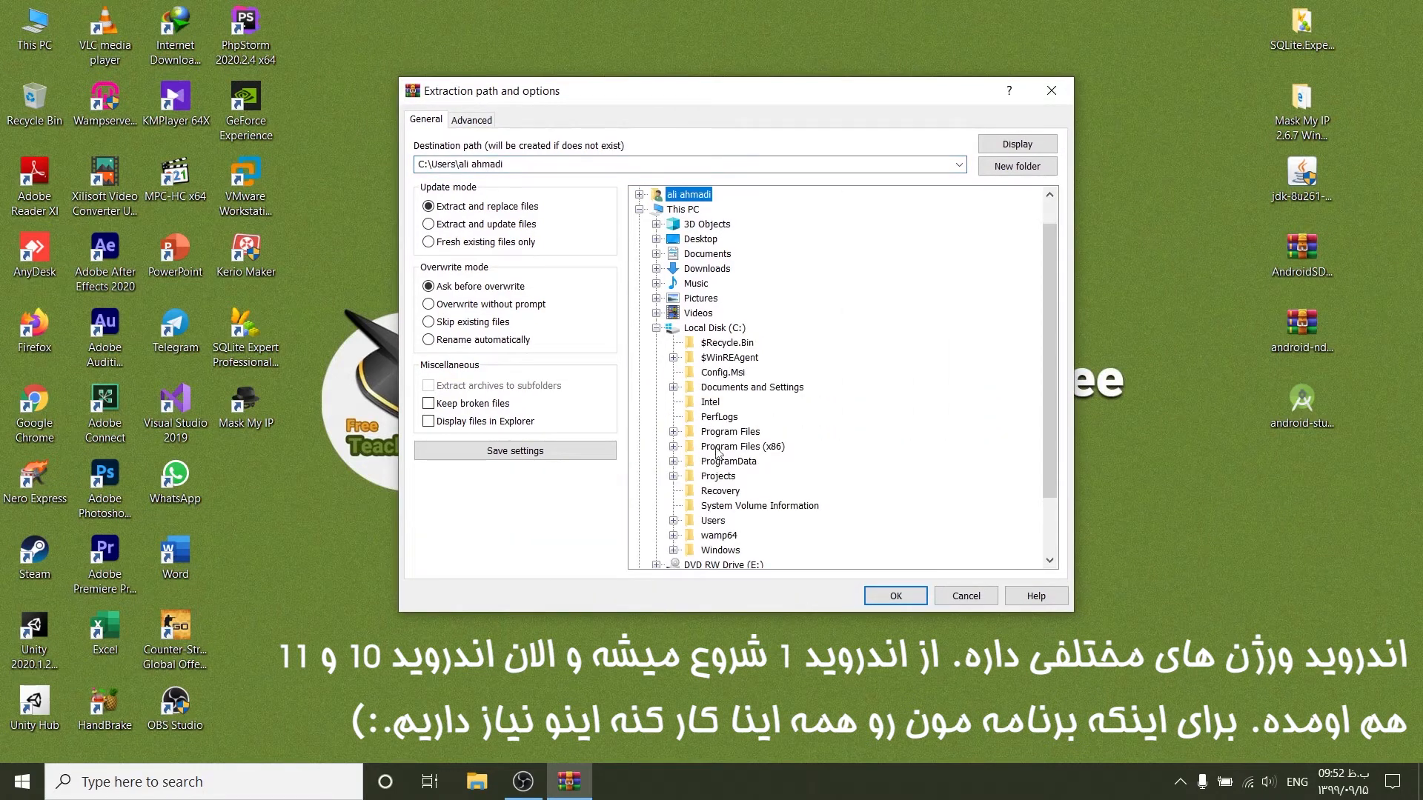
click(674, 477)
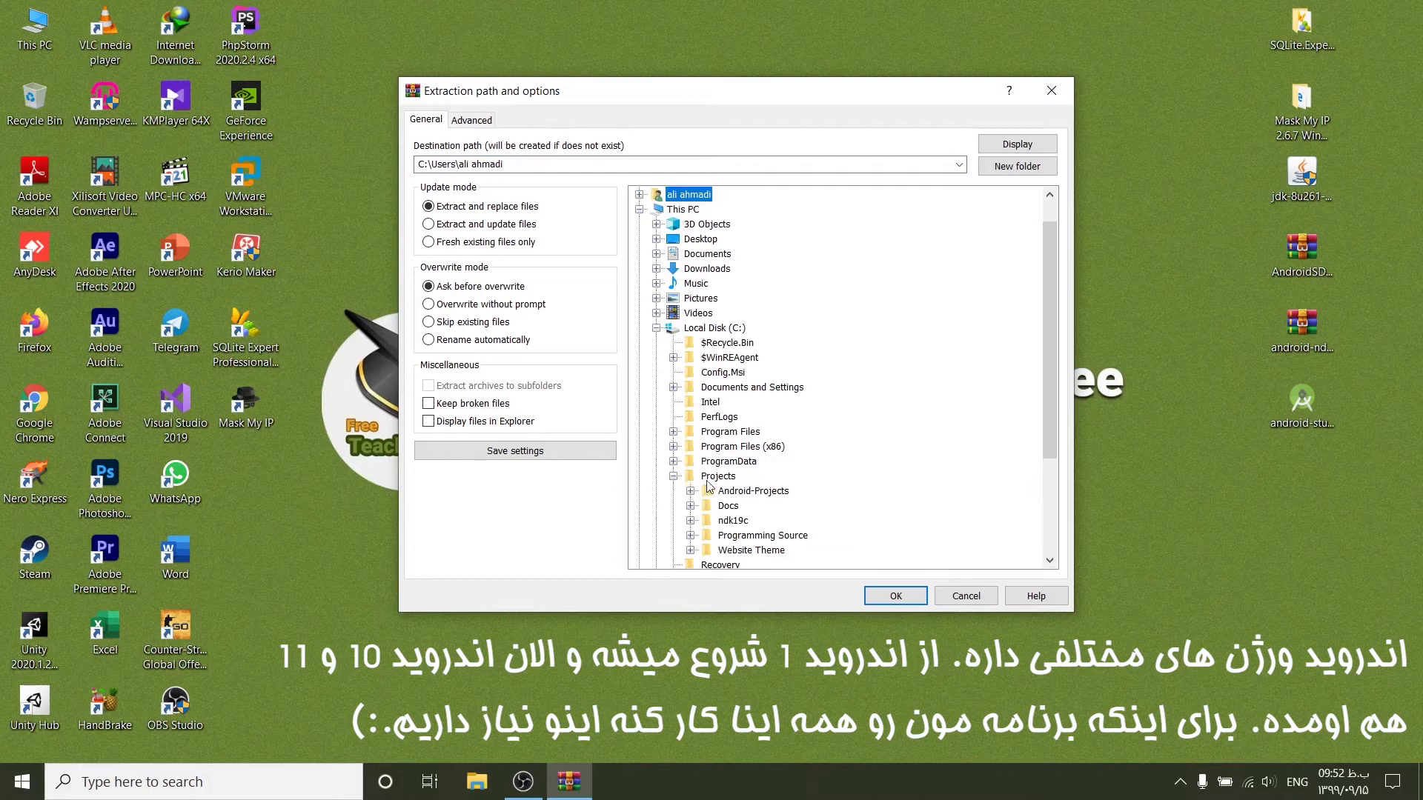
click(713, 477)
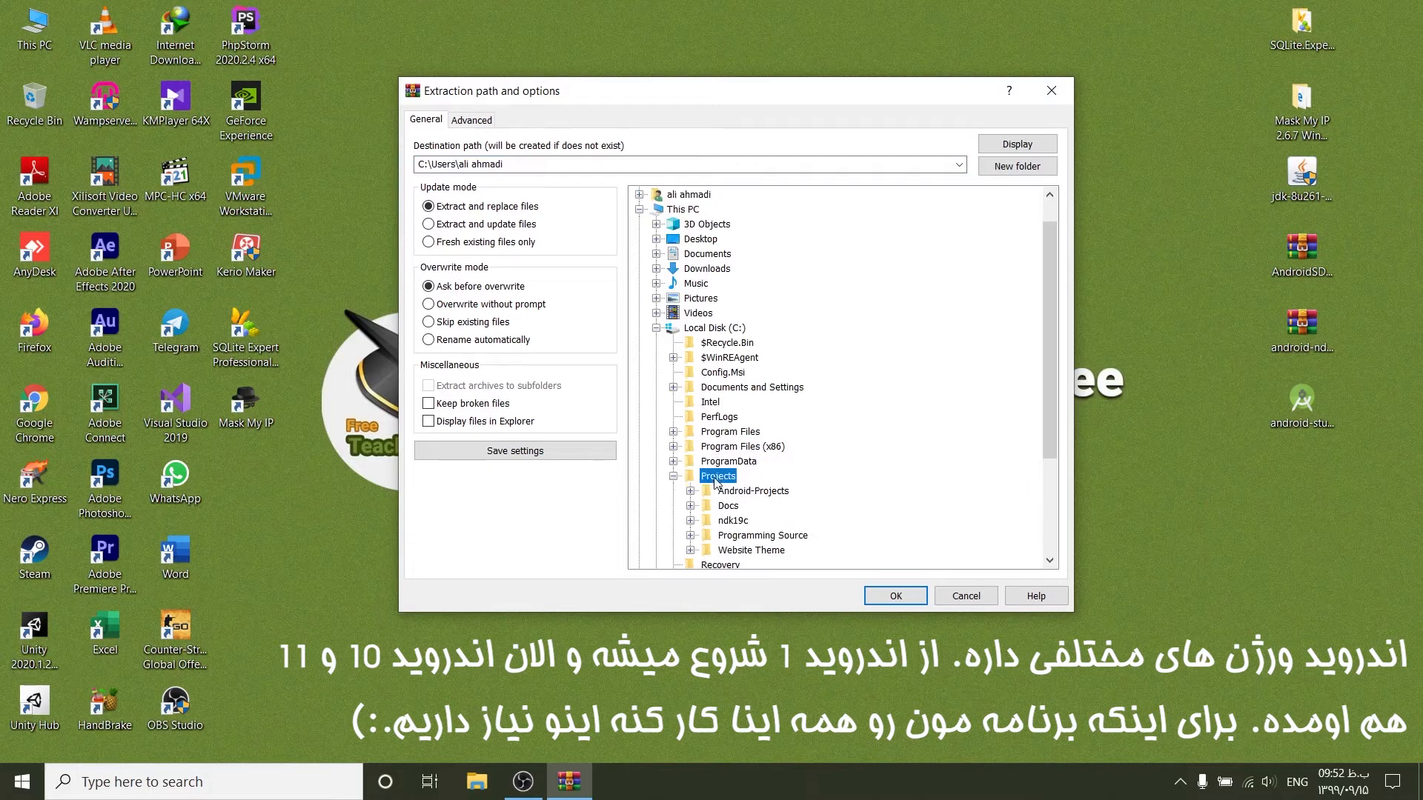
click(493, 167)
click(493, 167)
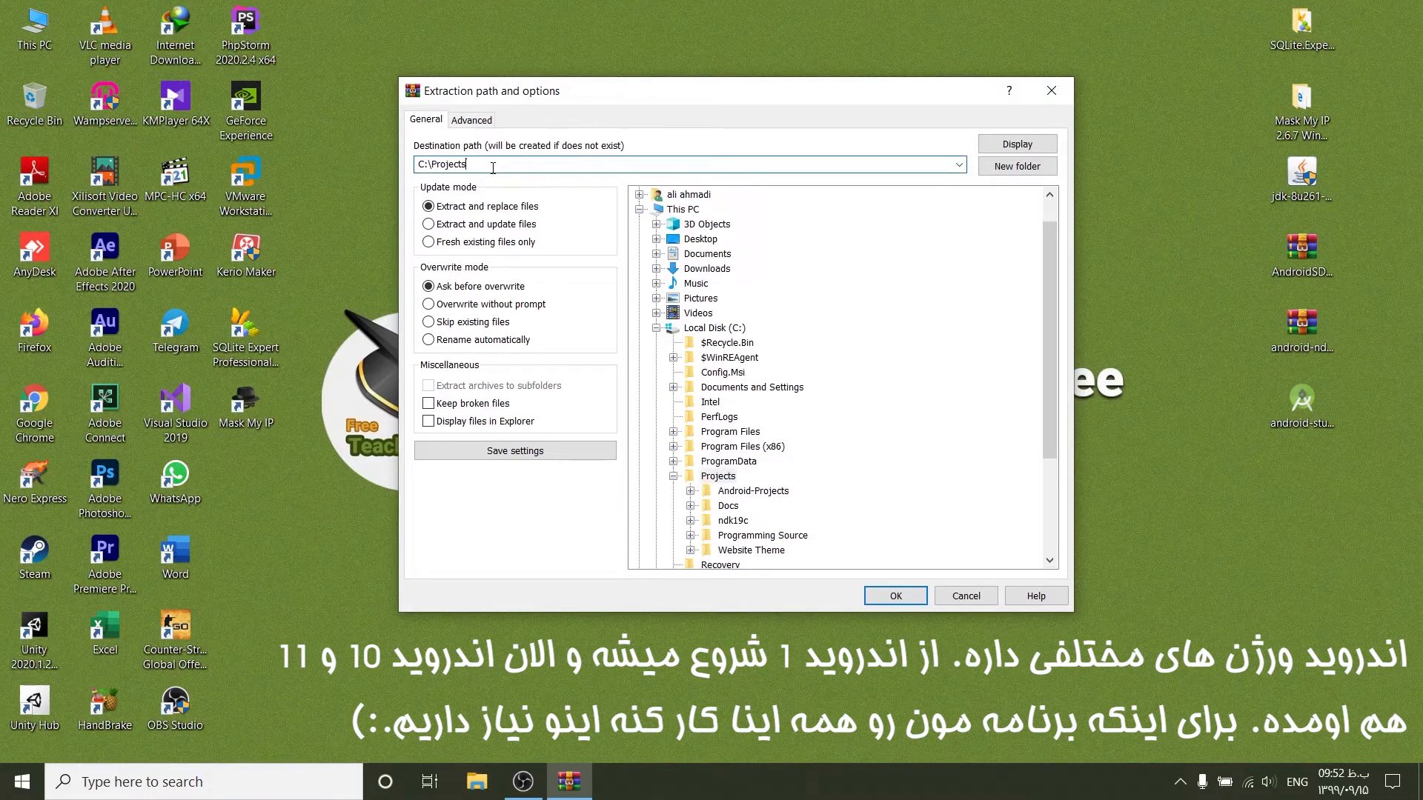
text(\)
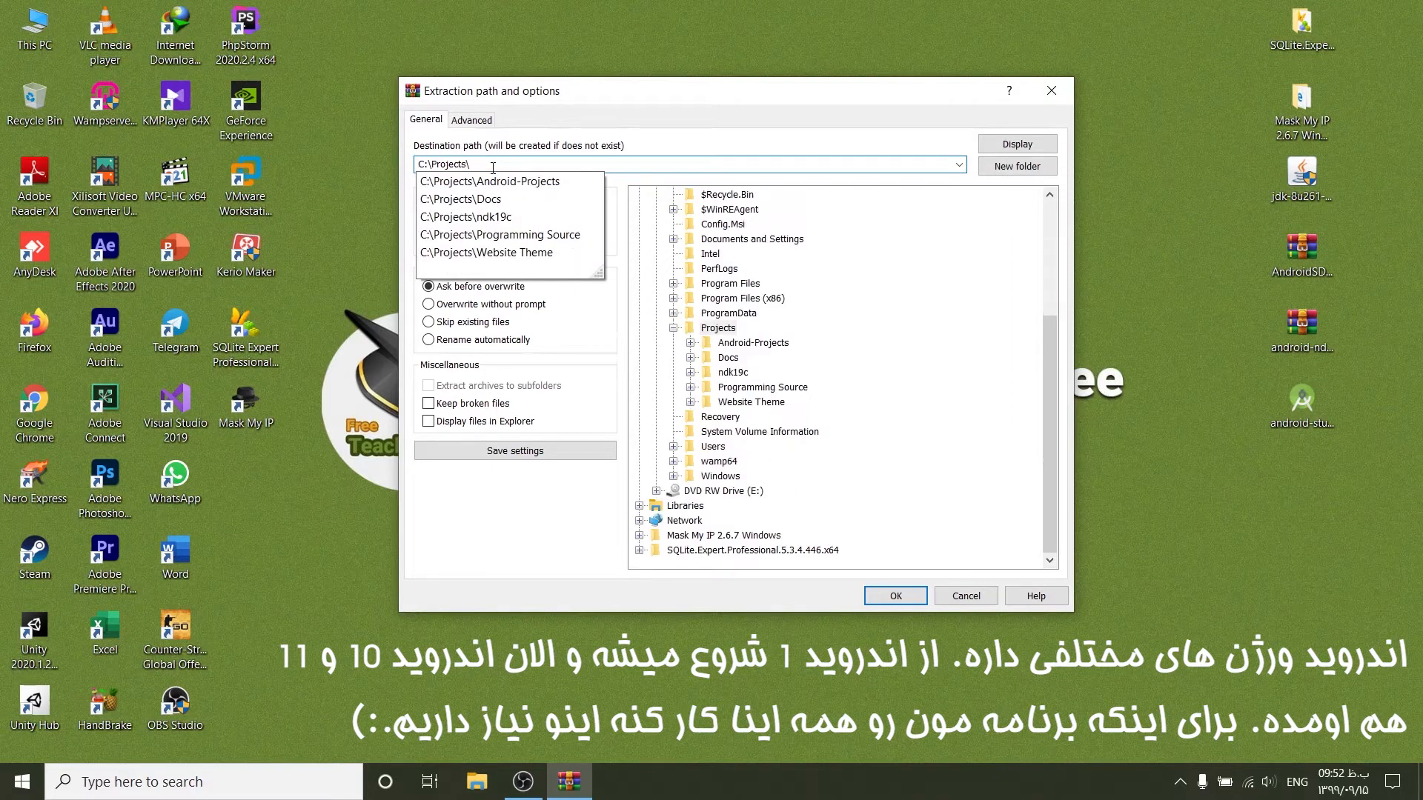
text(SDK)
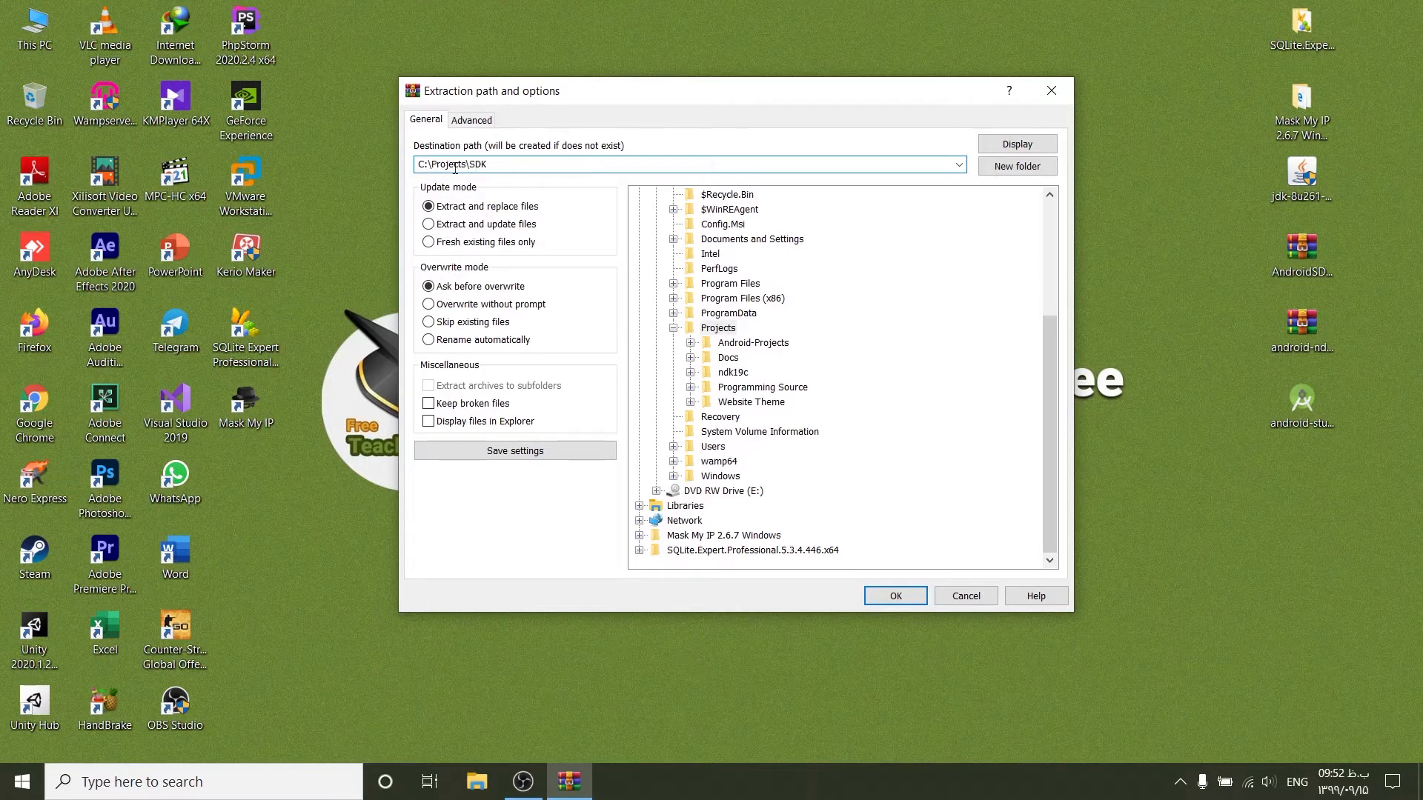
click(886, 595)
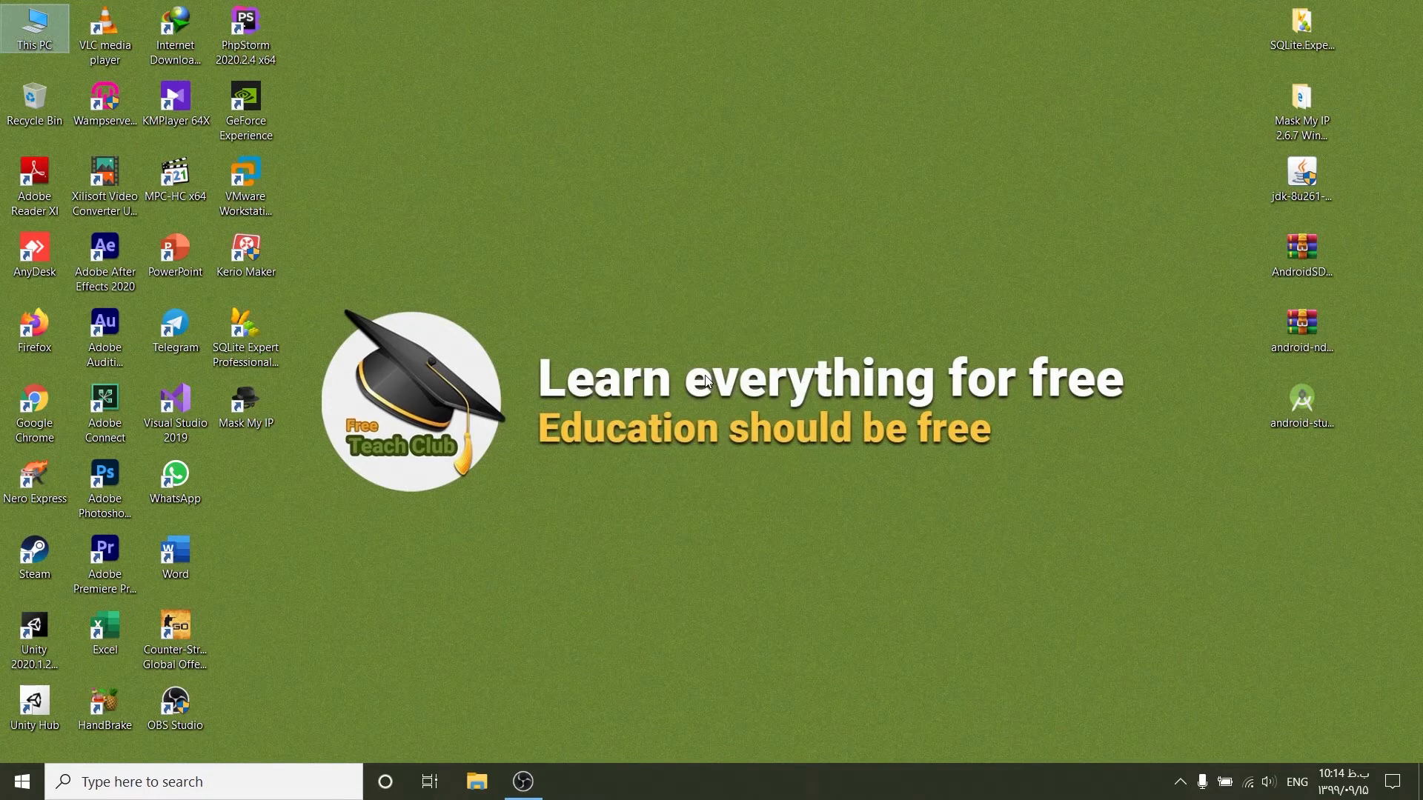
Open the extraction options for the android-ndk archive on the desktop.
click(858, 289)
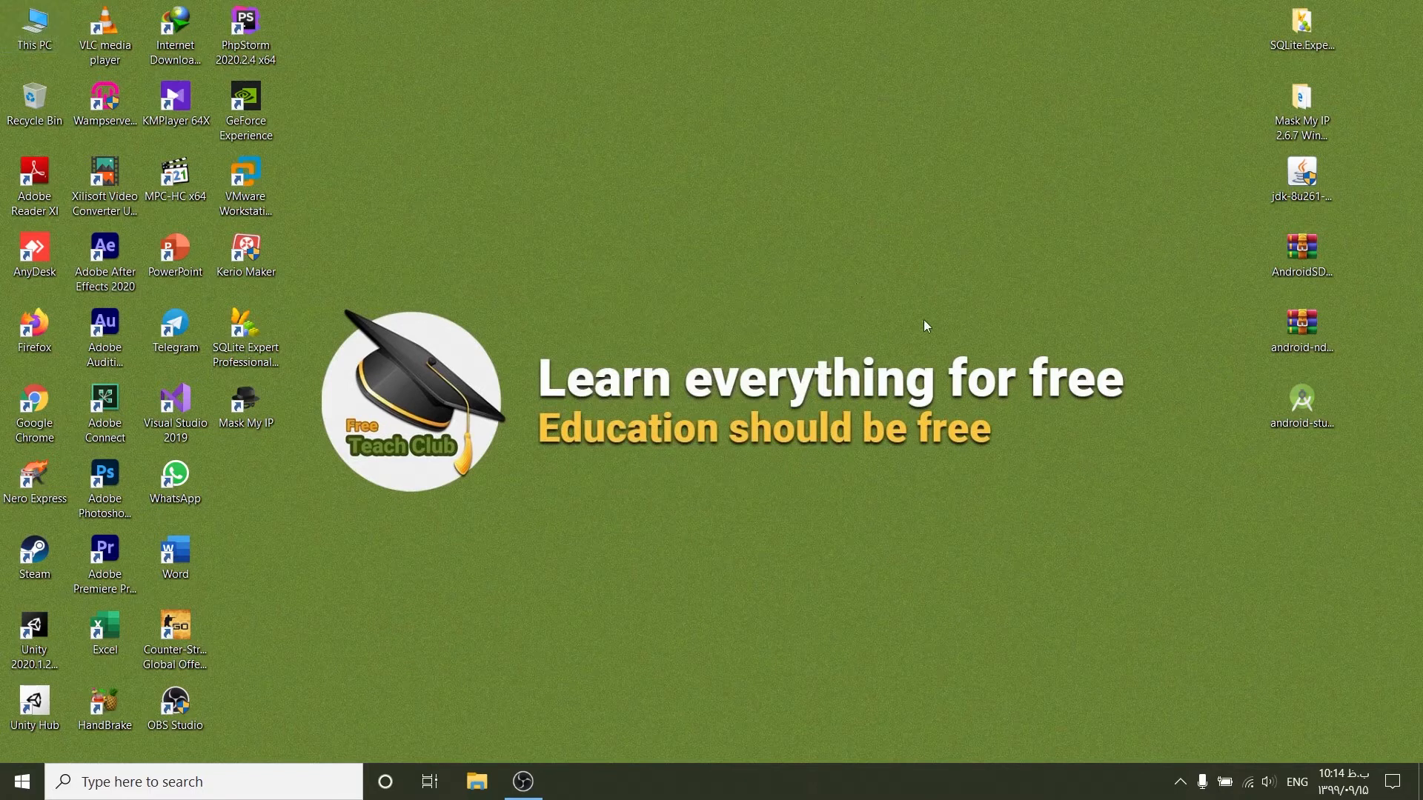
click(1314, 330)
right_click(1314, 329)
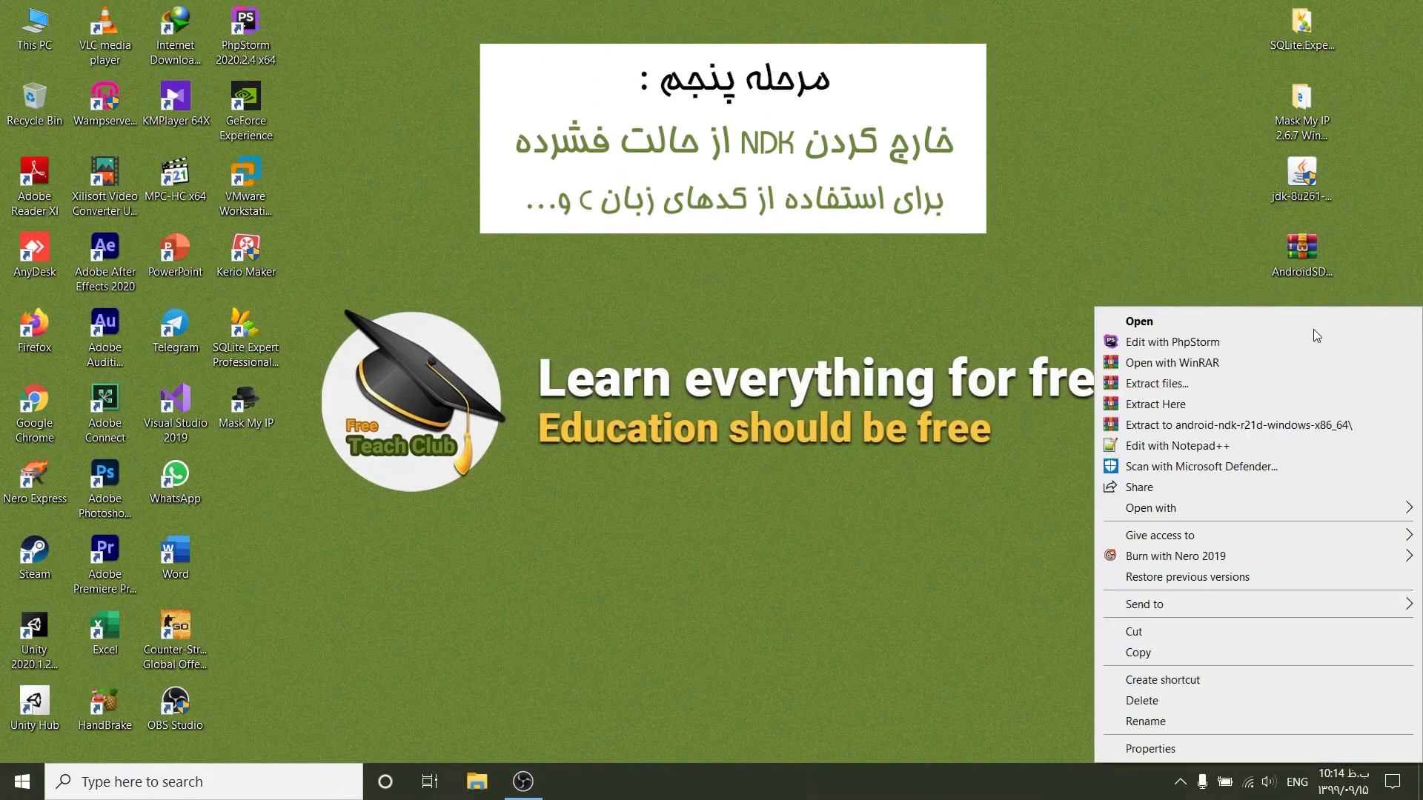
click(1173, 383)
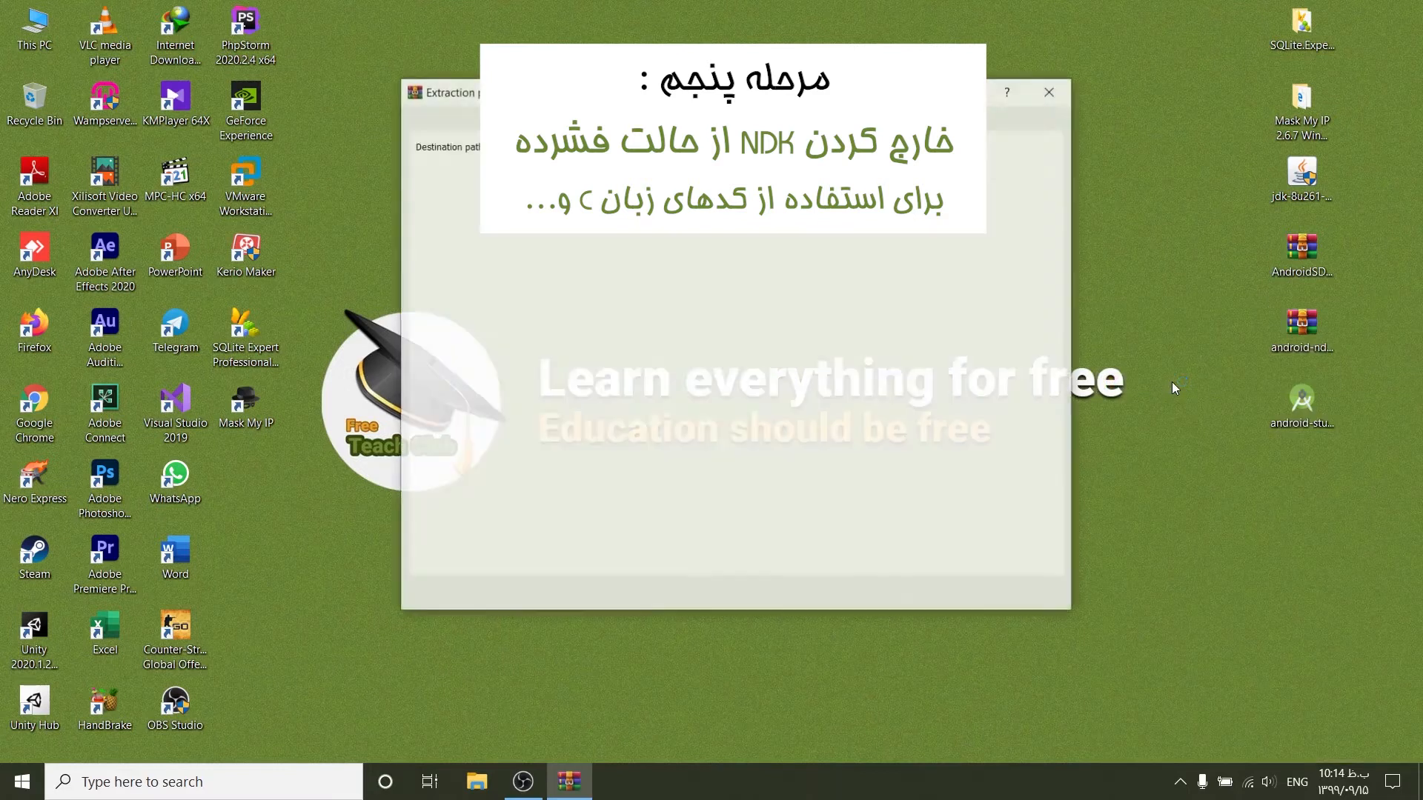
Set the extraction destination to C:\Projects\NDK21 and extract the NDK archive there.
click(656, 357)
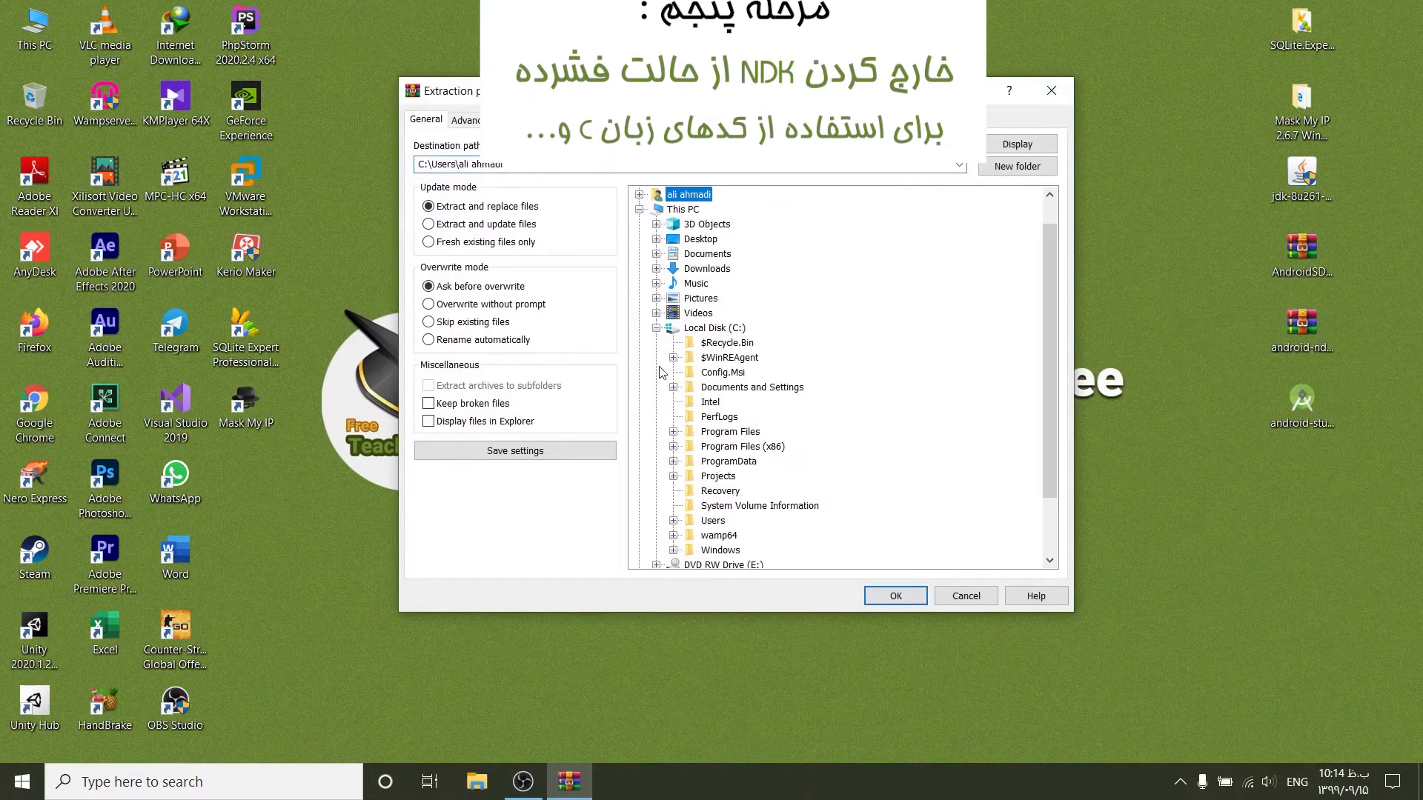
click(673, 477)
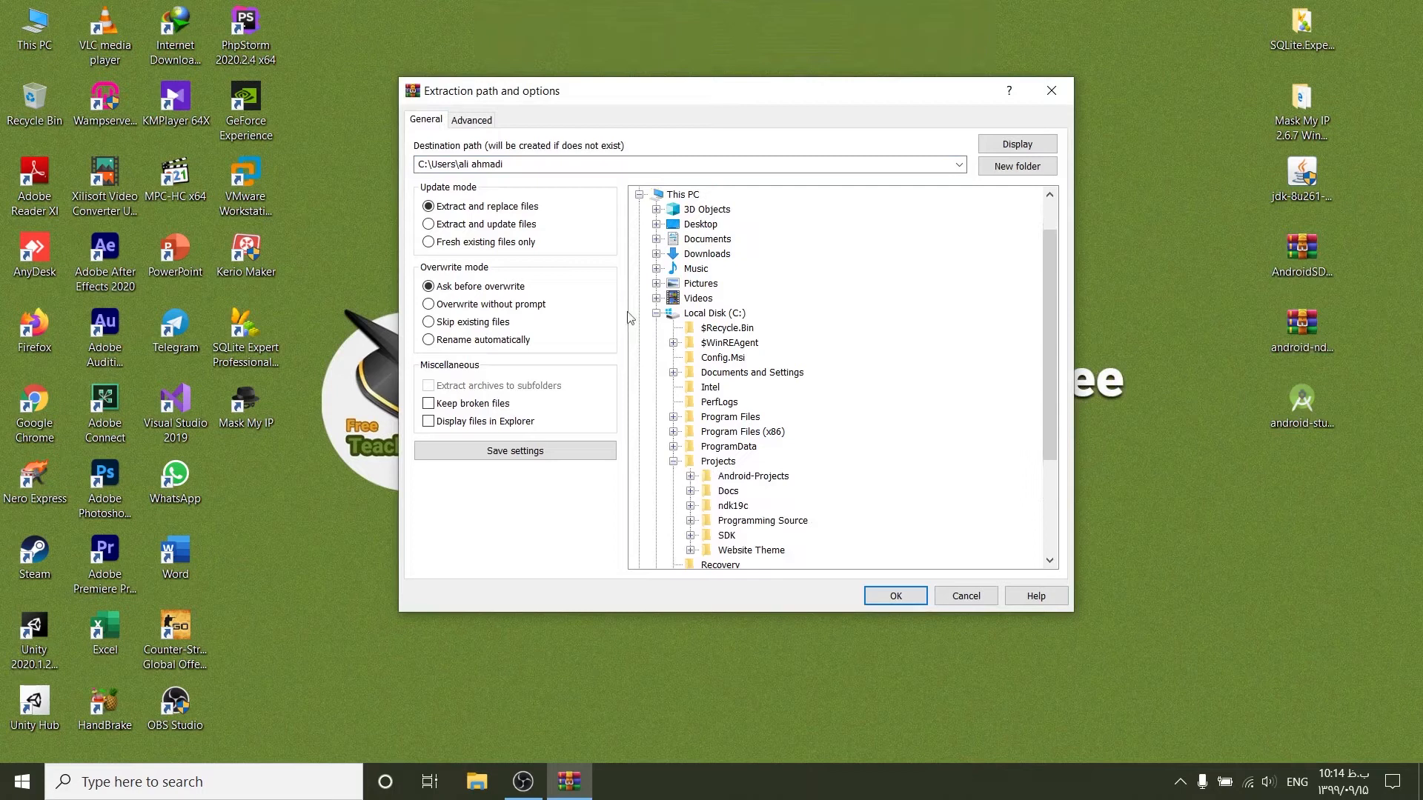
click(717, 461)
click(504, 166)
click(504, 166)
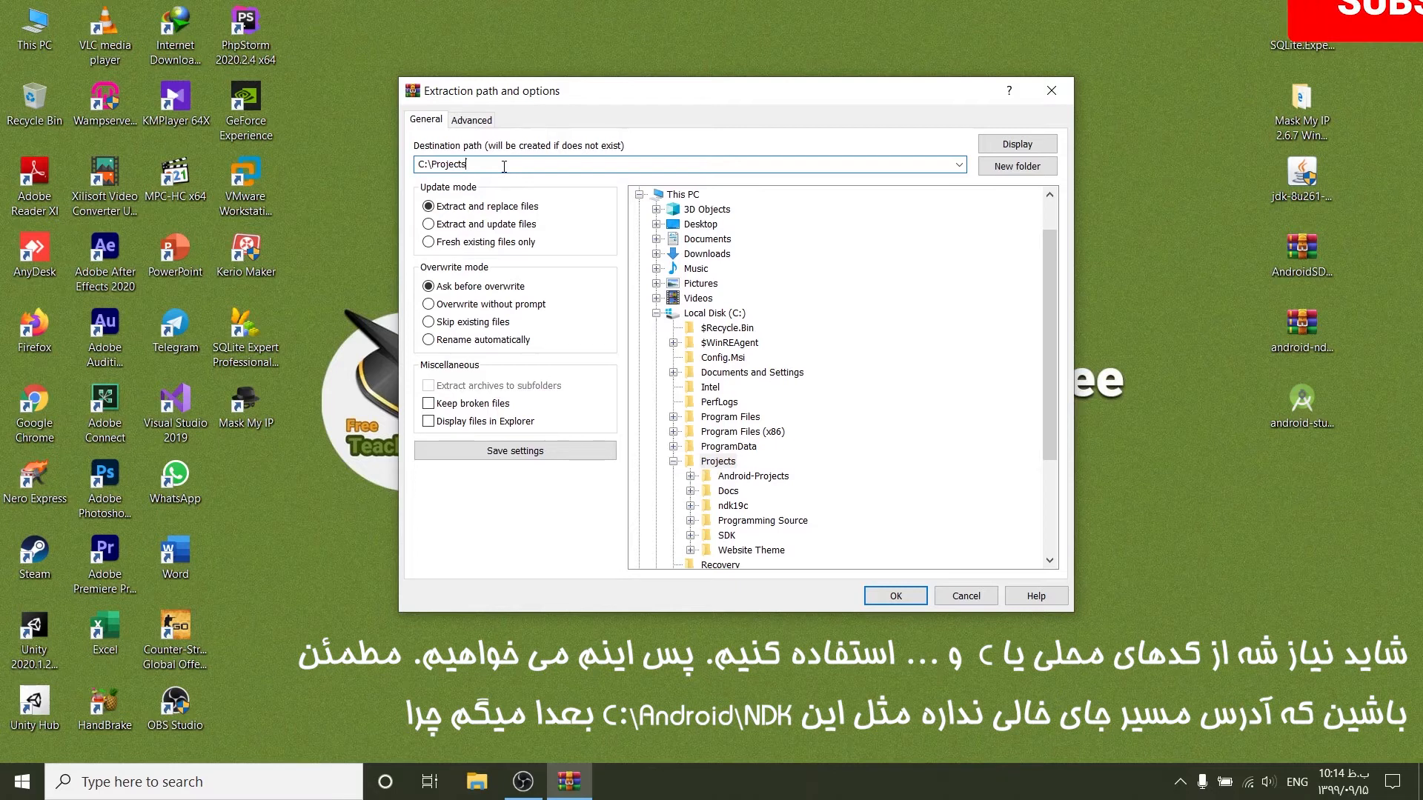
text(\)
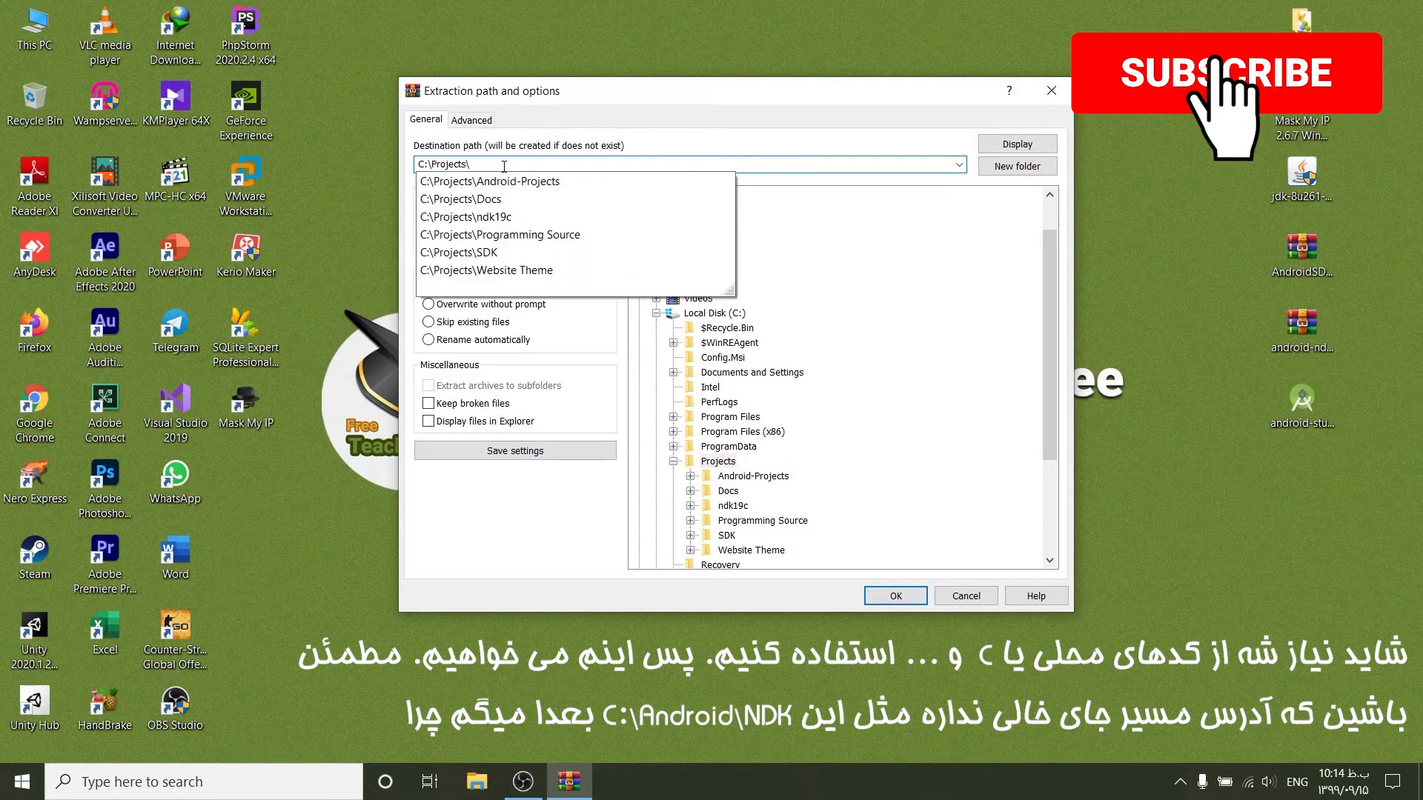
text(NDK)
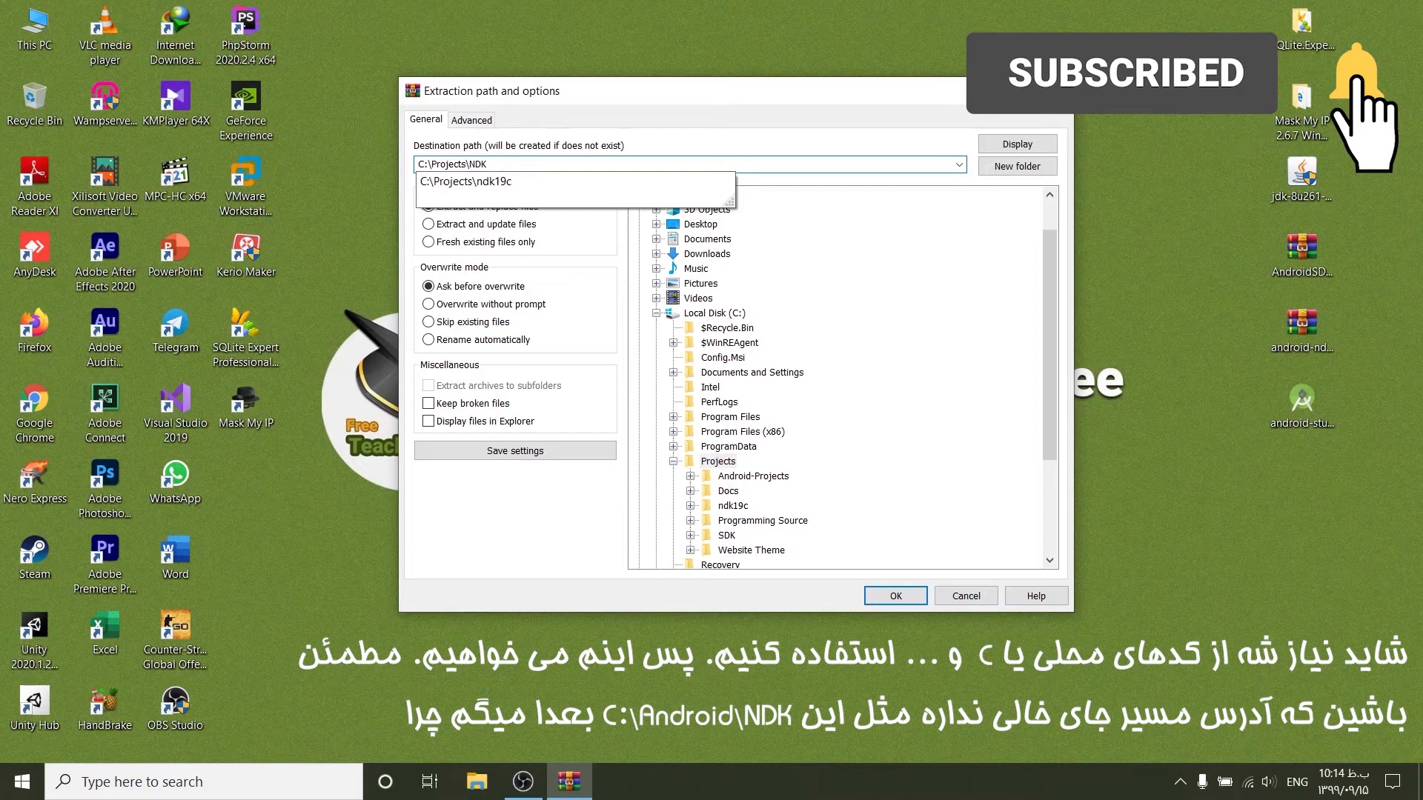
text(21)
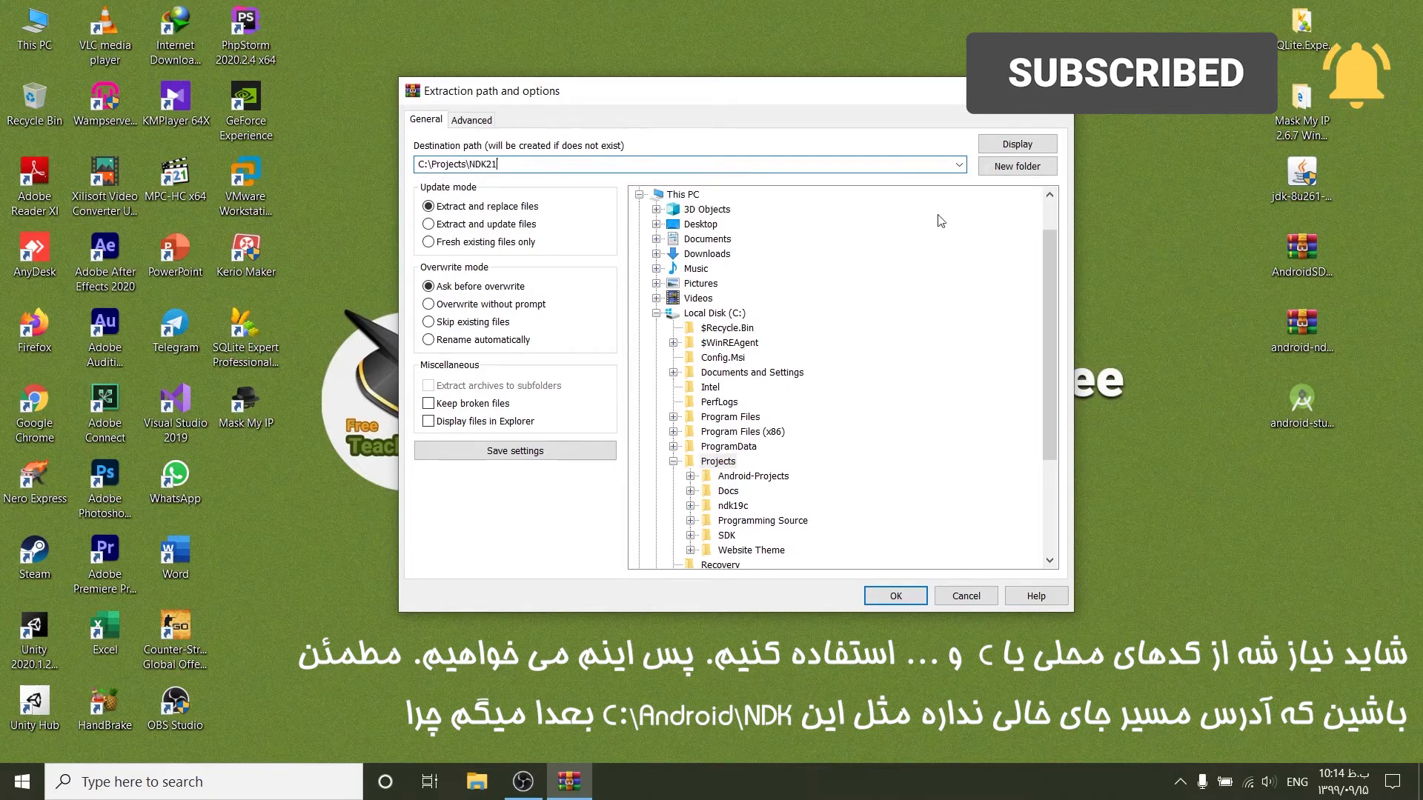
scroll(940, 554, down, 3)
click(893, 597)
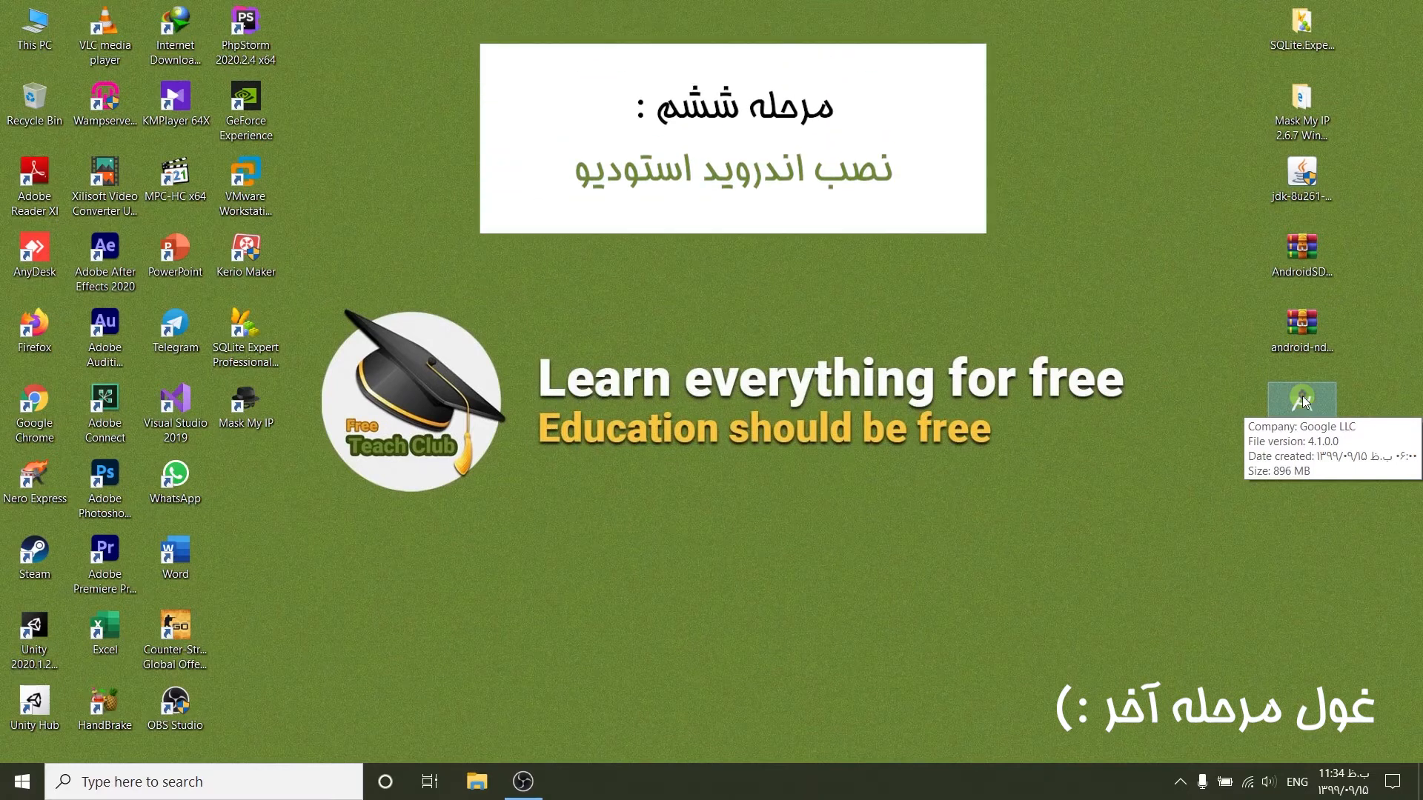
Install Android Studio with the default components, location and Start Menu folder, and start it when setup finishes.
double_click(1305, 401)
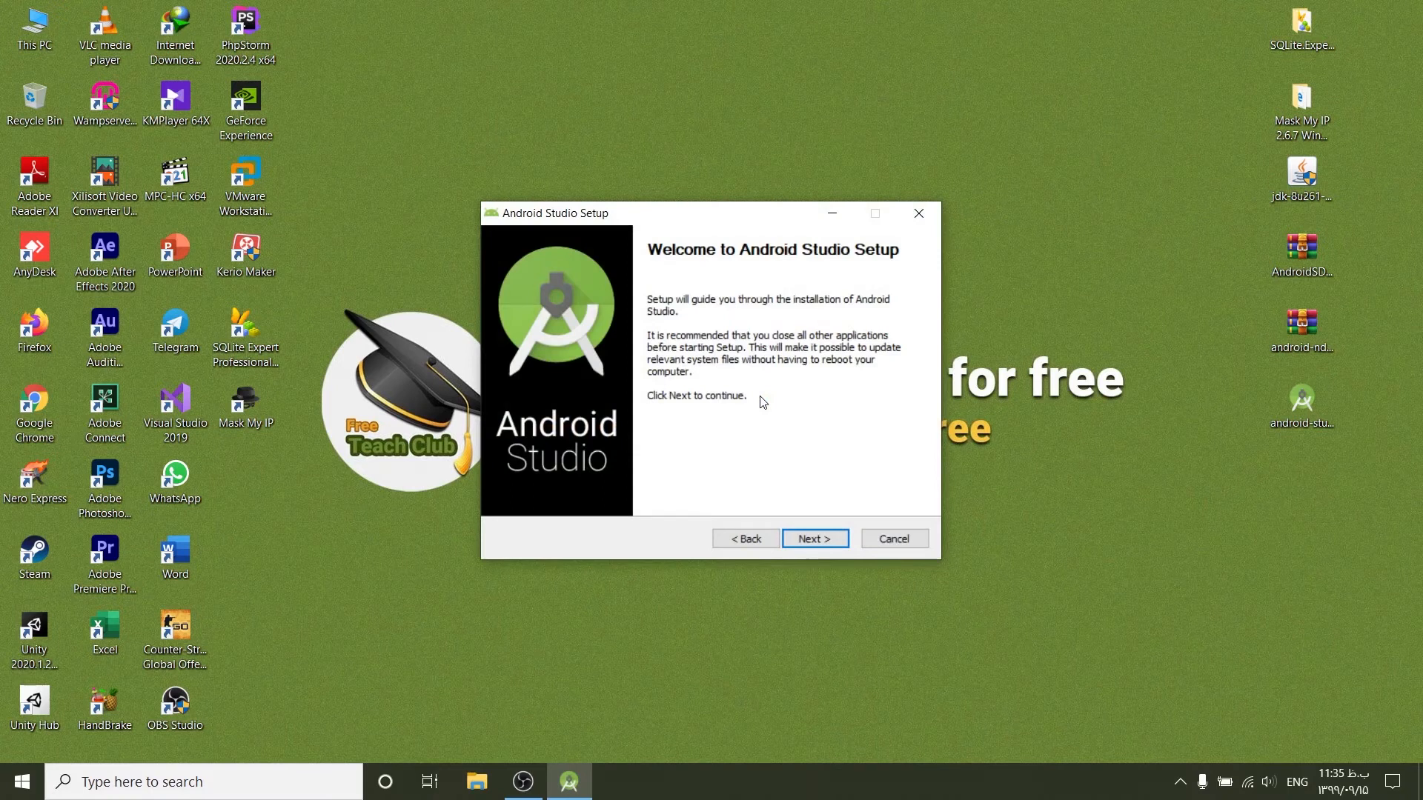
click(808, 540)
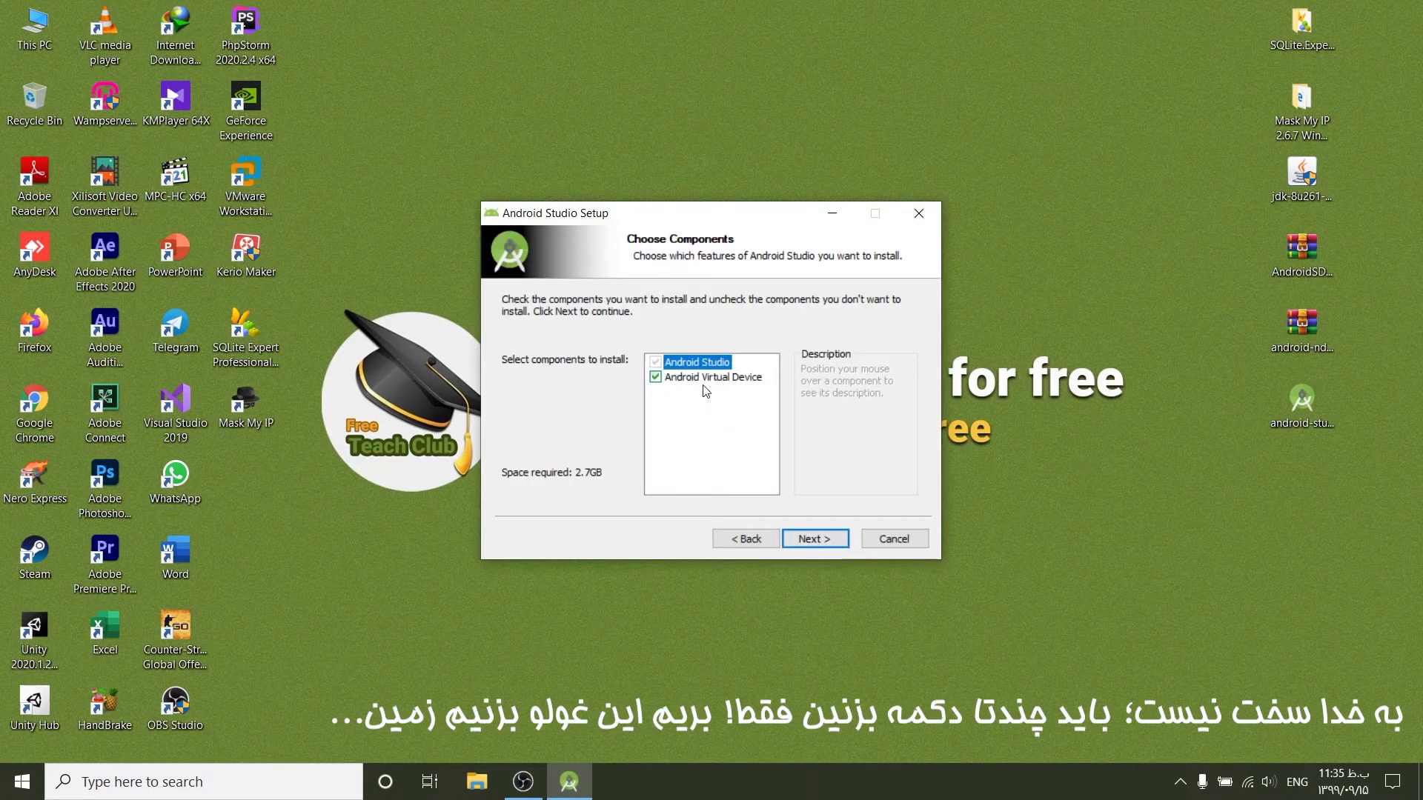
click(828, 547)
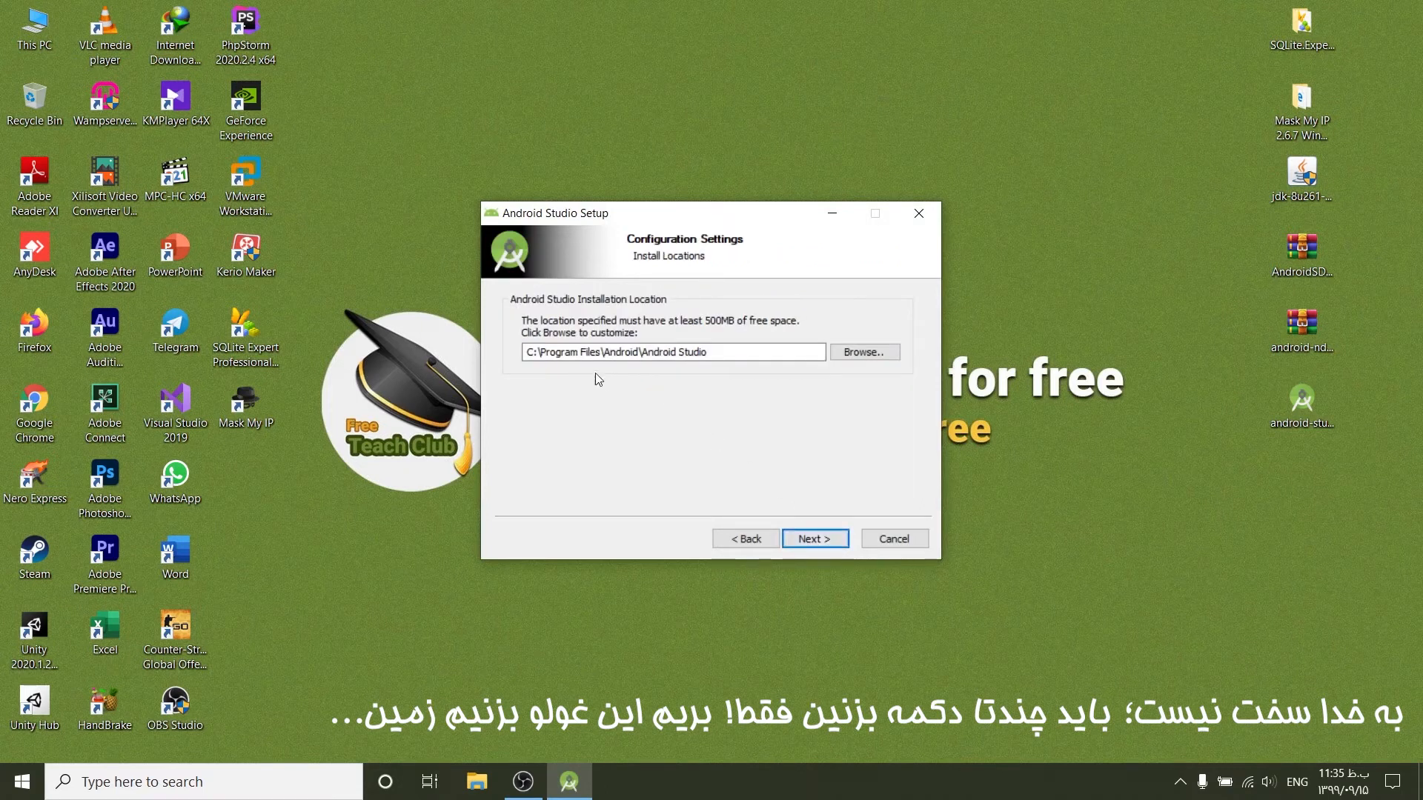
drag(663, 352, 524, 352)
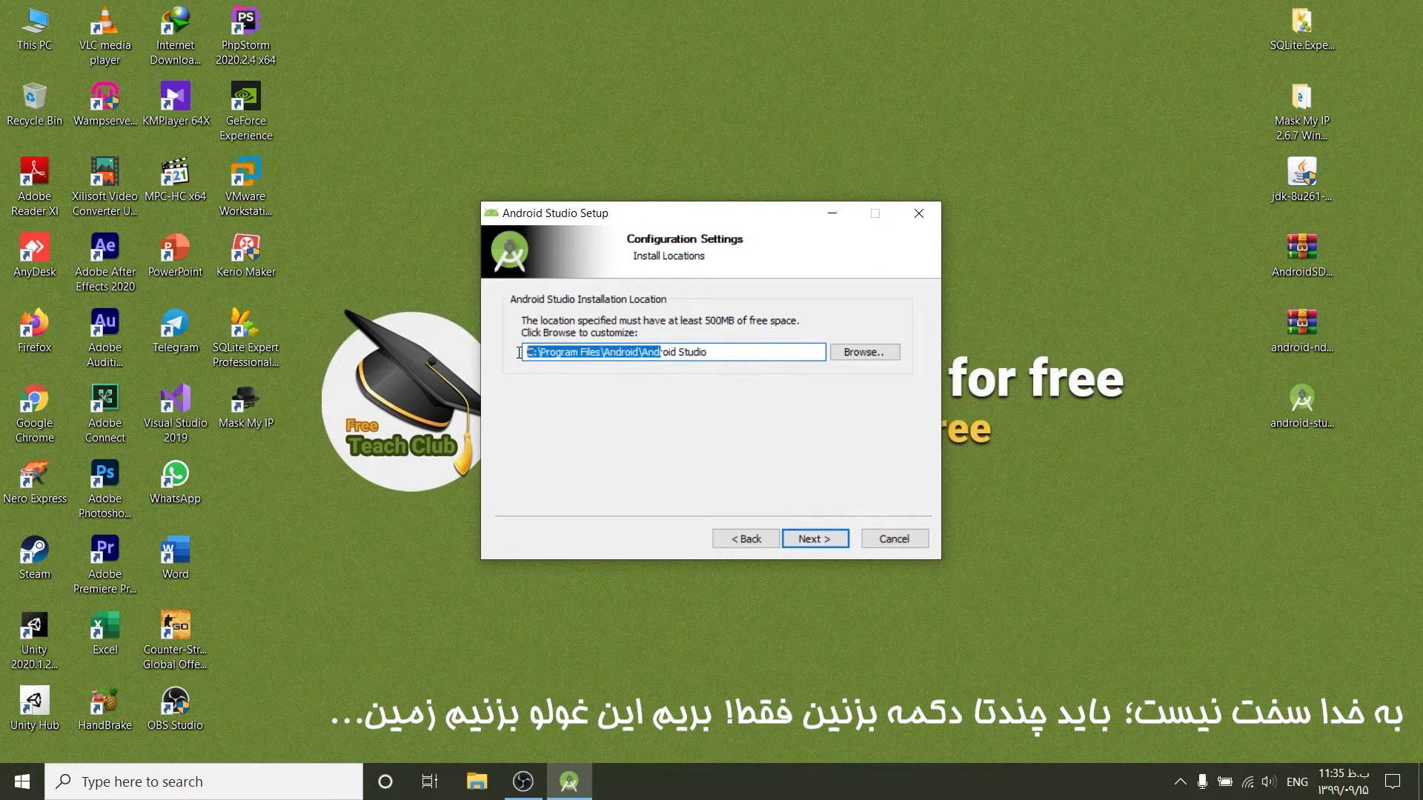
drag(730, 349, 508, 357)
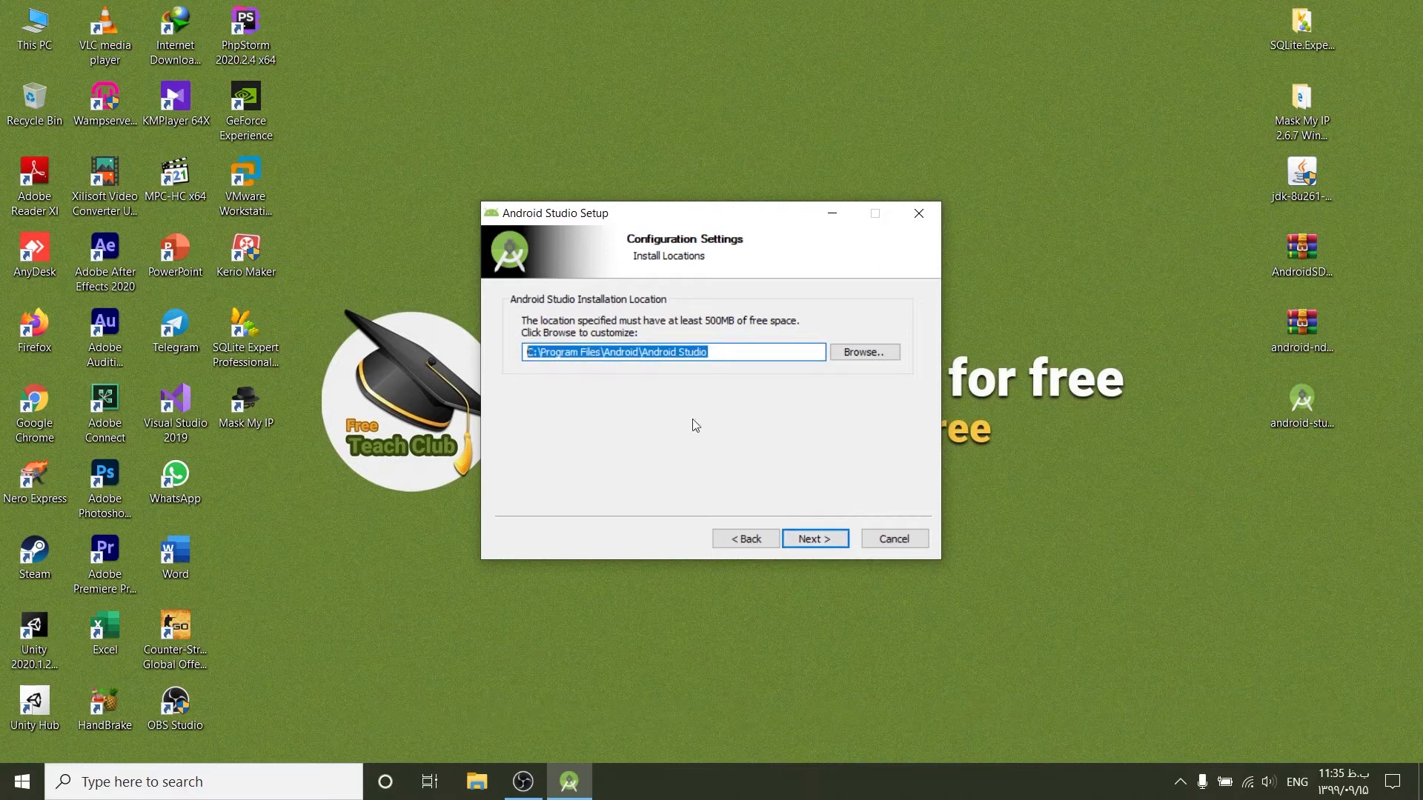
click(809, 540)
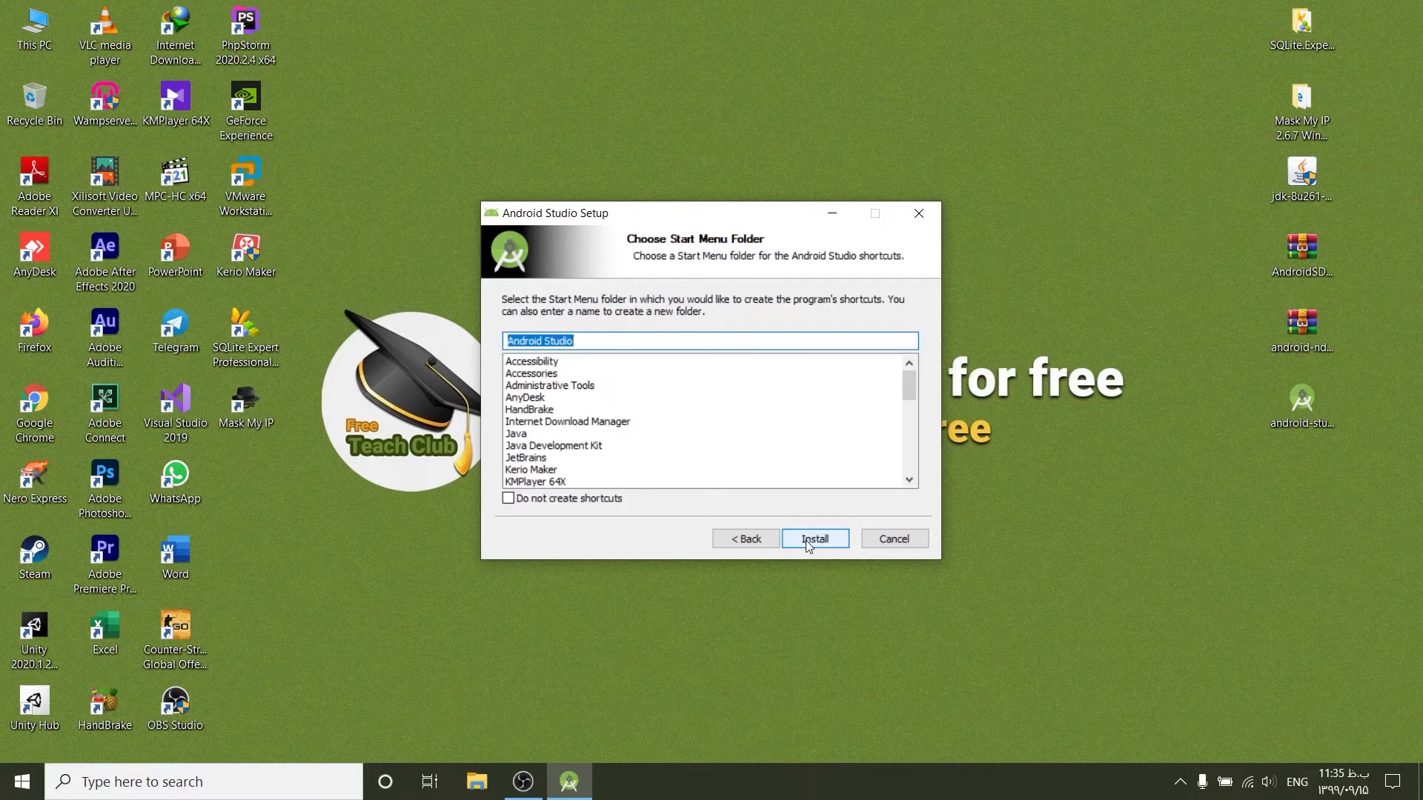
click(809, 540)
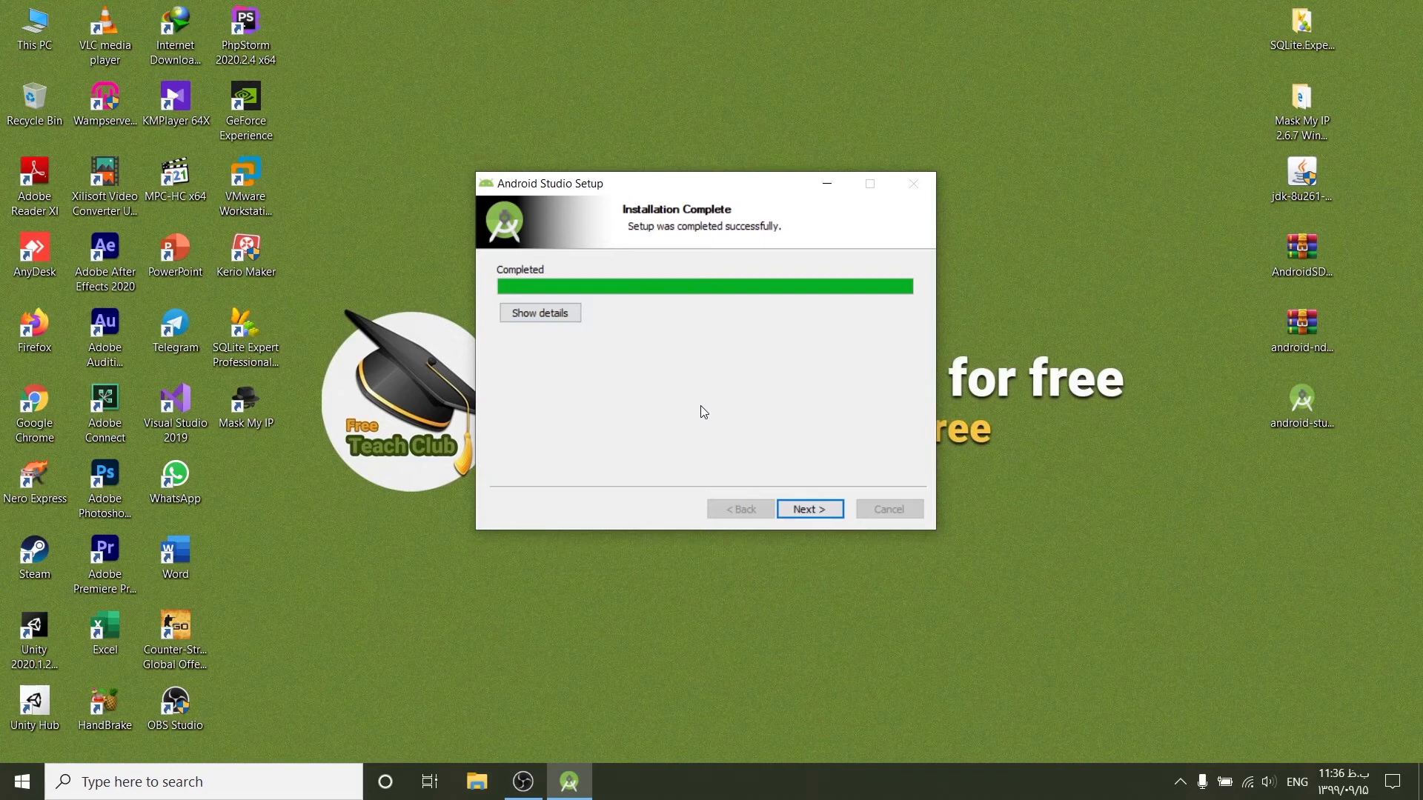
click(808, 510)
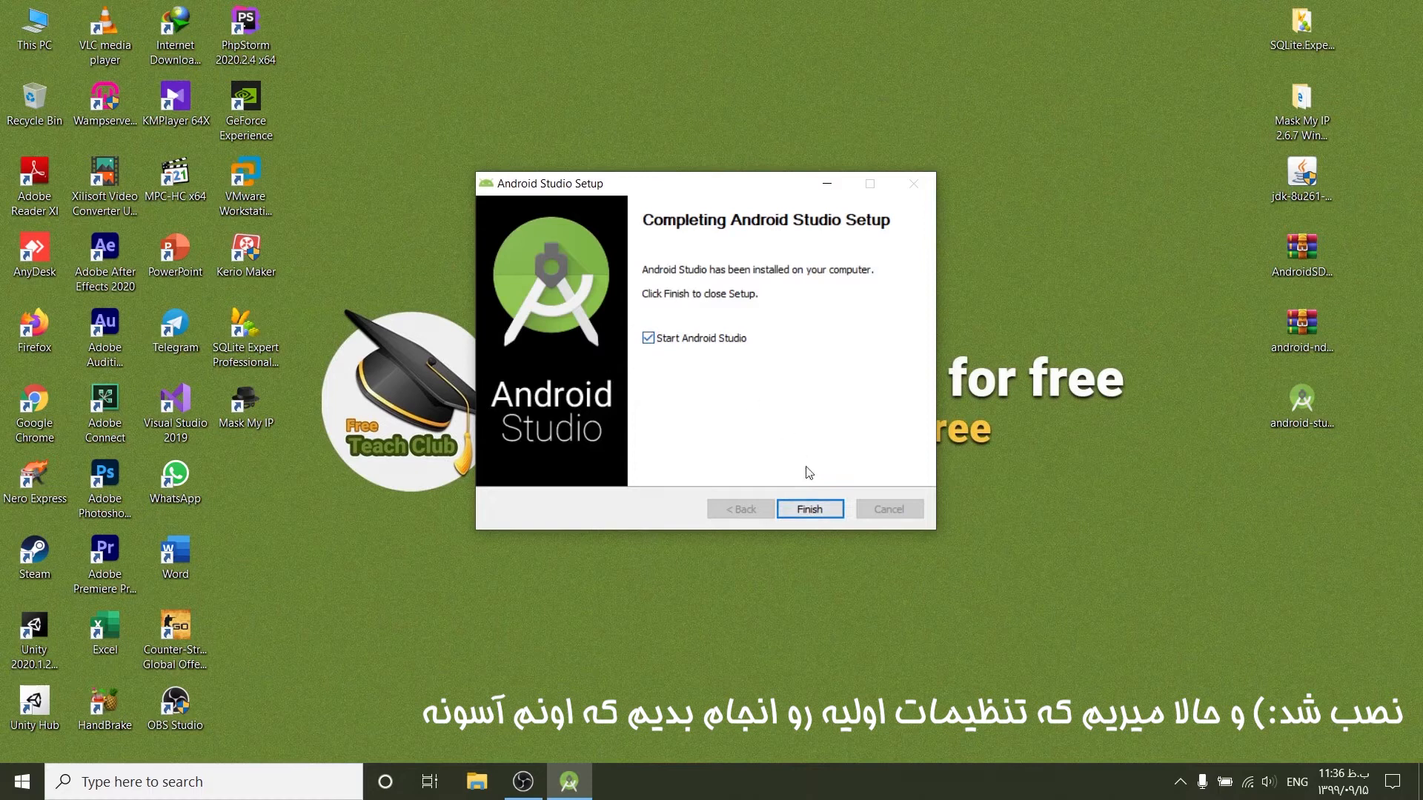
click(817, 507)
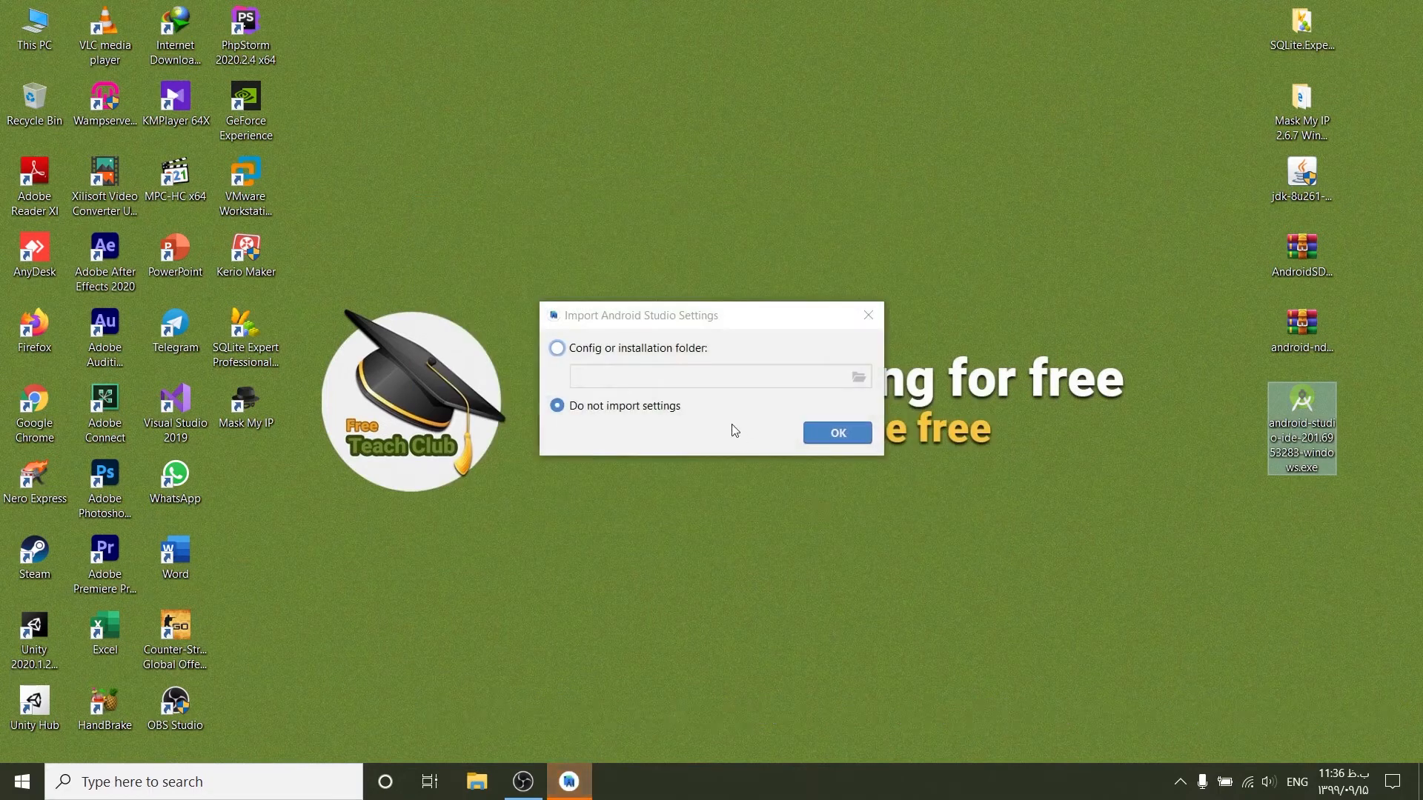
Start Android Studio without importing settings and decline sending usage statistics to Google.
click(558, 407)
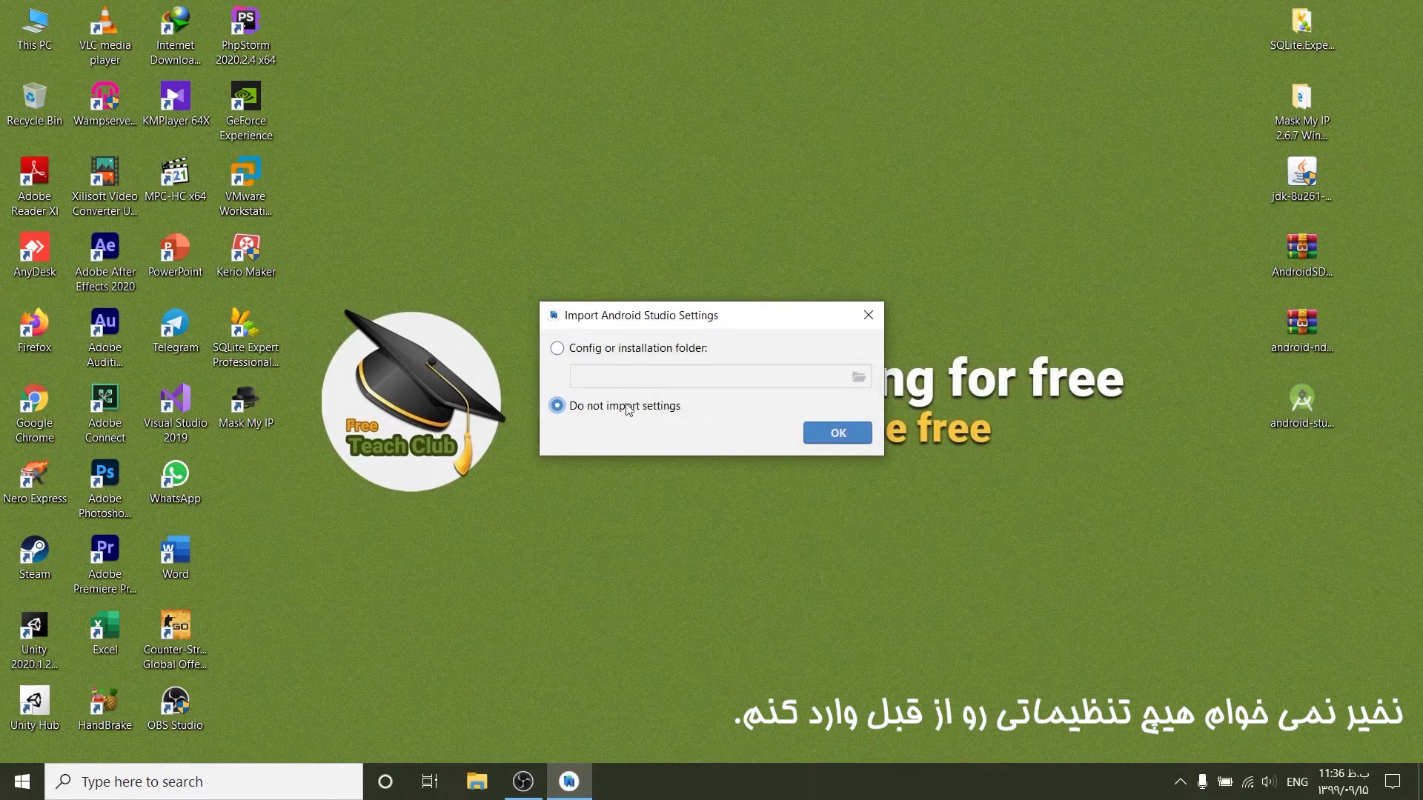
click(819, 434)
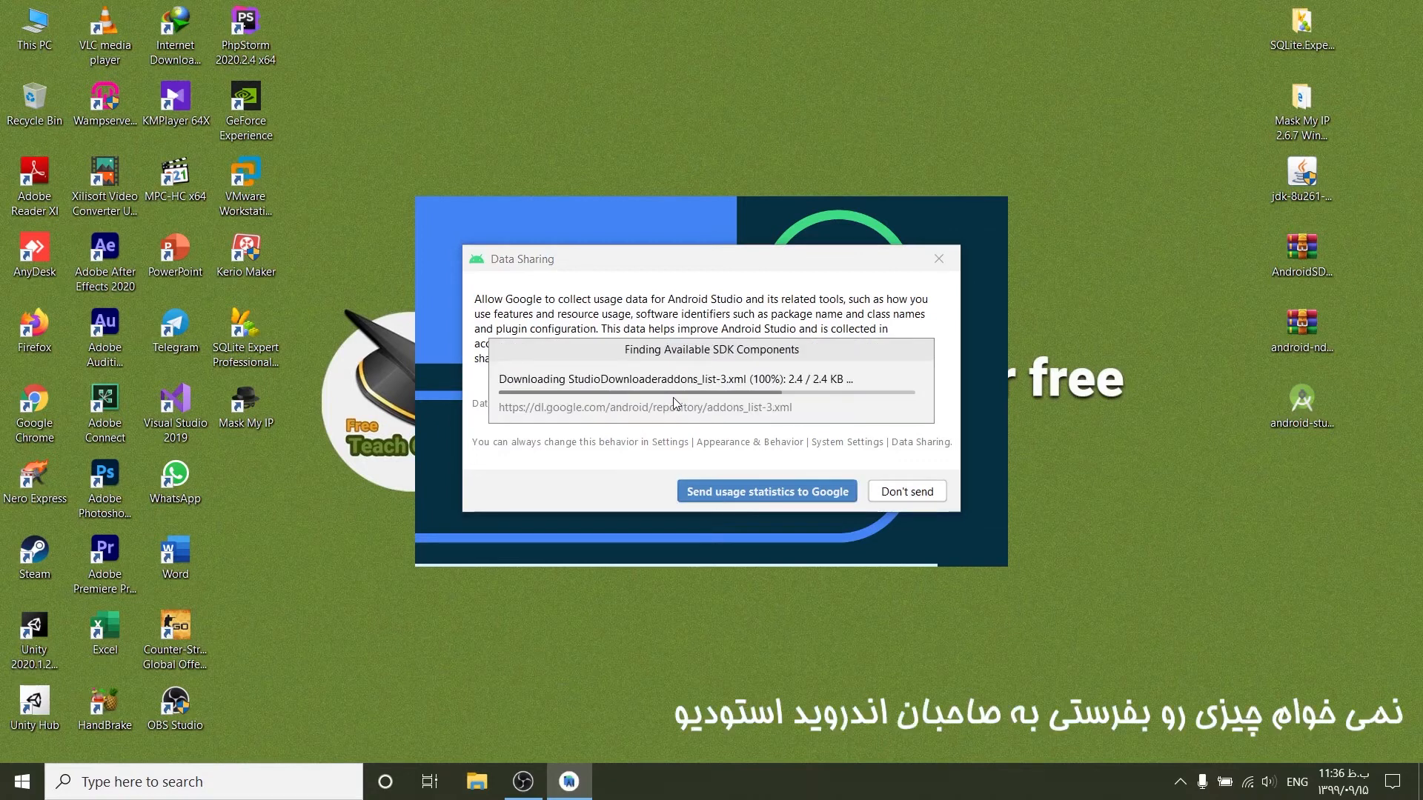
click(910, 493)
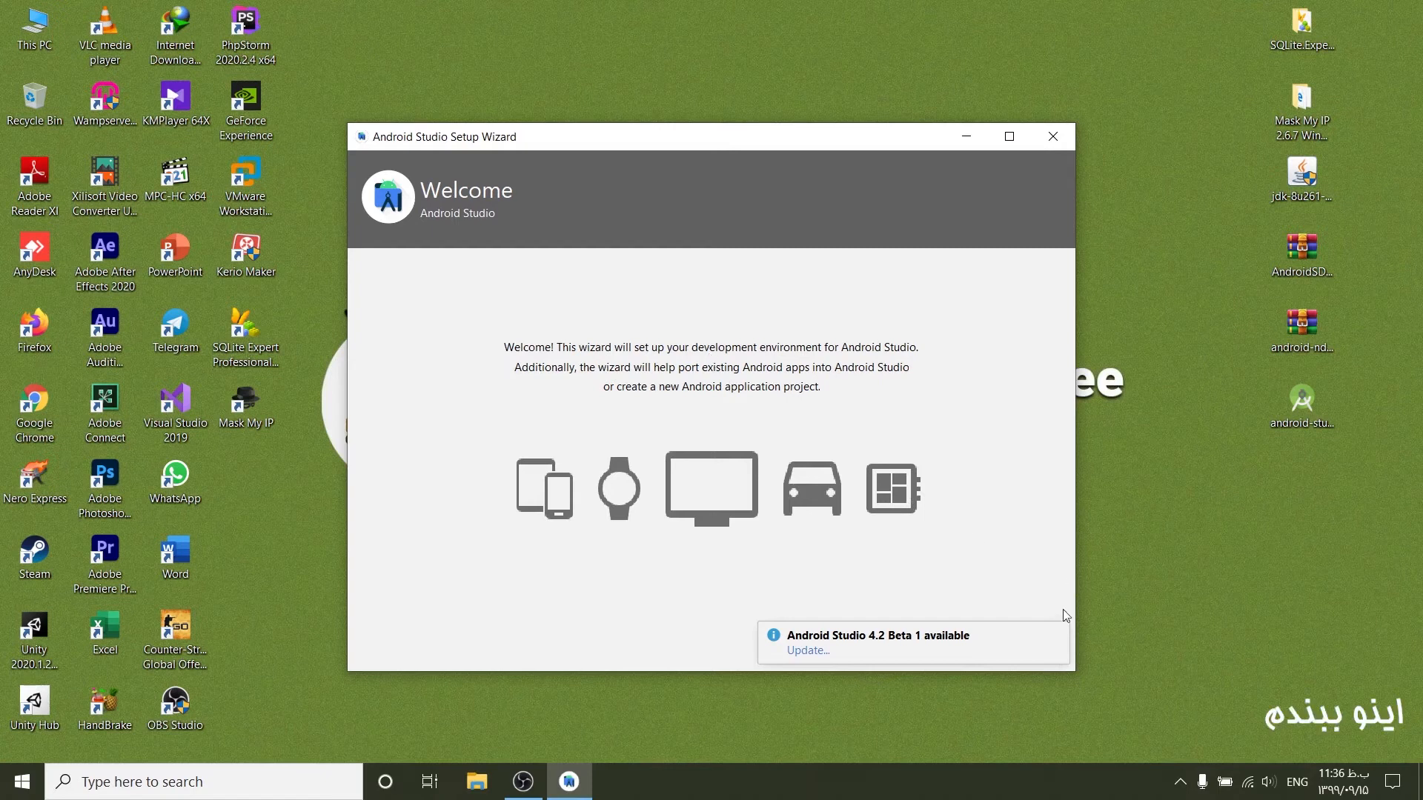
Dismiss the update notification, move the Setup Wizard slightly up, and continue with the Standard install type.
click(1055, 636)
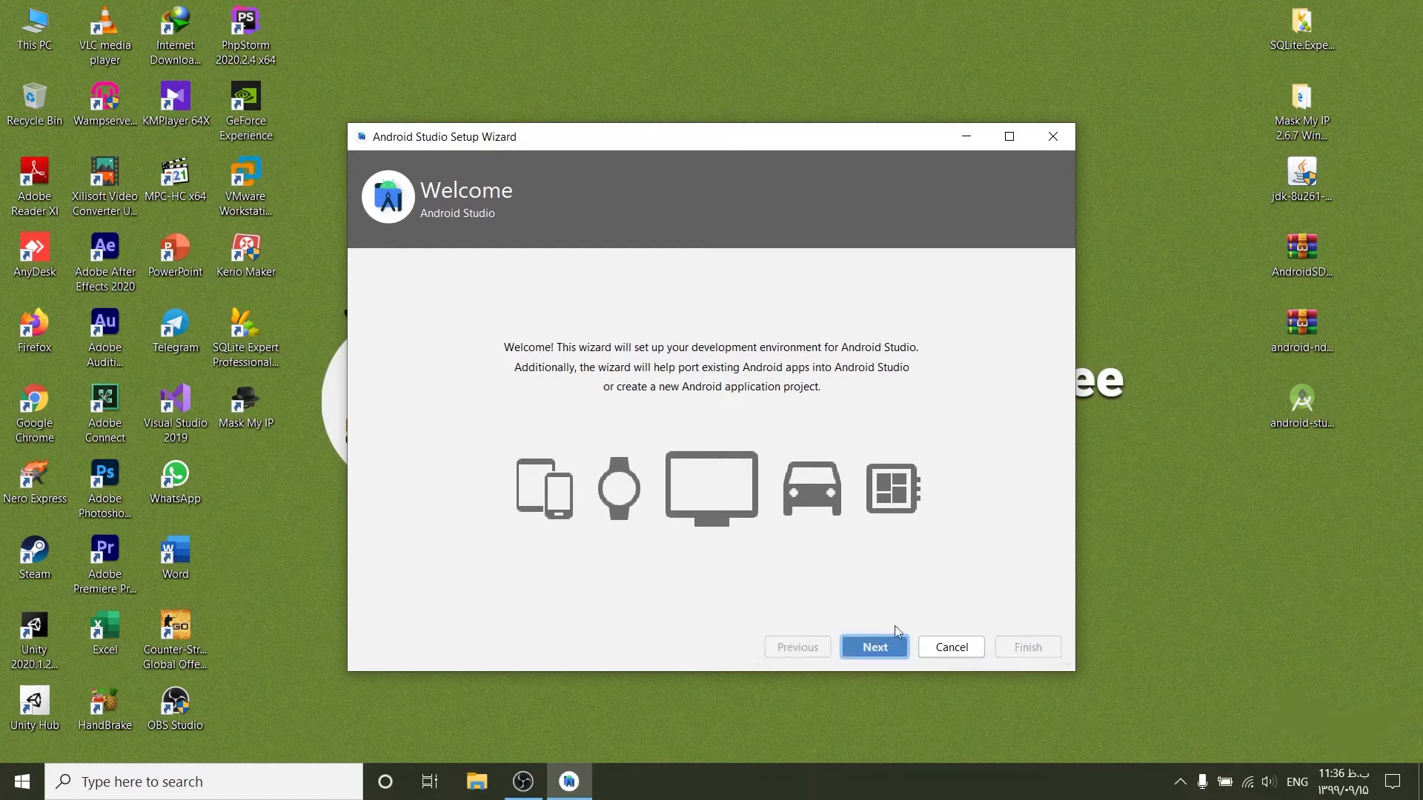
drag(702, 145, 699, 125)
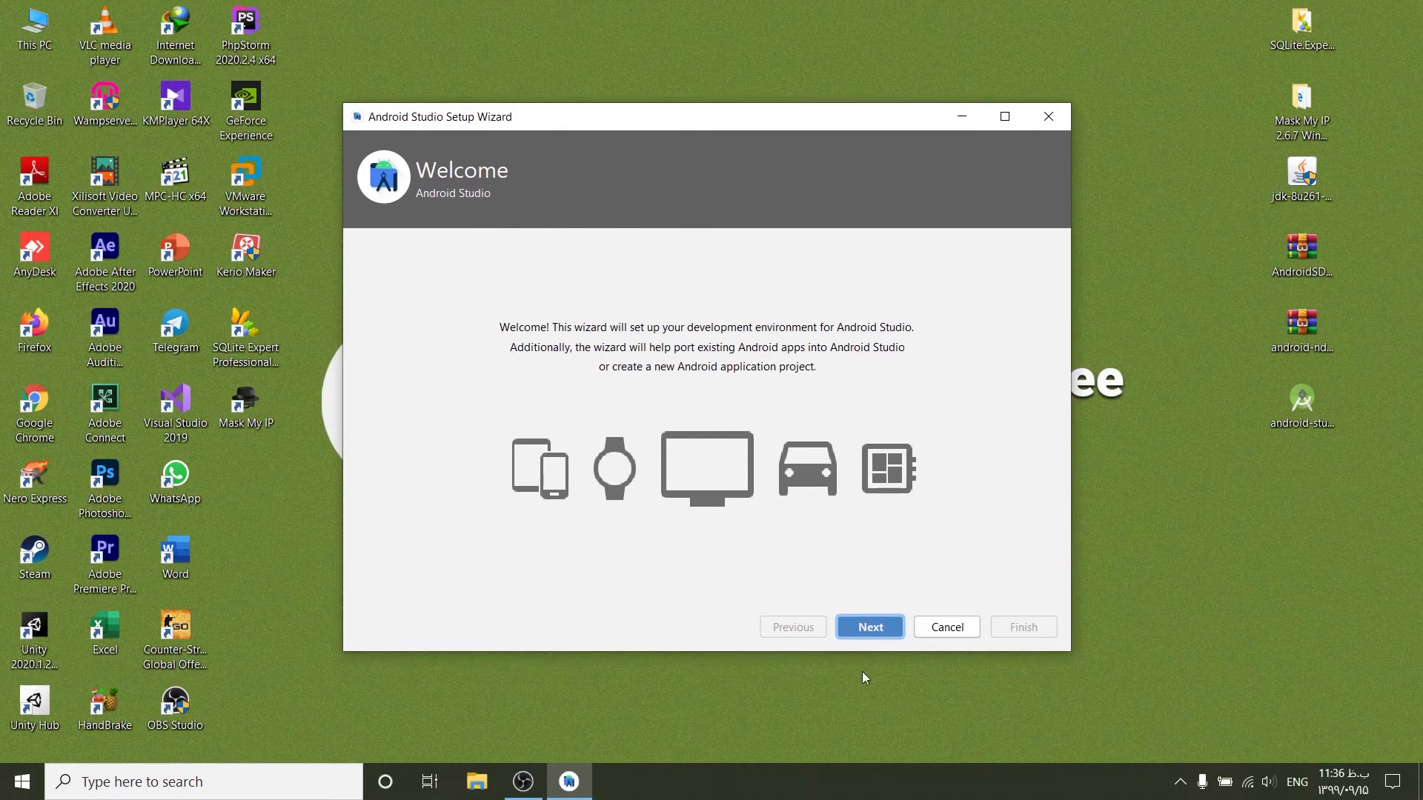
click(869, 629)
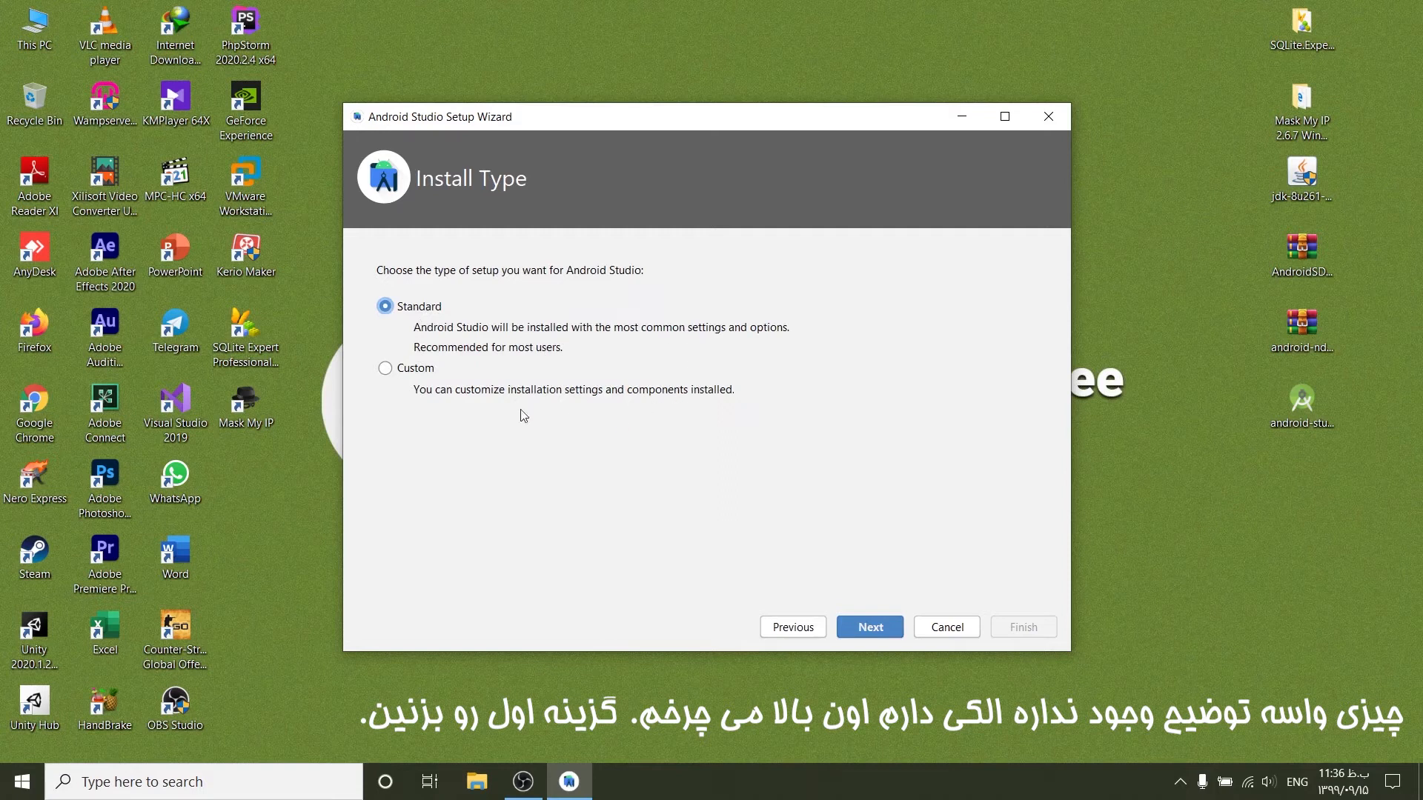
click(399, 370)
click(405, 312)
click(864, 631)
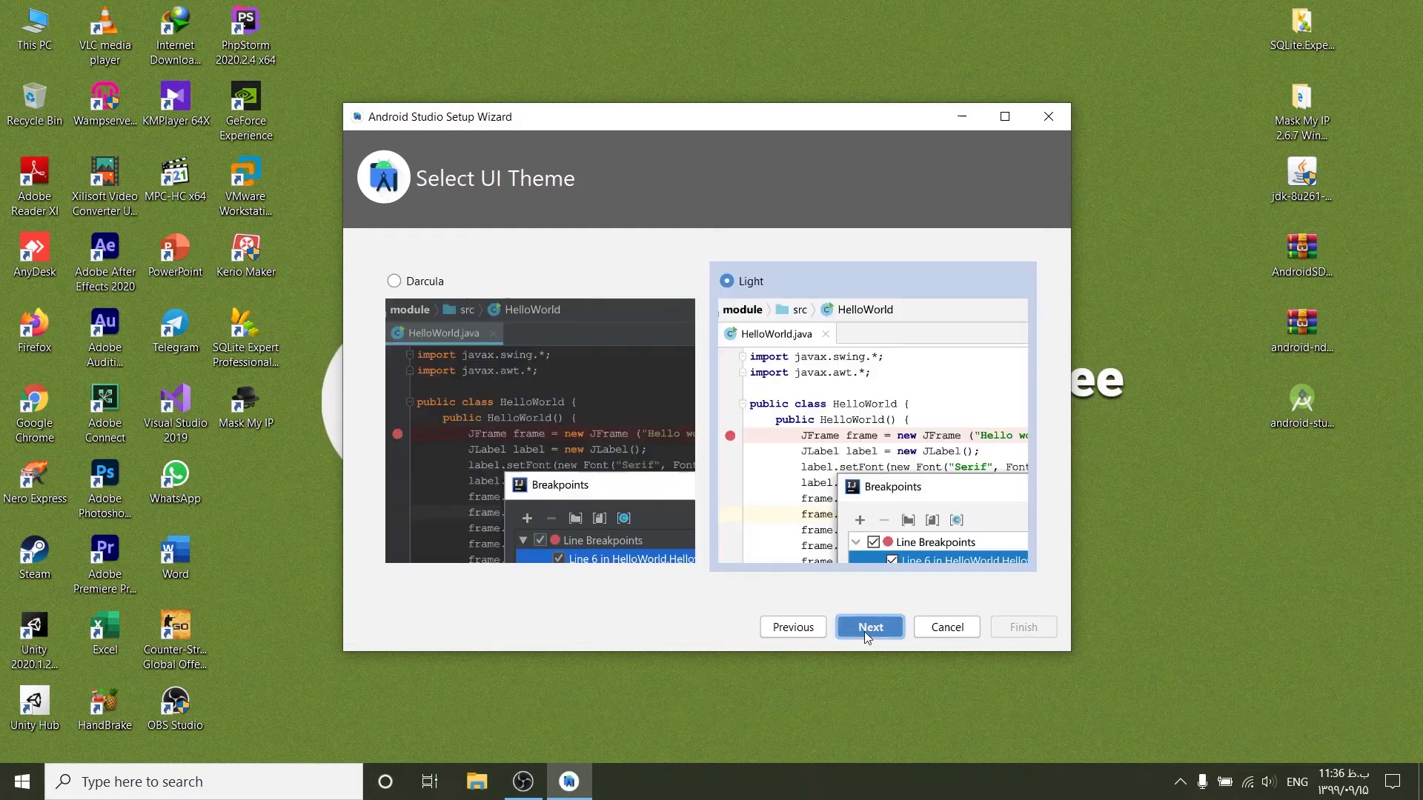
Compare the Darcula and Light UI themes, then continue with Darcula.
click(394, 282)
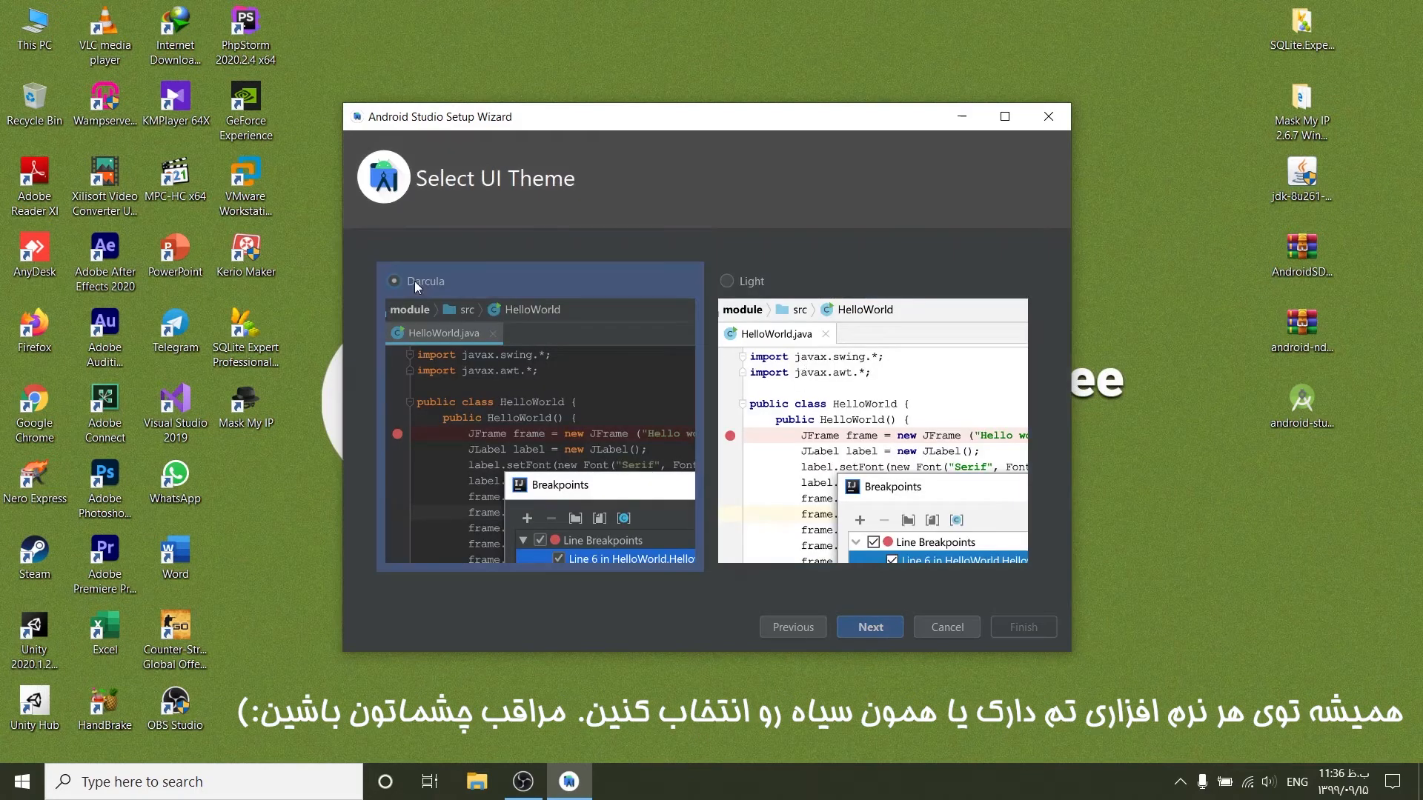
click(759, 282)
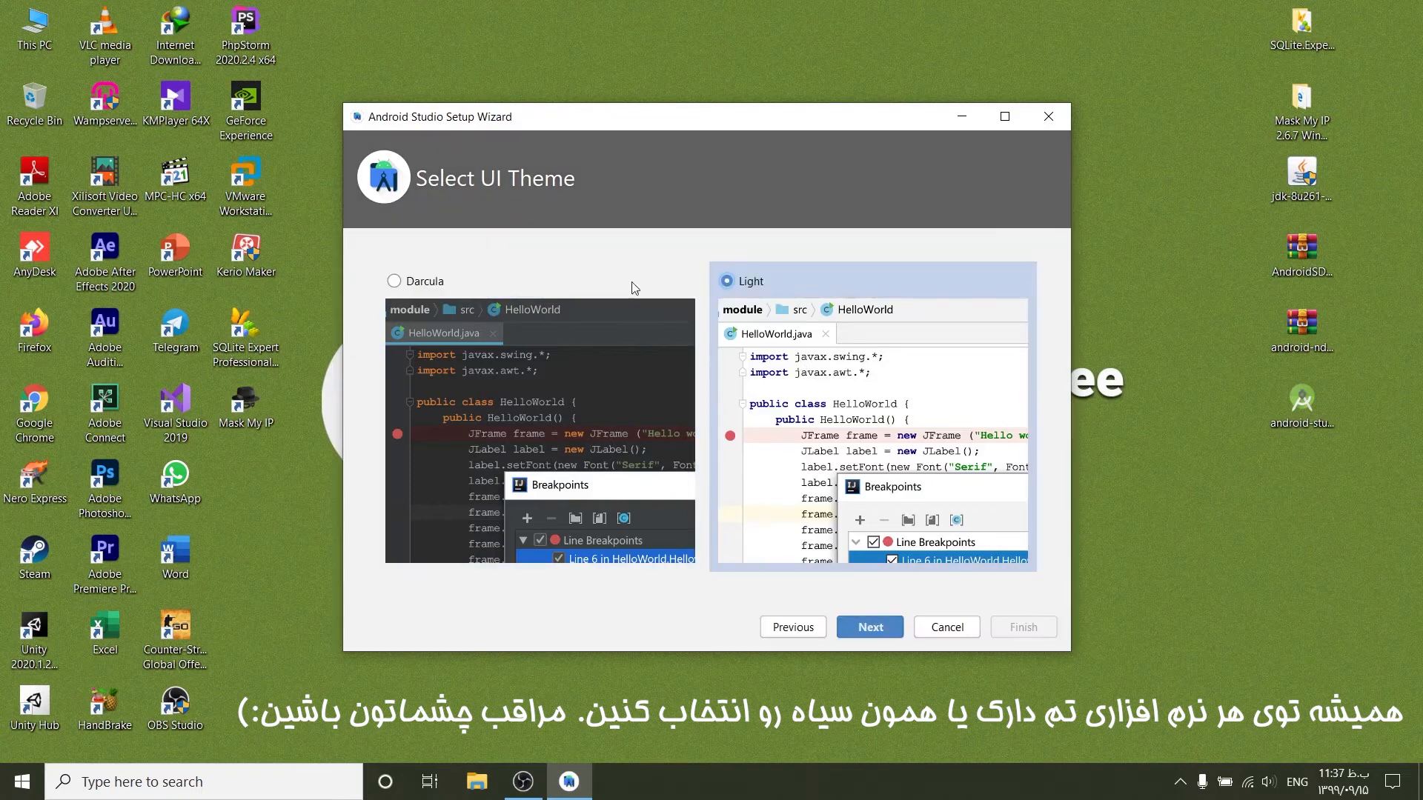
click(404, 282)
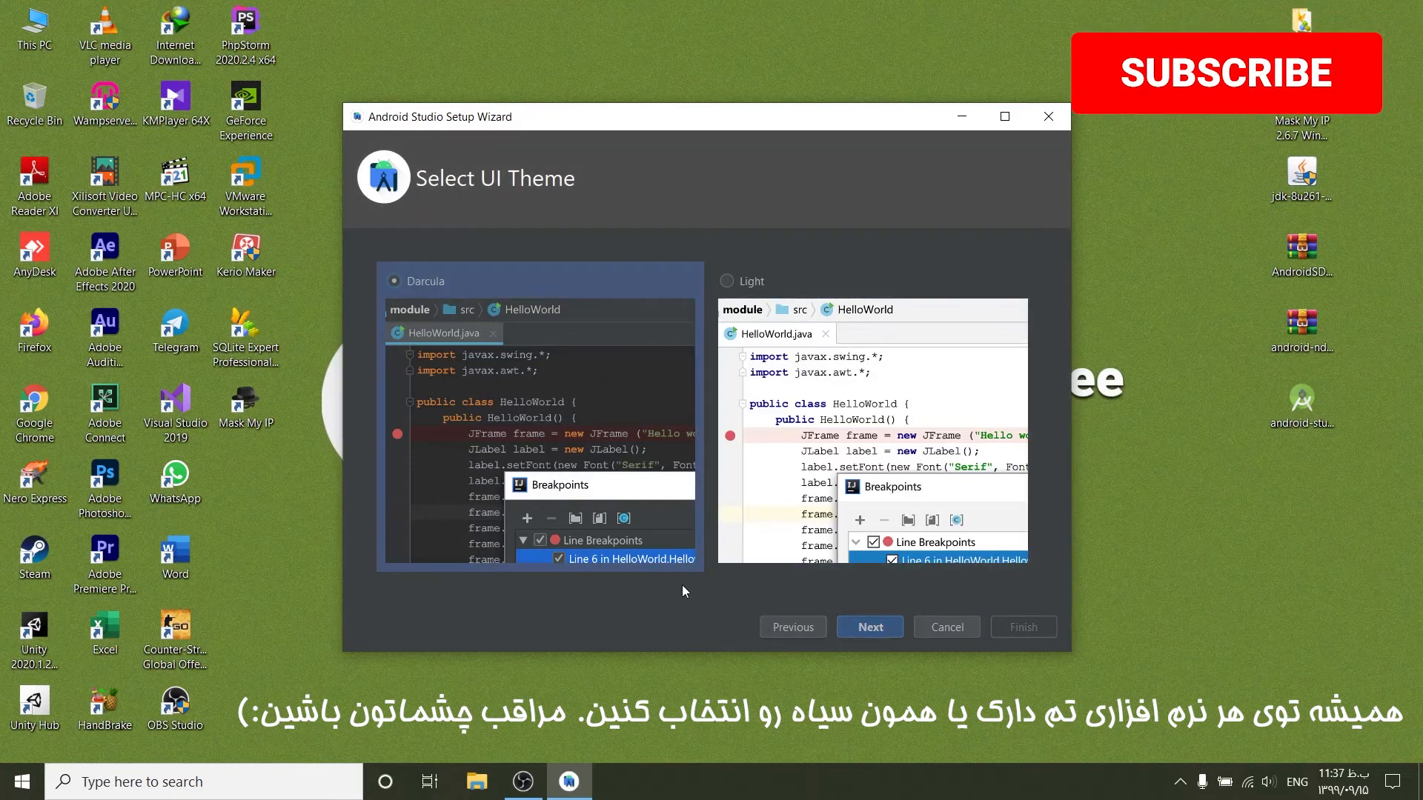
click(872, 626)
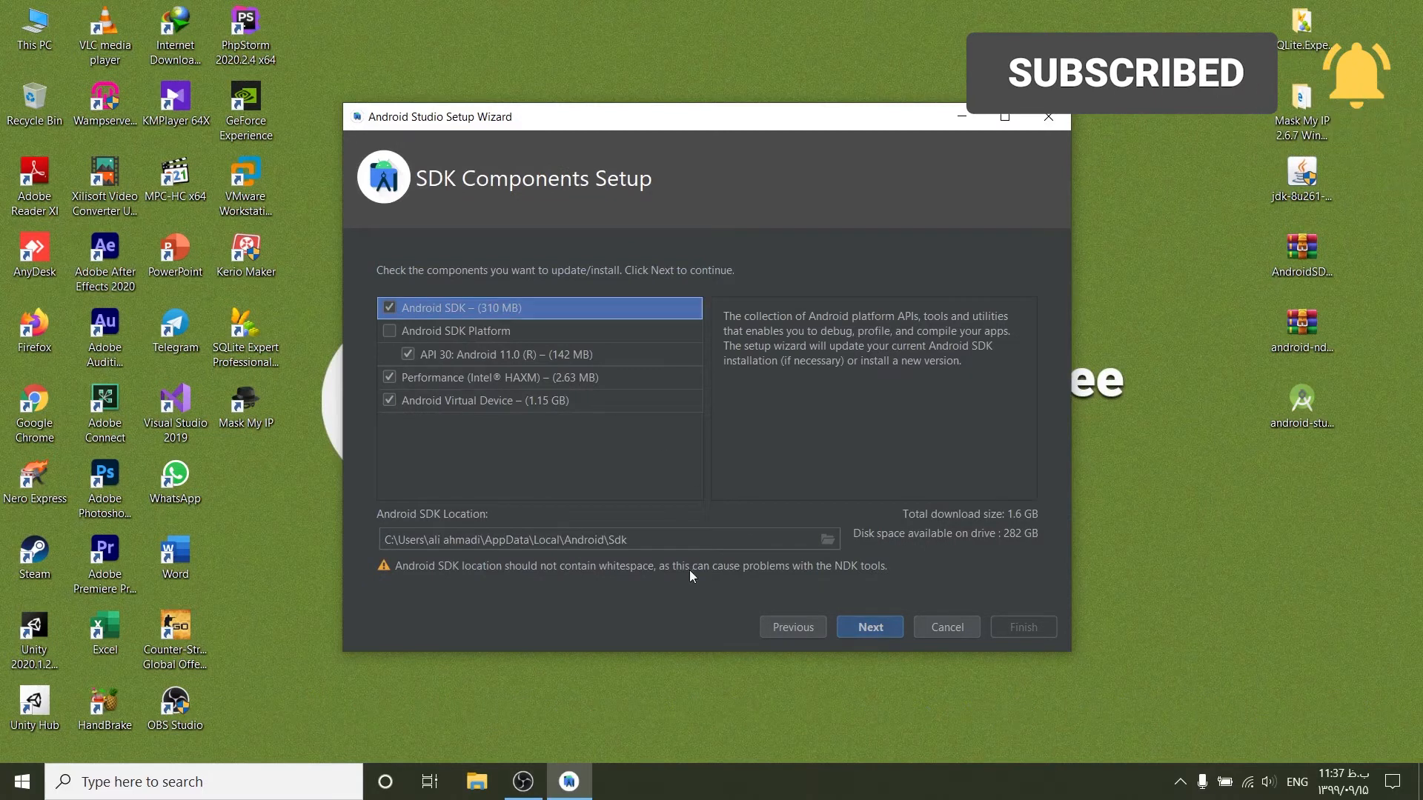
Set the Android SDK location to C:\Projects\SDK and continue to the summary of the installation settings.
click(828, 540)
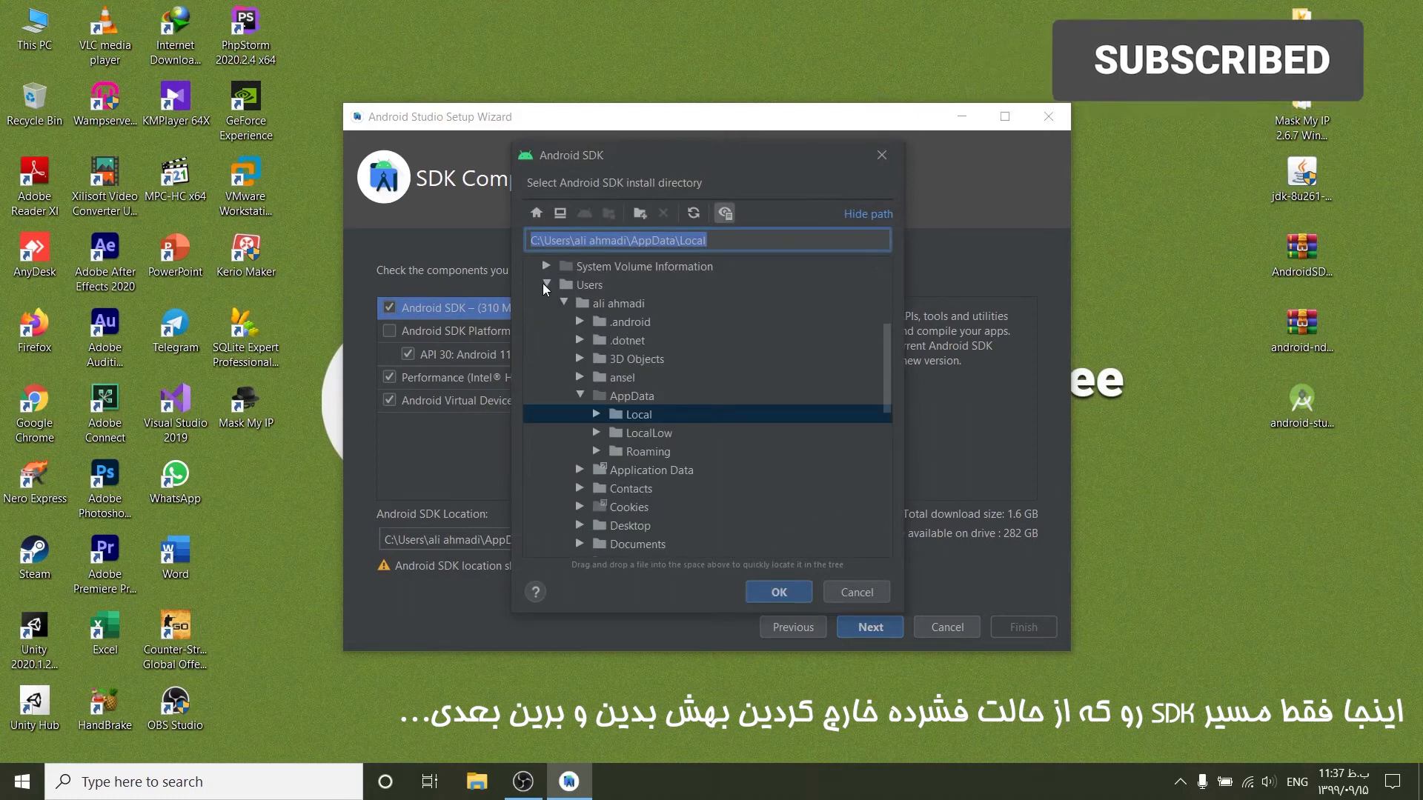
click(543, 283)
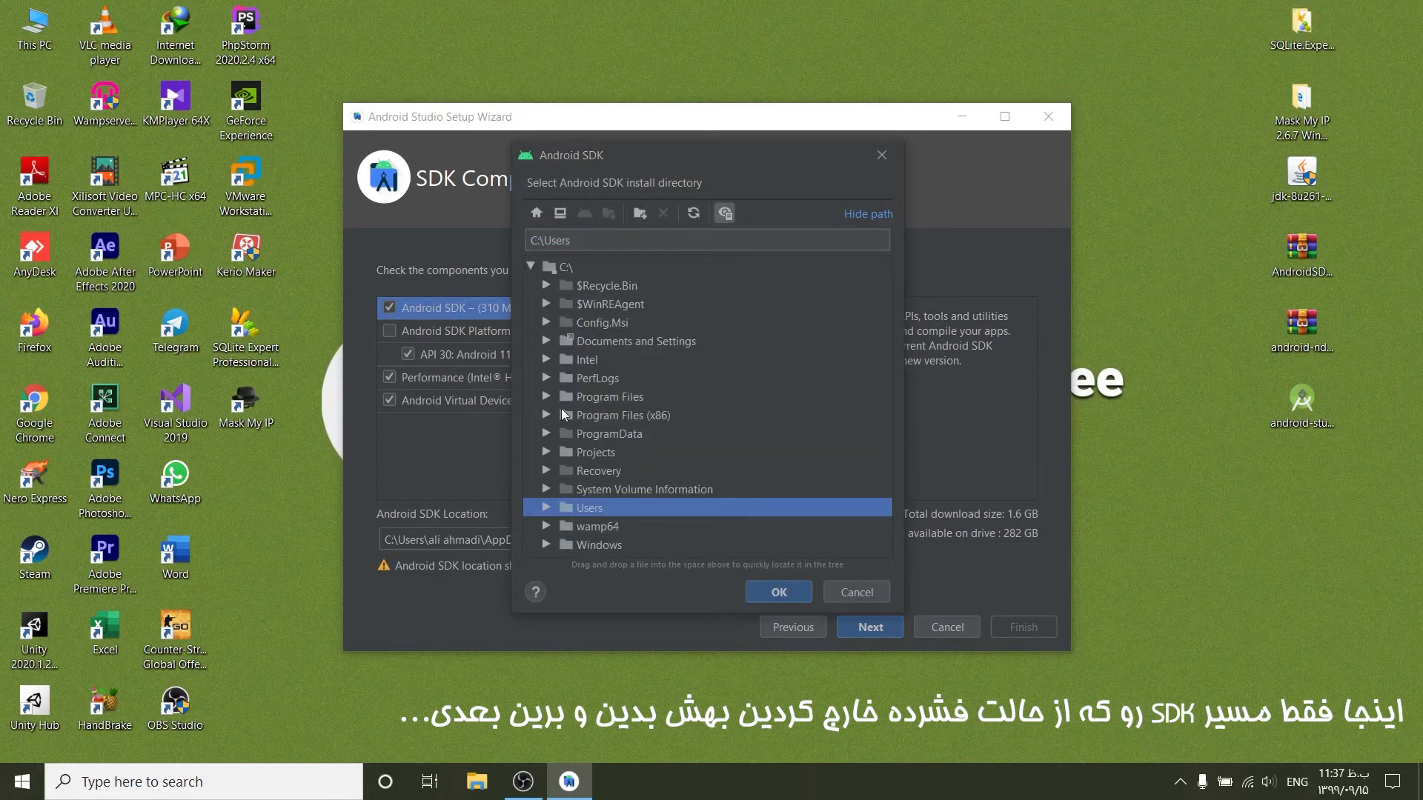
click(547, 452)
scroll(589, 510, down, 2)
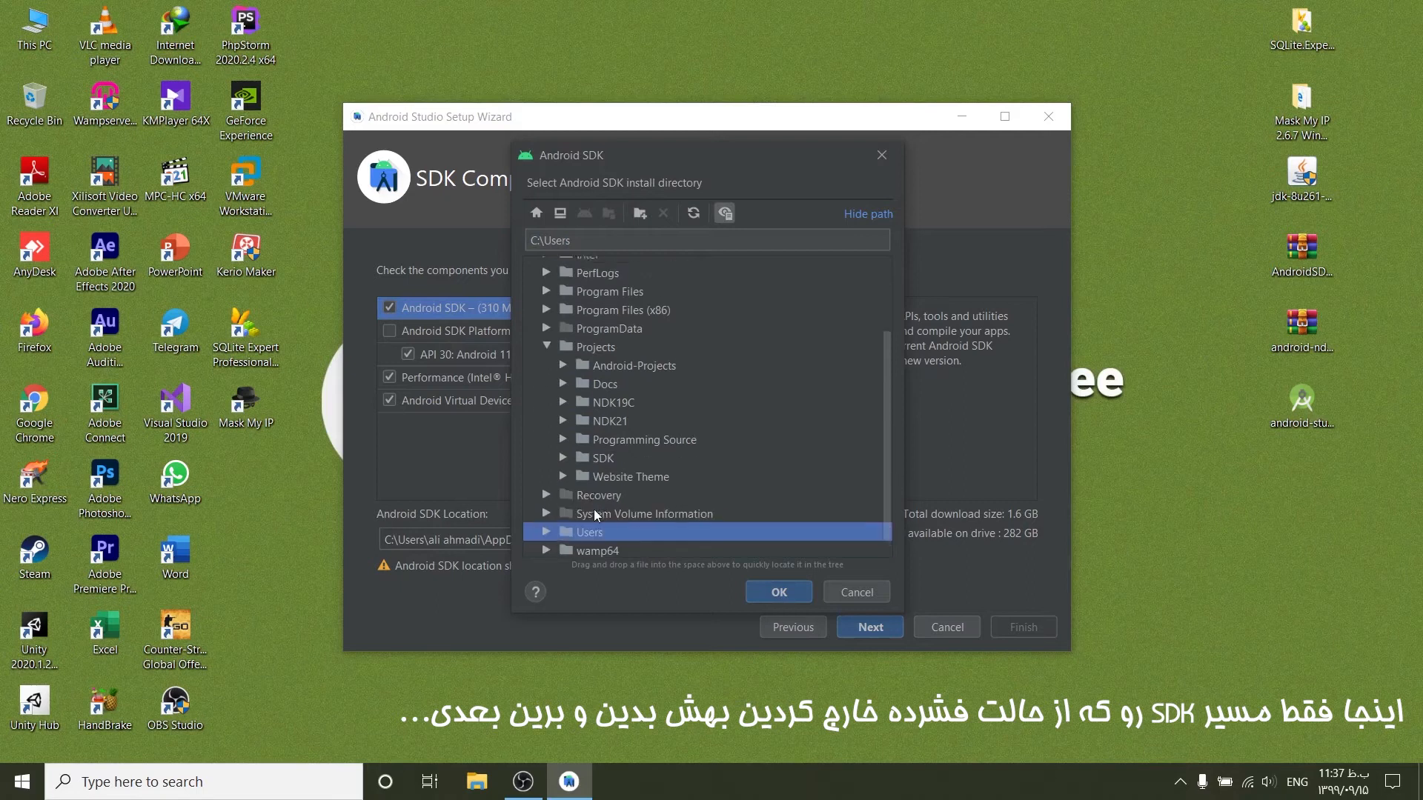
click(564, 450)
click(590, 455)
click(779, 592)
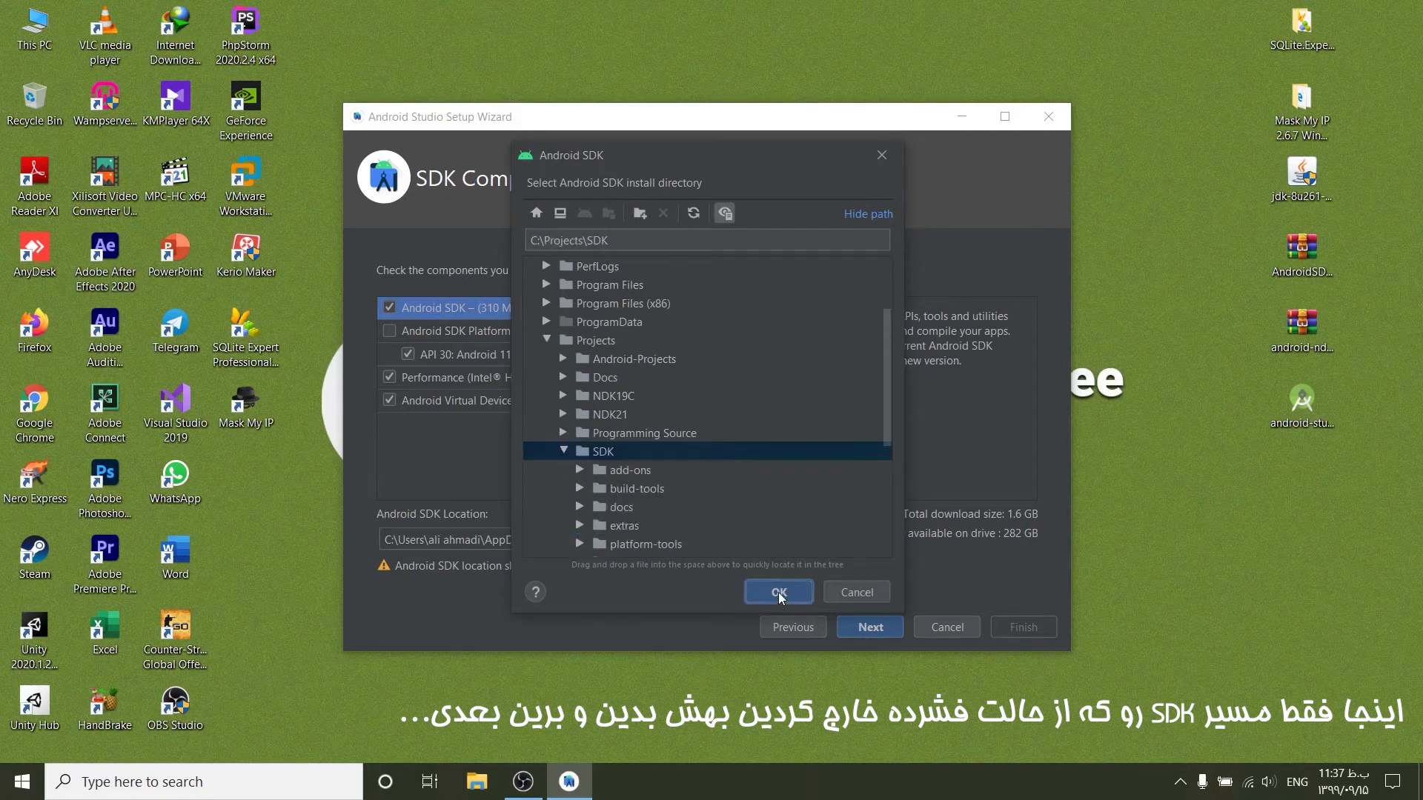
click(872, 627)
scroll(587, 450, up, 3)
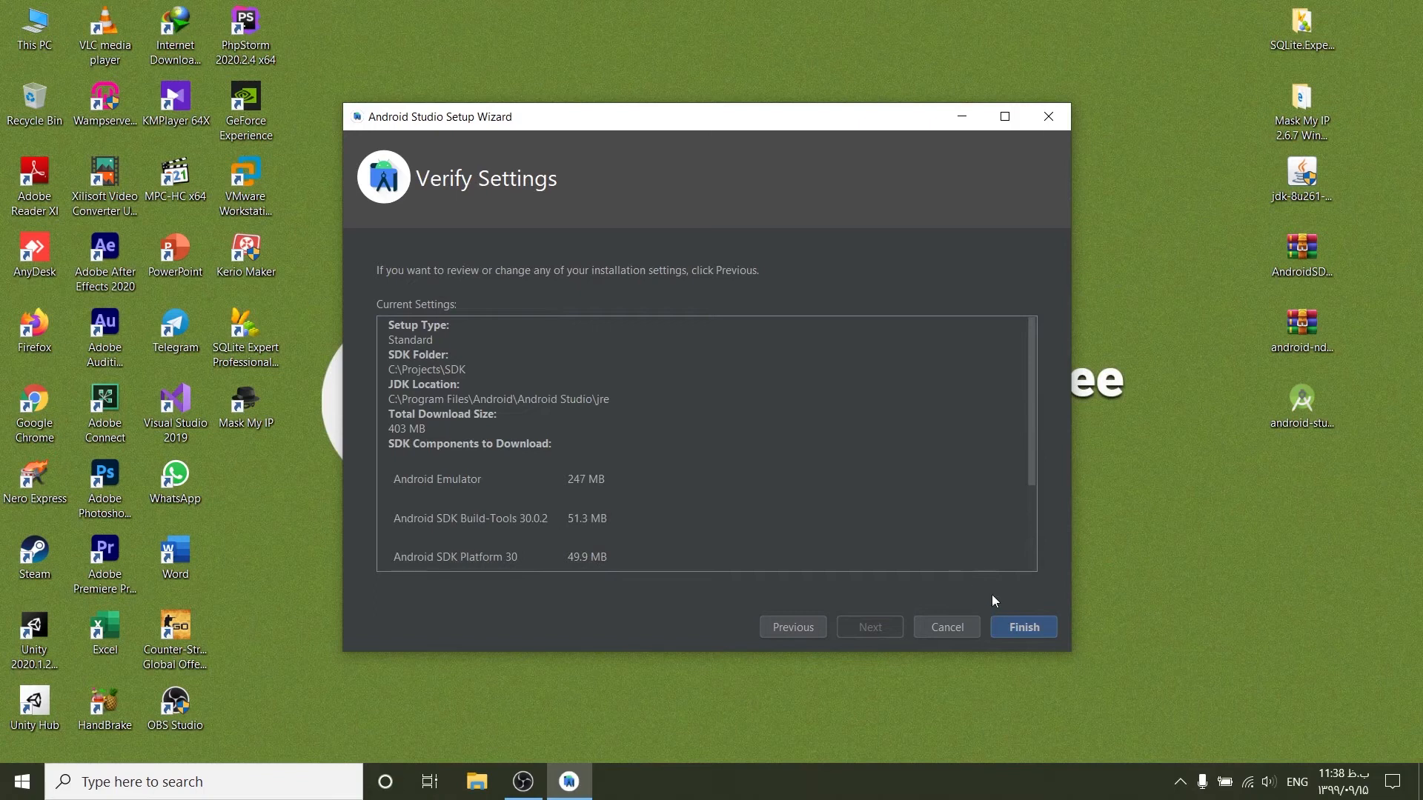
Review the installation settings, start the component download with its details shown, cancel it, and finish the Setup Wizard.
scroll(468, 464, down, 3)
scroll(469, 470, up, 3)
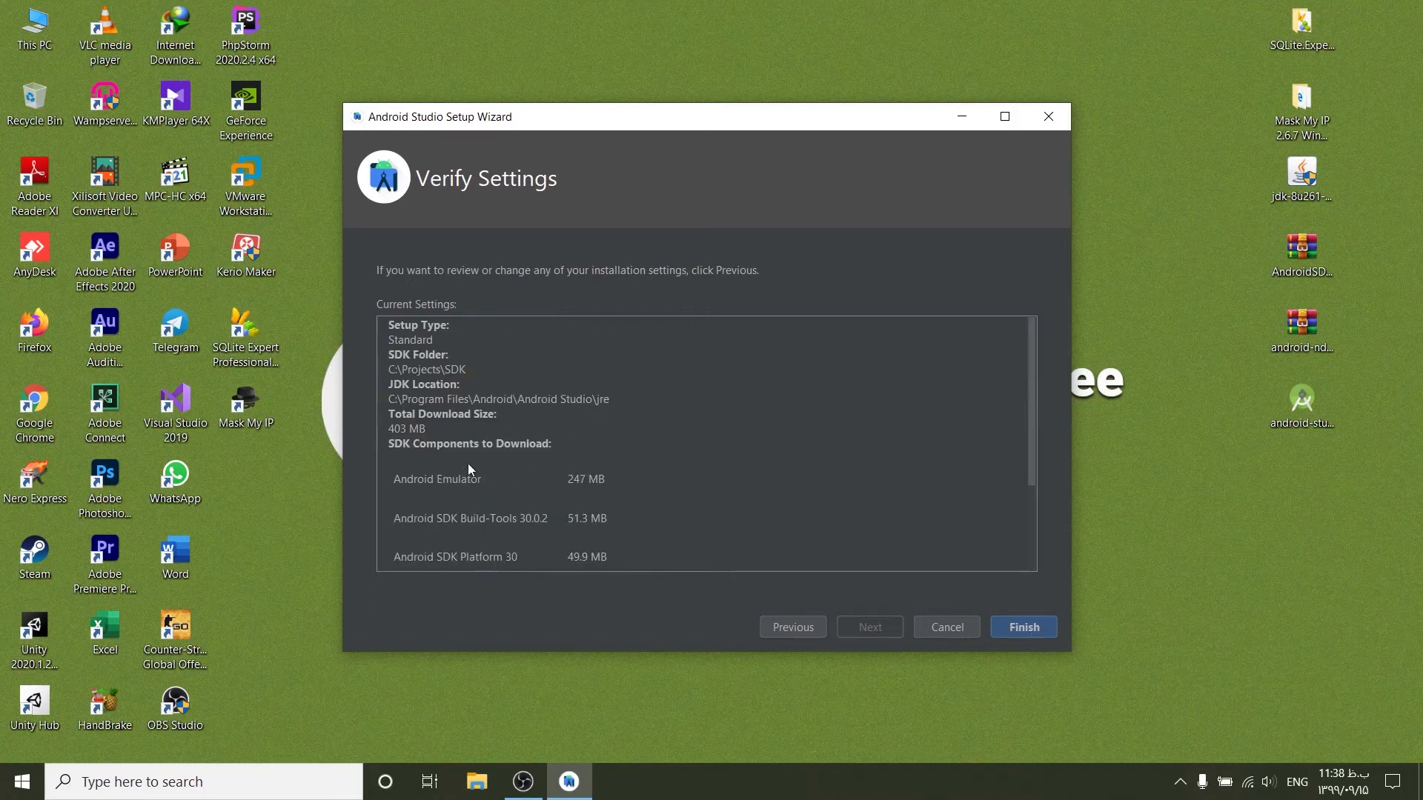
click(1017, 636)
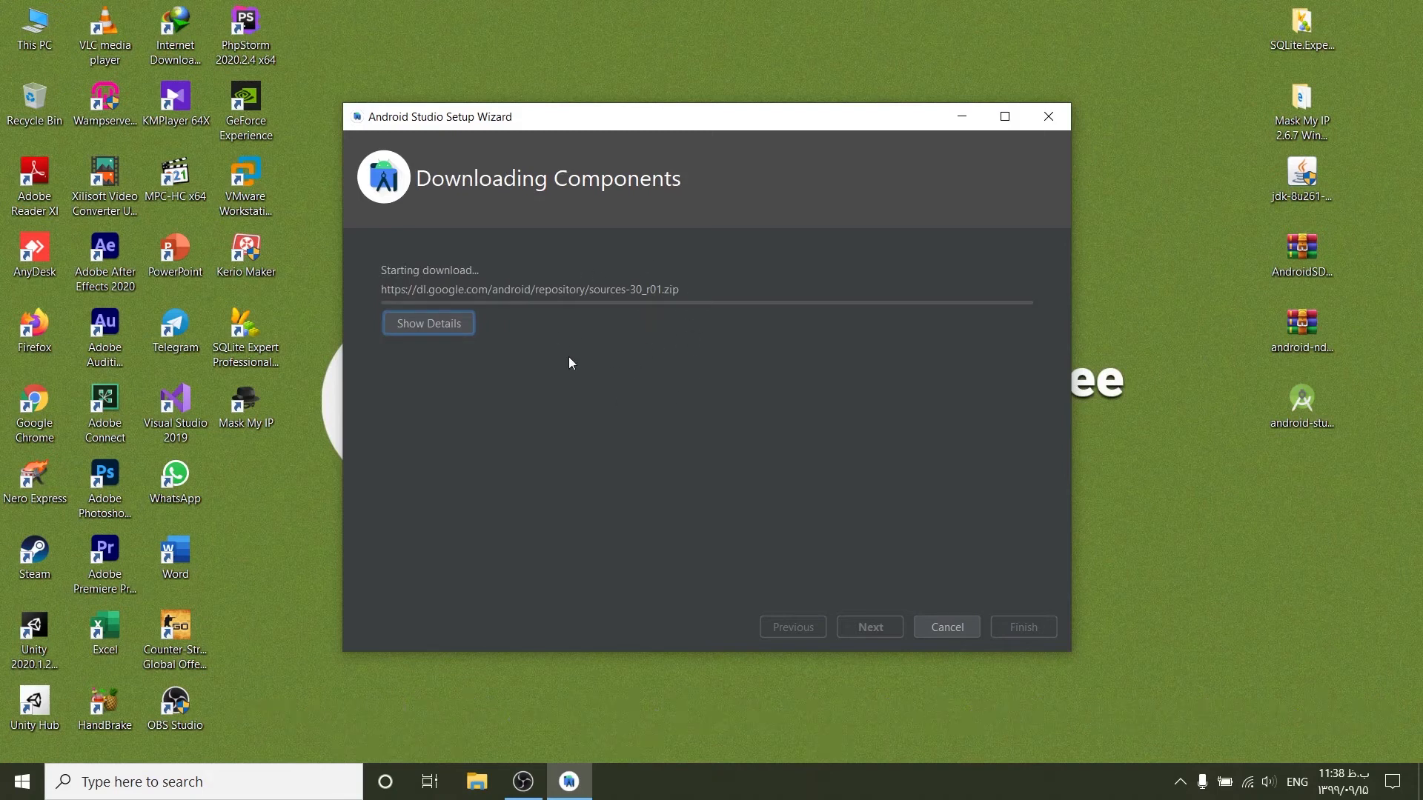
click(439, 324)
click(943, 627)
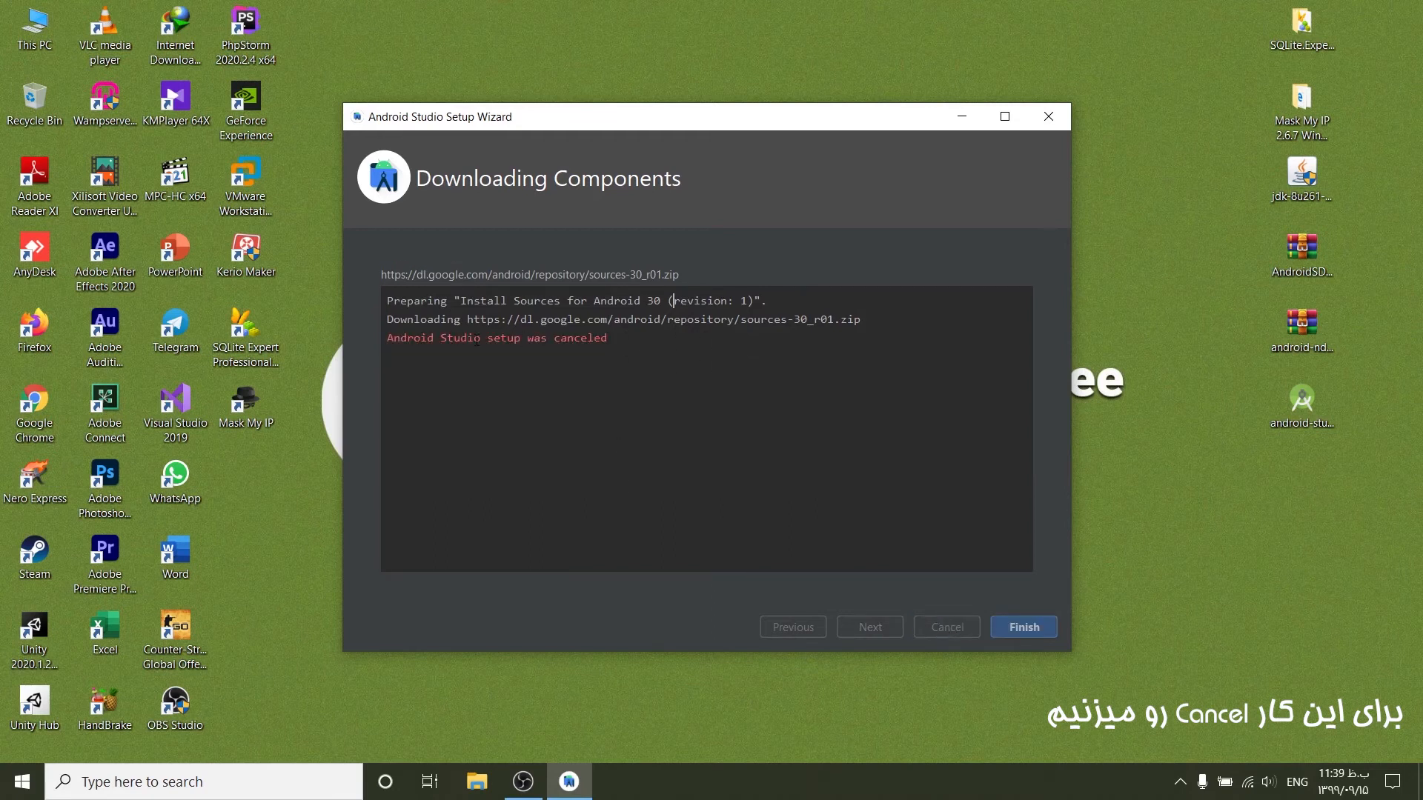
click(1009, 632)
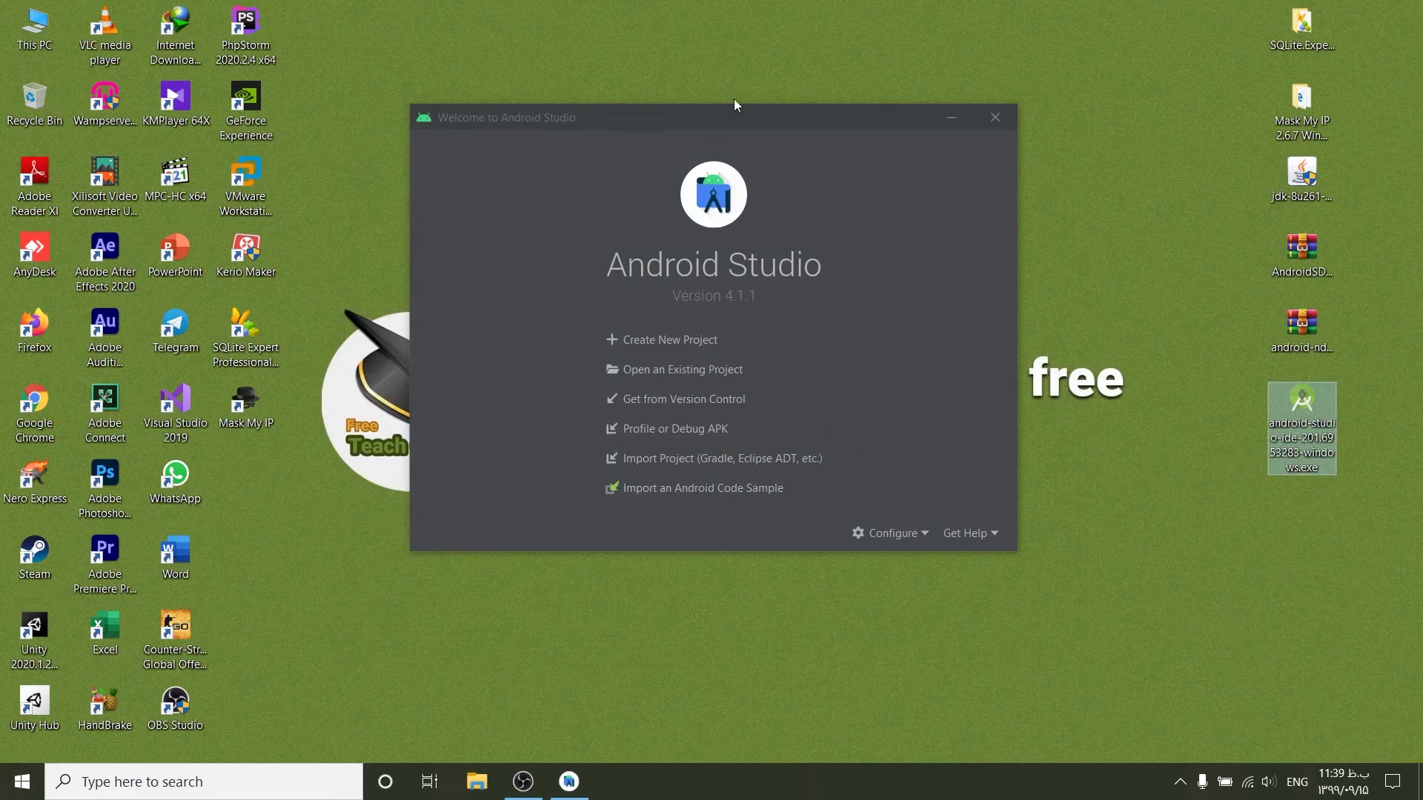
In the Default Project Structure, set the Android SDK location to C:\Projects\SDK.
mouse_move(710, 121)
mouse_down()
mouse_move(661, 127)
mouse_move(695, 144)
mouse_up()
click(897, 555)
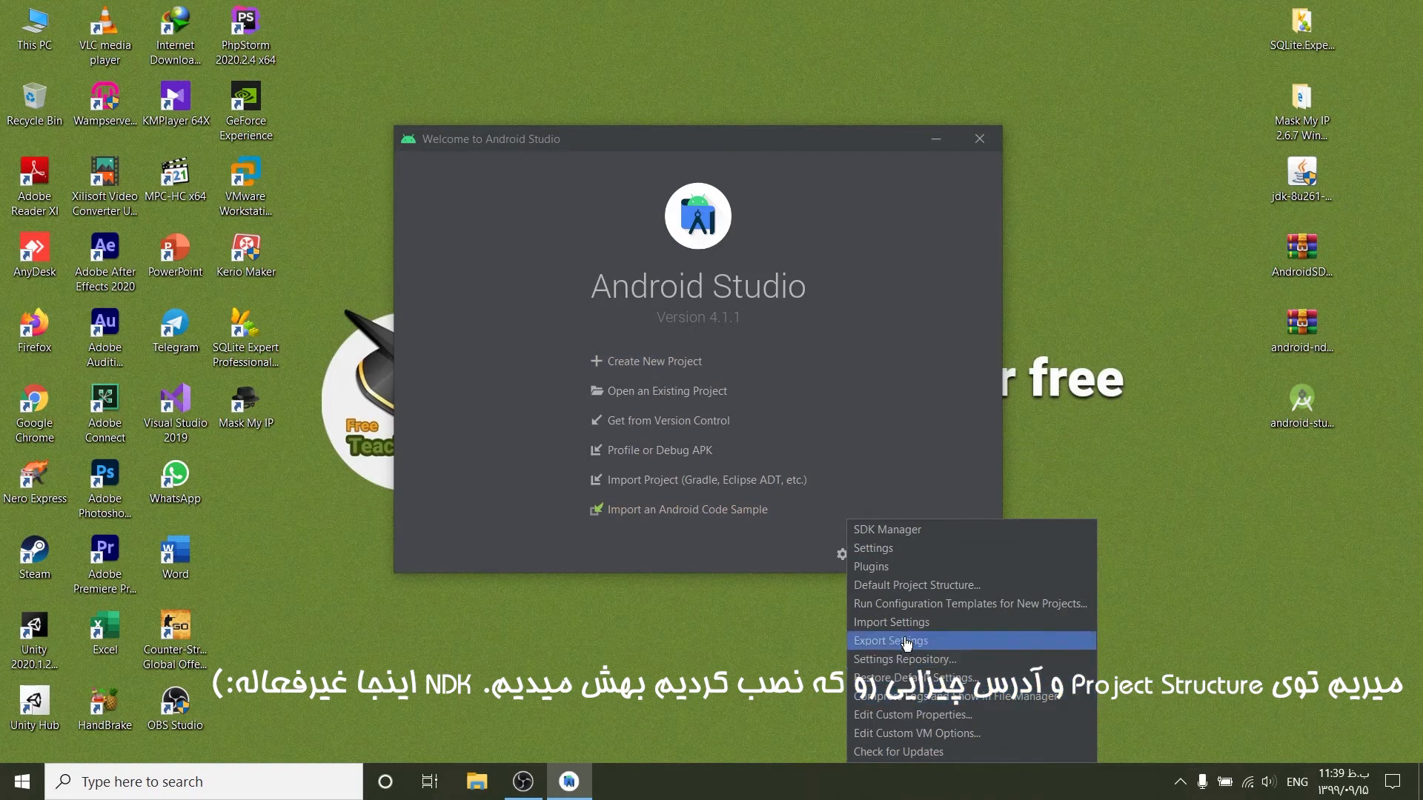
click(882, 589)
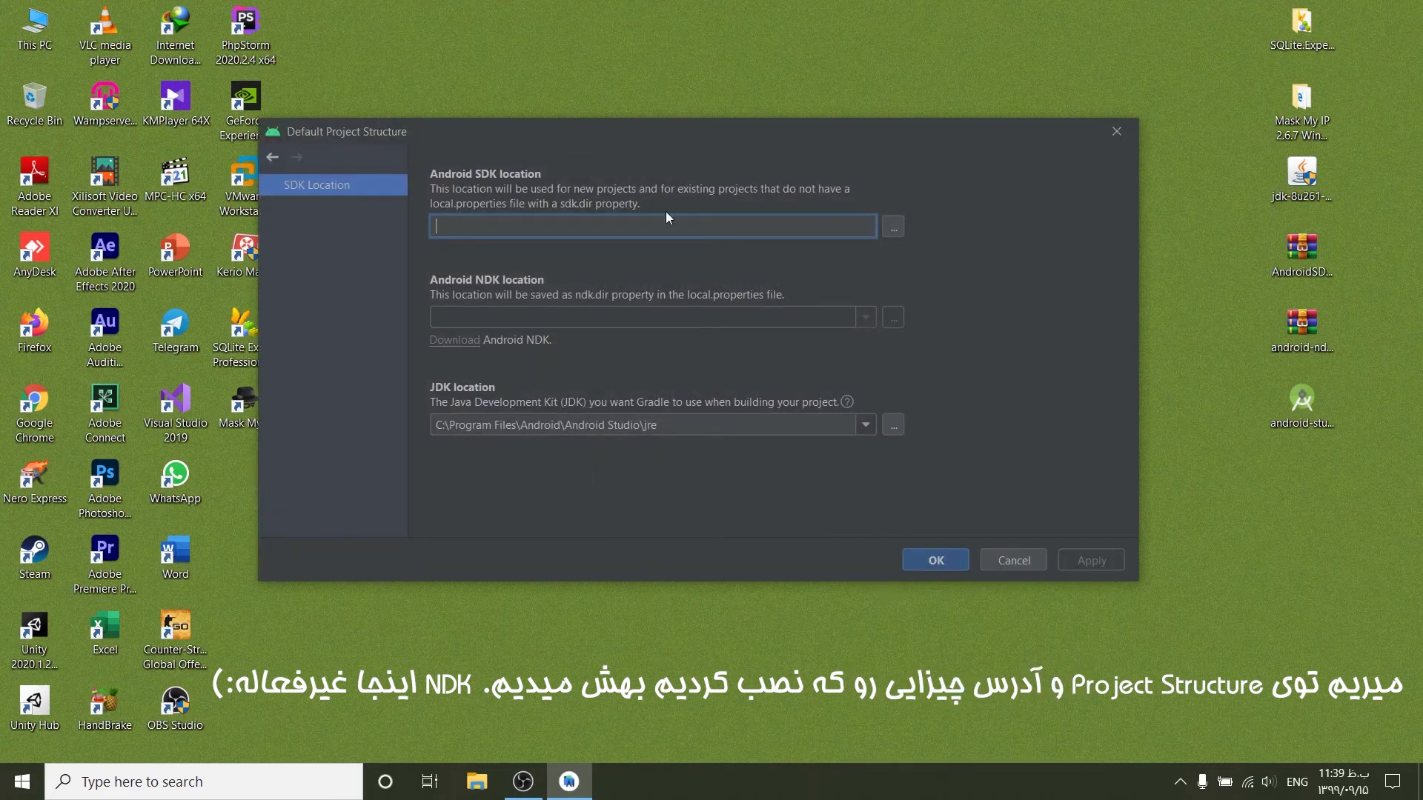
click(893, 229)
double_click(582, 449)
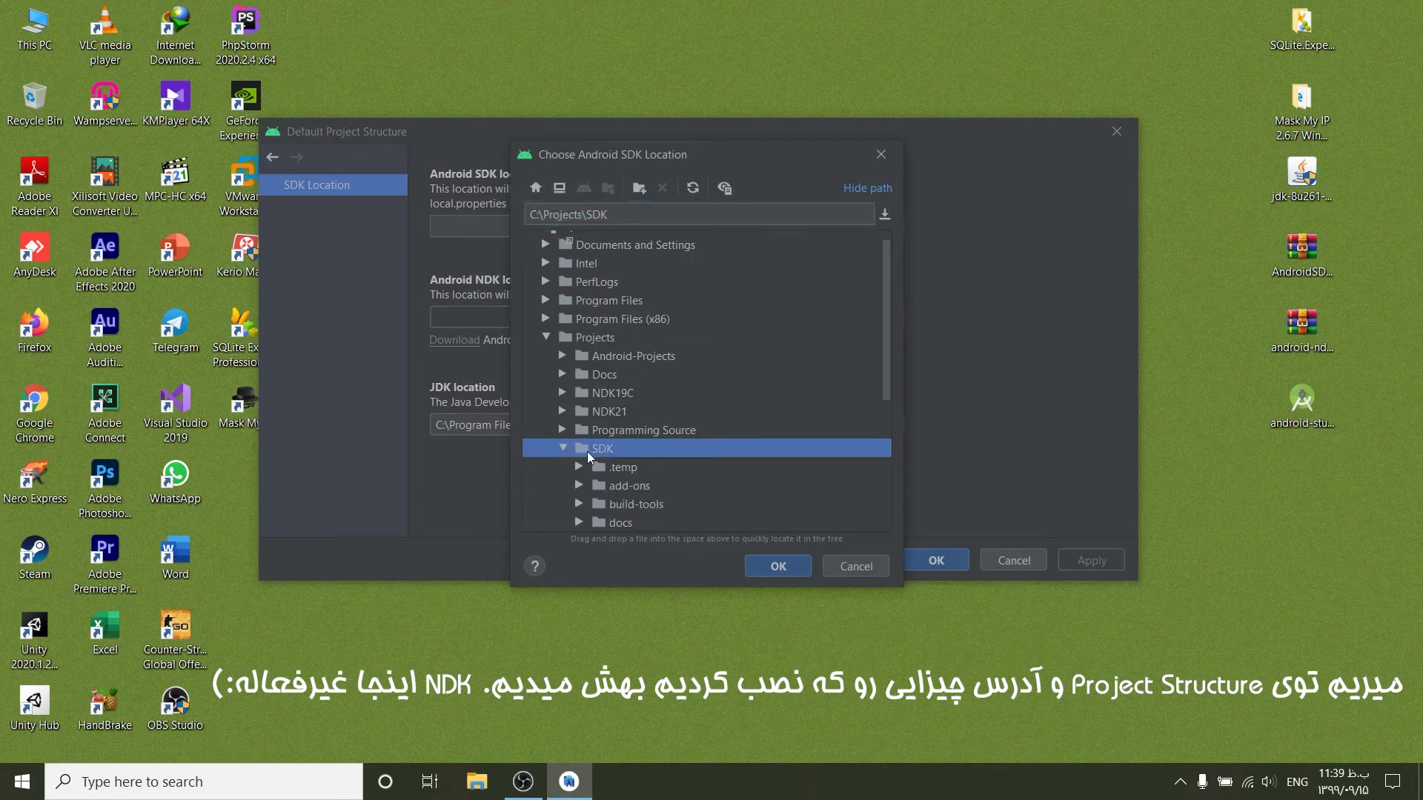
click(771, 565)
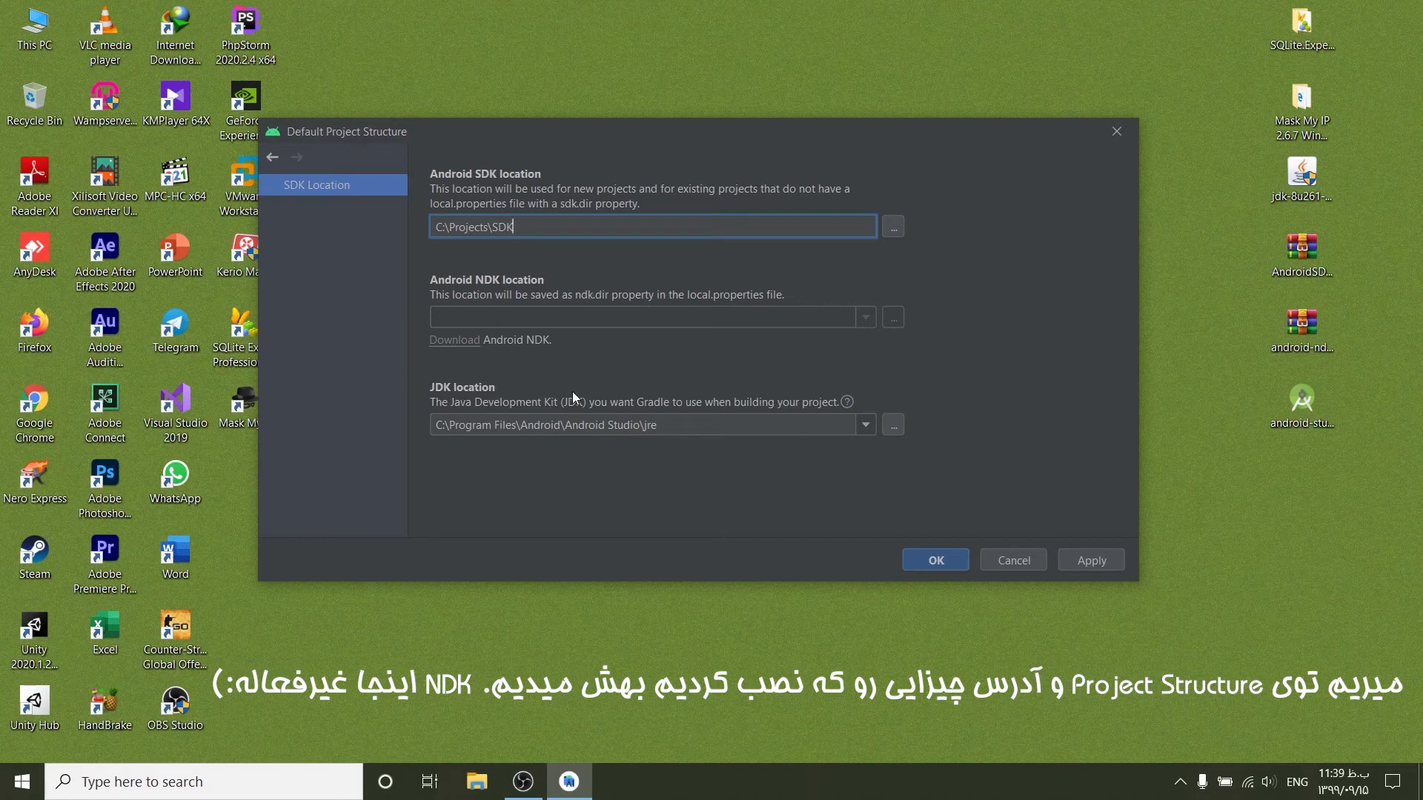
Set the JDK location to C:\Program Files\Java\jdk1.8.0_261 and accept the default project structure.
click(892, 425)
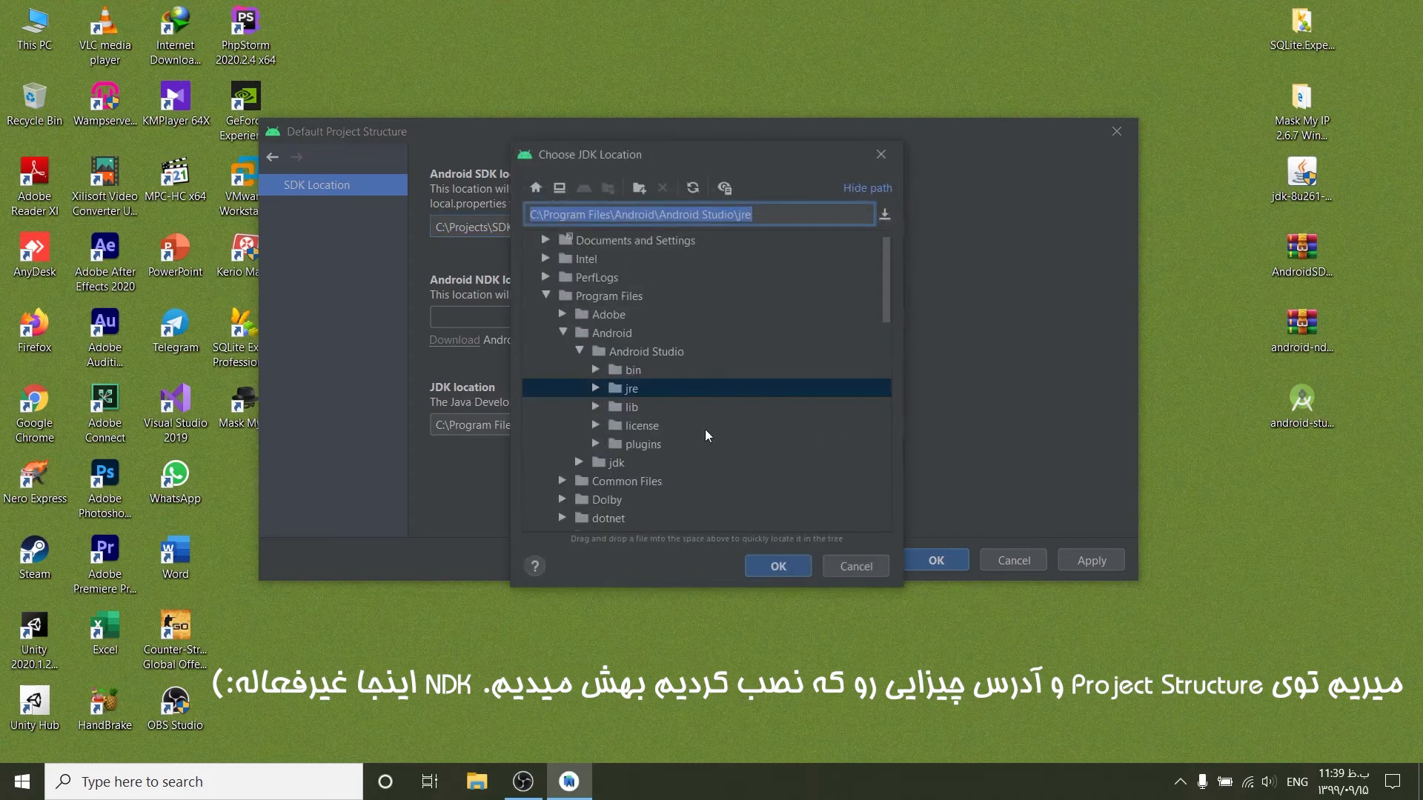
click(563, 333)
click(546, 296)
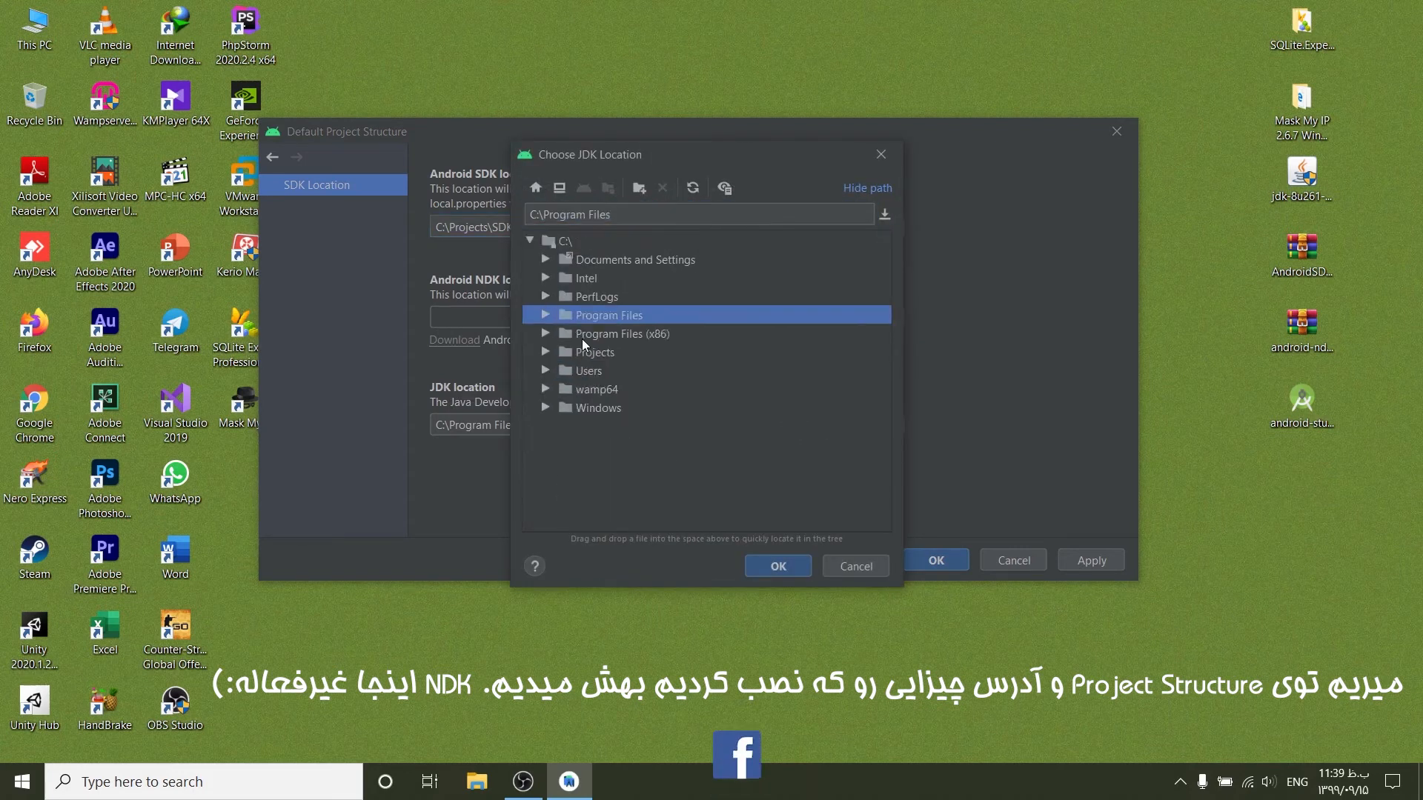
click(545, 314)
scroll(629, 430, down, 2)
scroll(629, 430, down, 1)
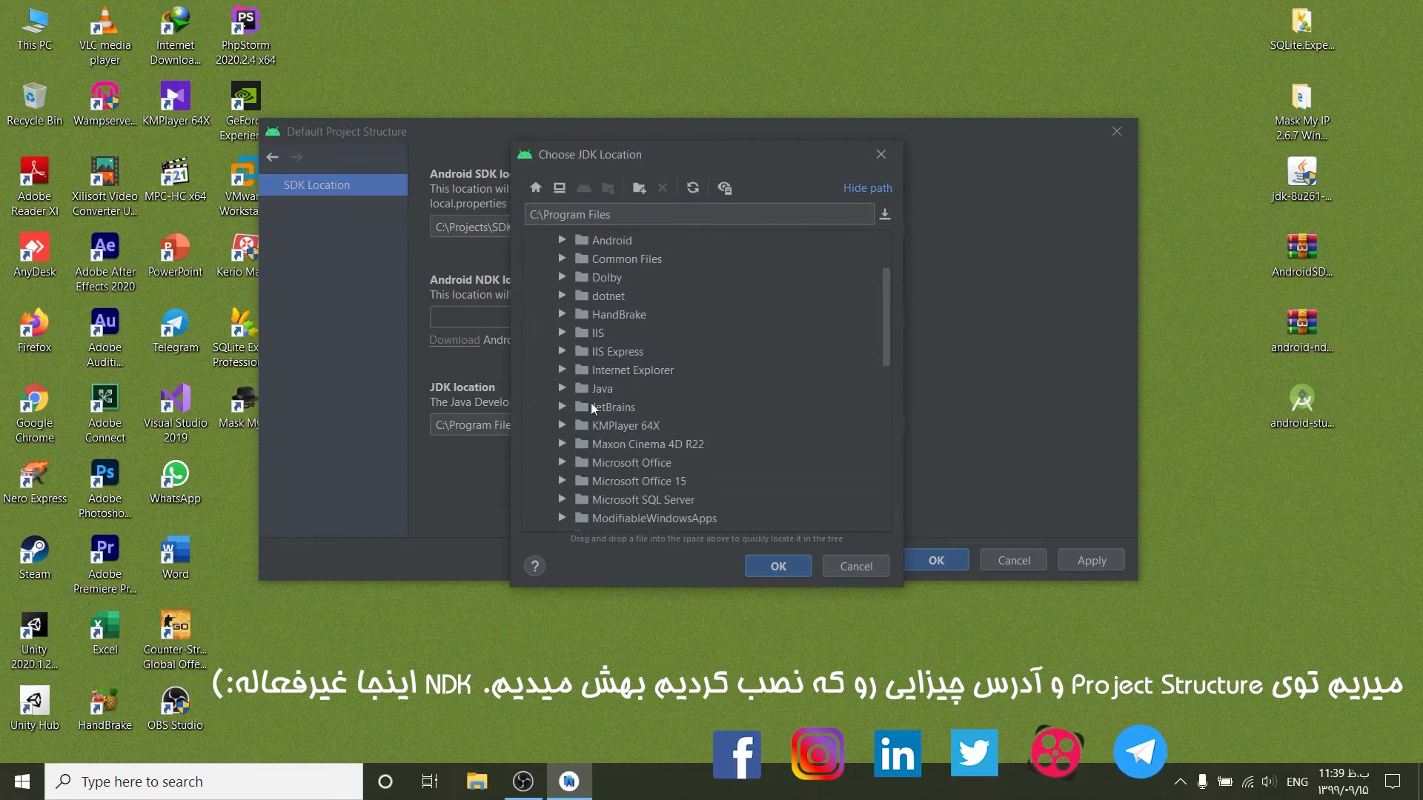
click(597, 388)
click(562, 388)
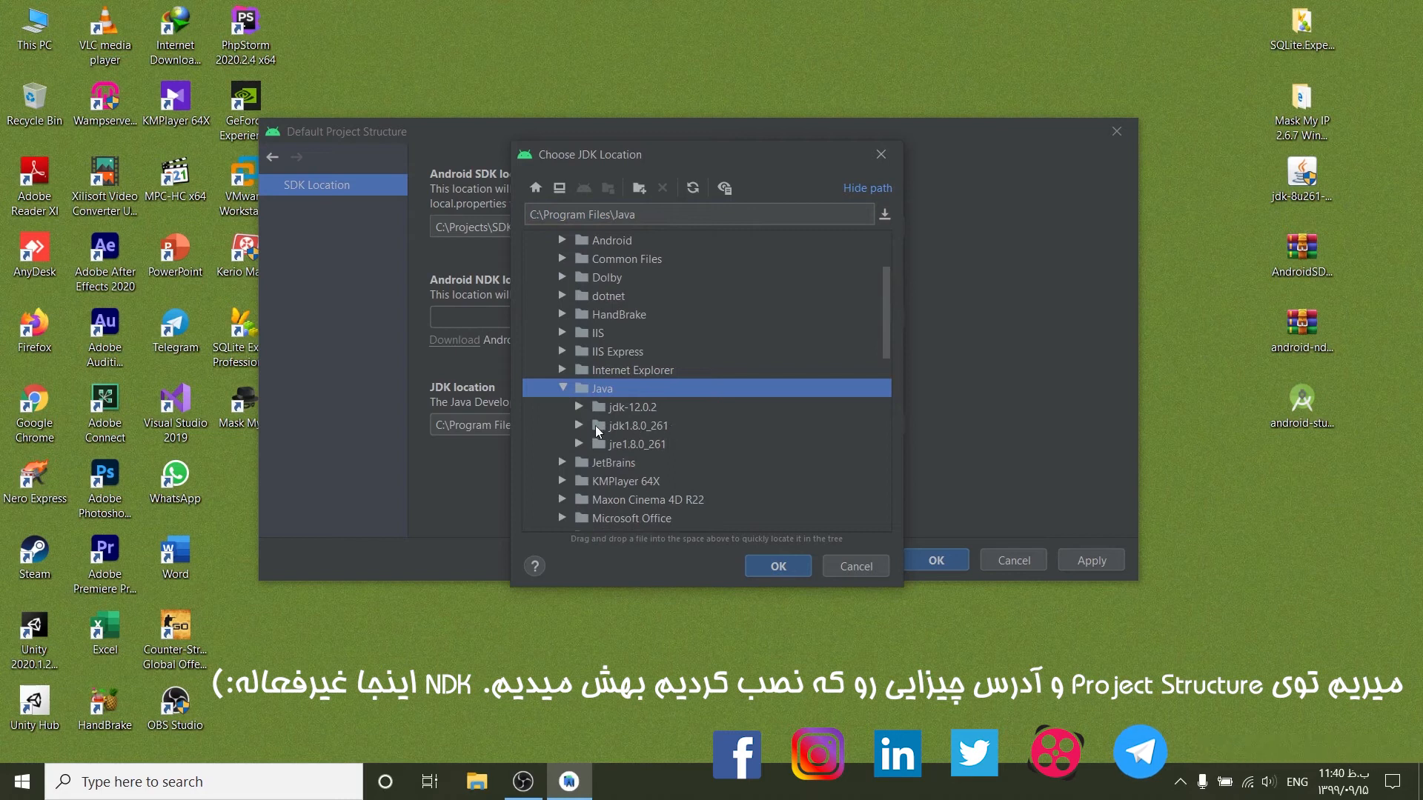
click(578, 426)
click(663, 428)
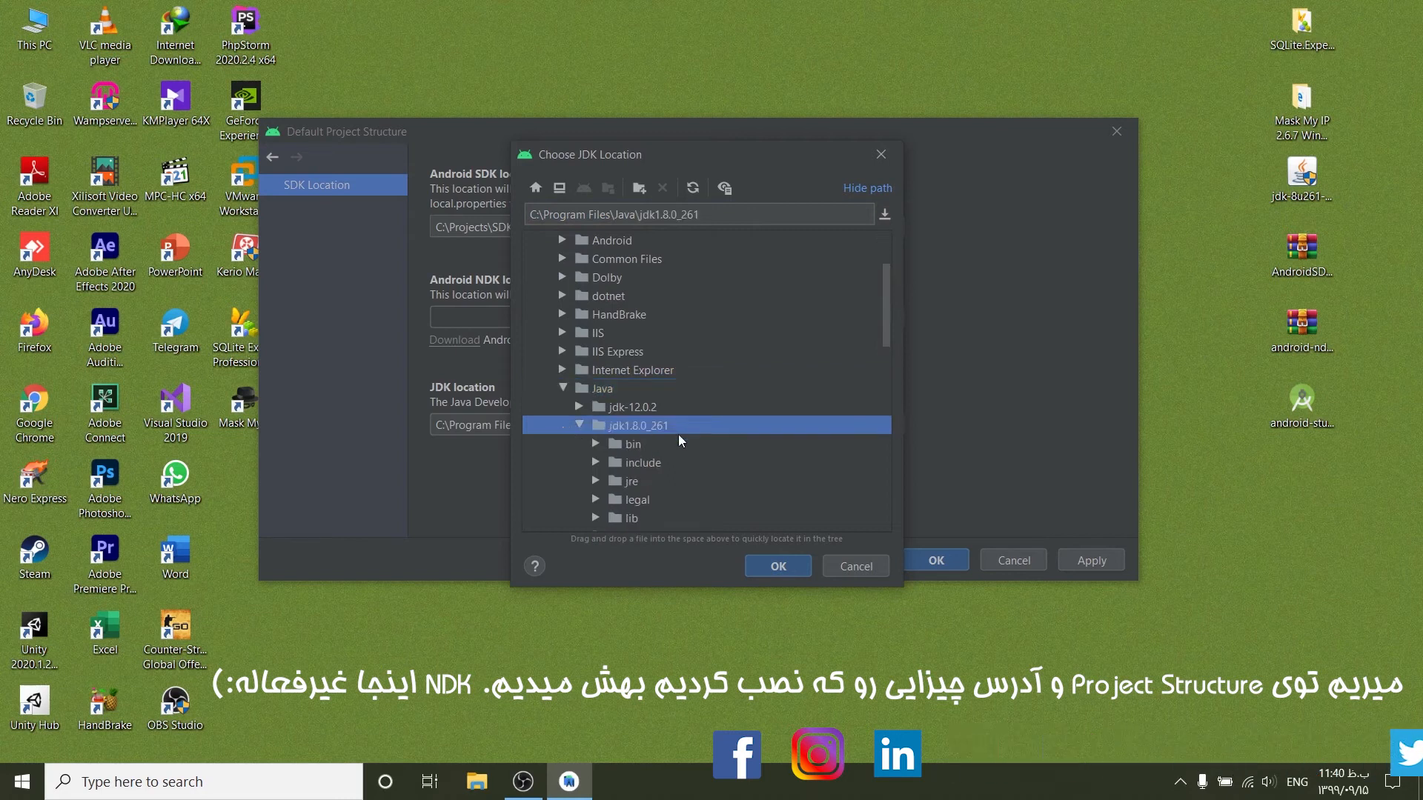
click(778, 571)
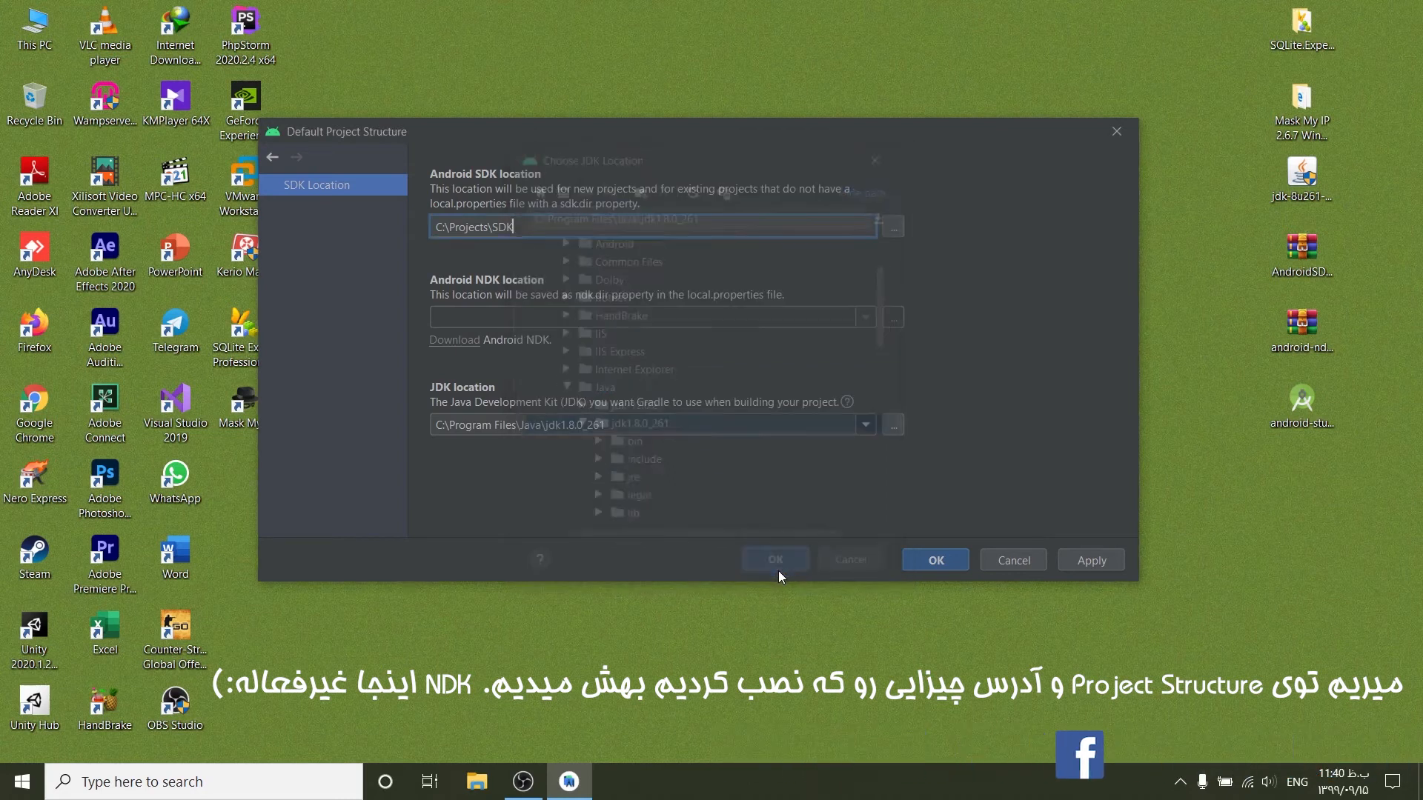
click(936, 561)
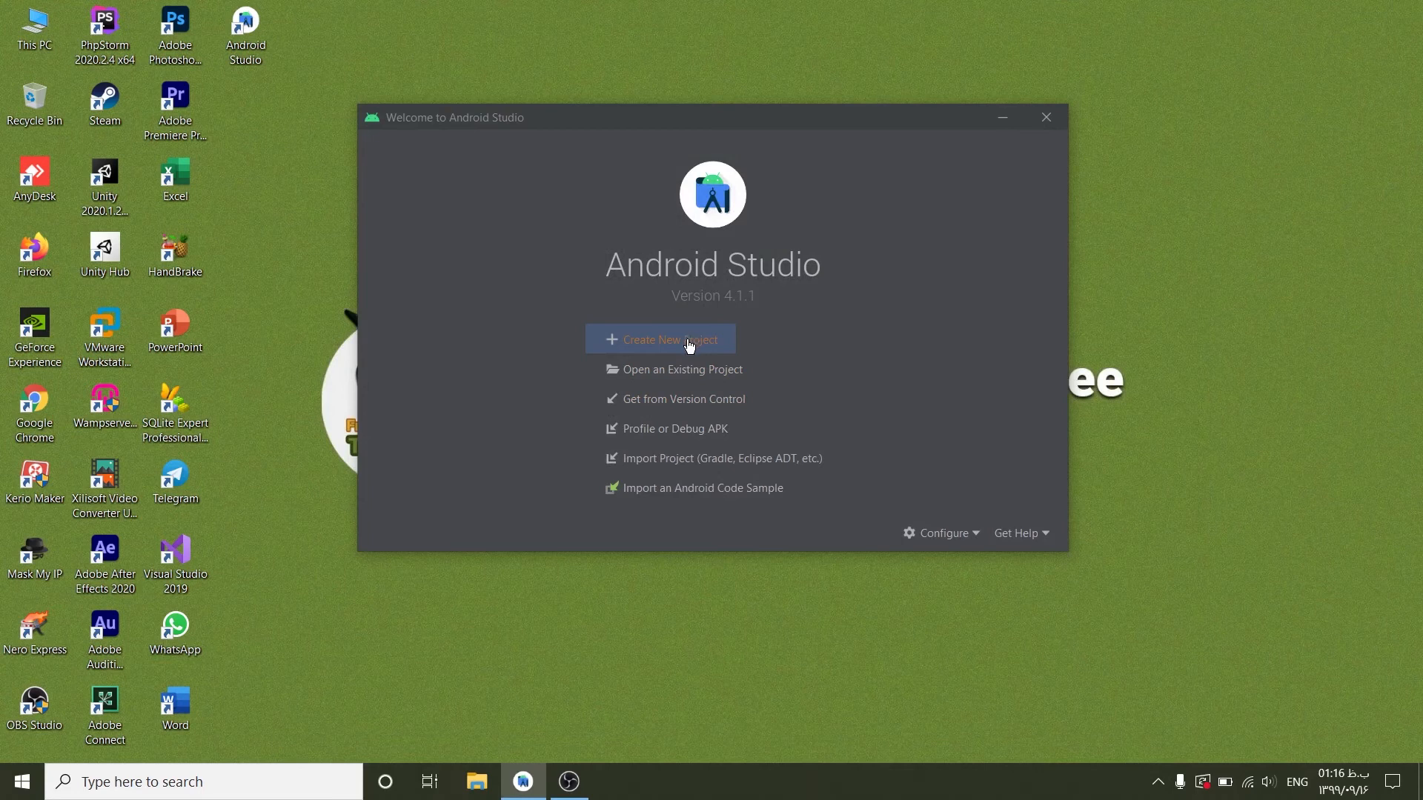
Switch to Kerio Maker, connect its VPN, and close its window.
click(44, 478)
double_click(45, 478)
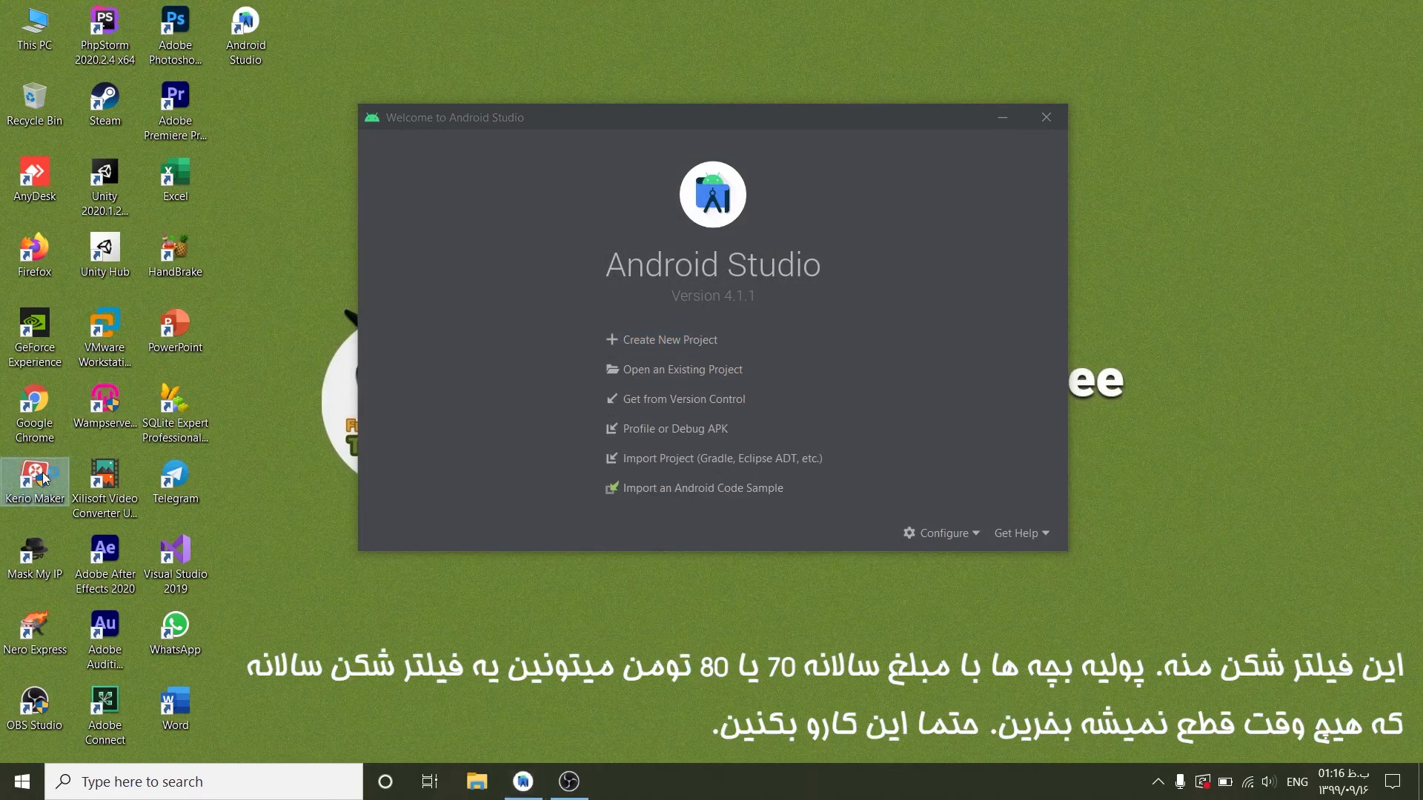
click(1254, 382)
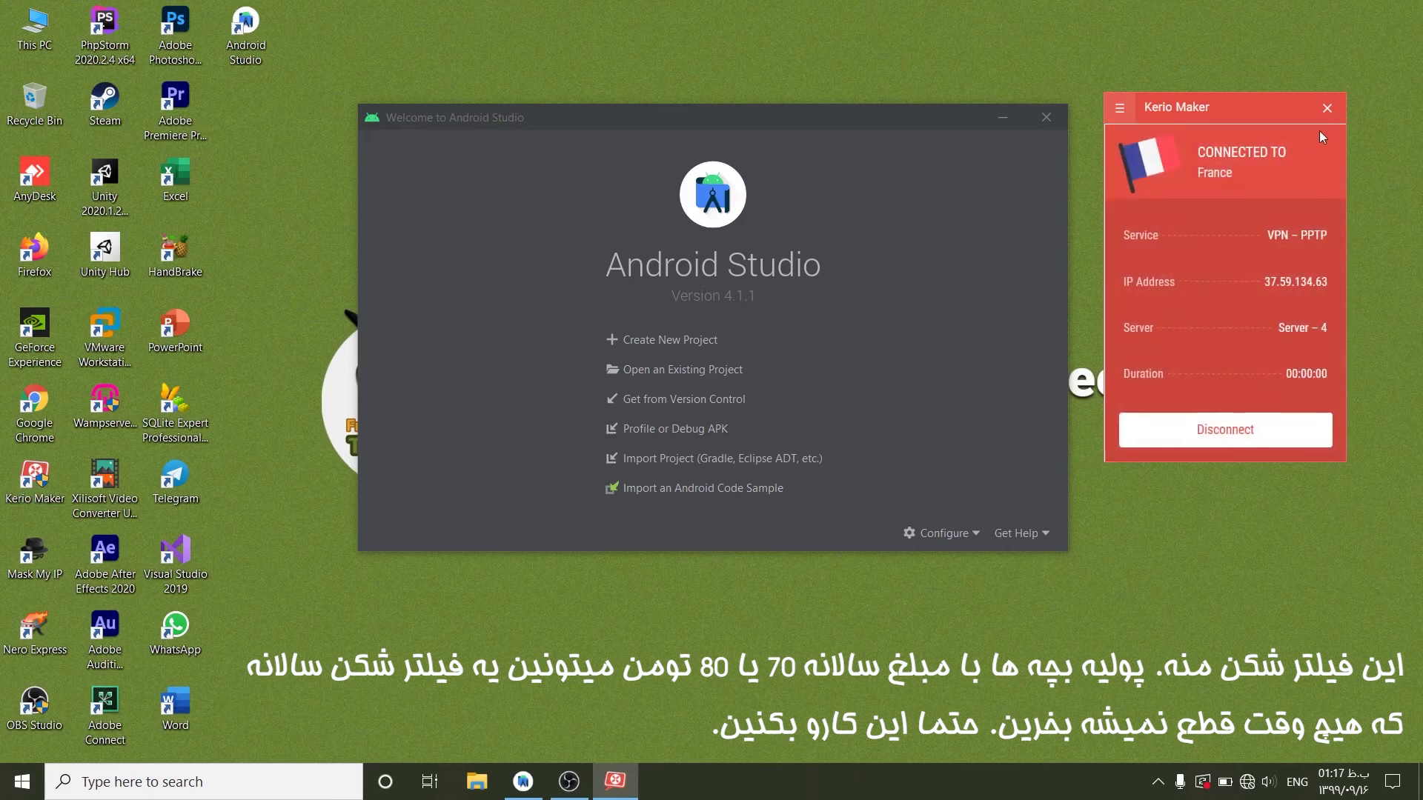
click(1327, 108)
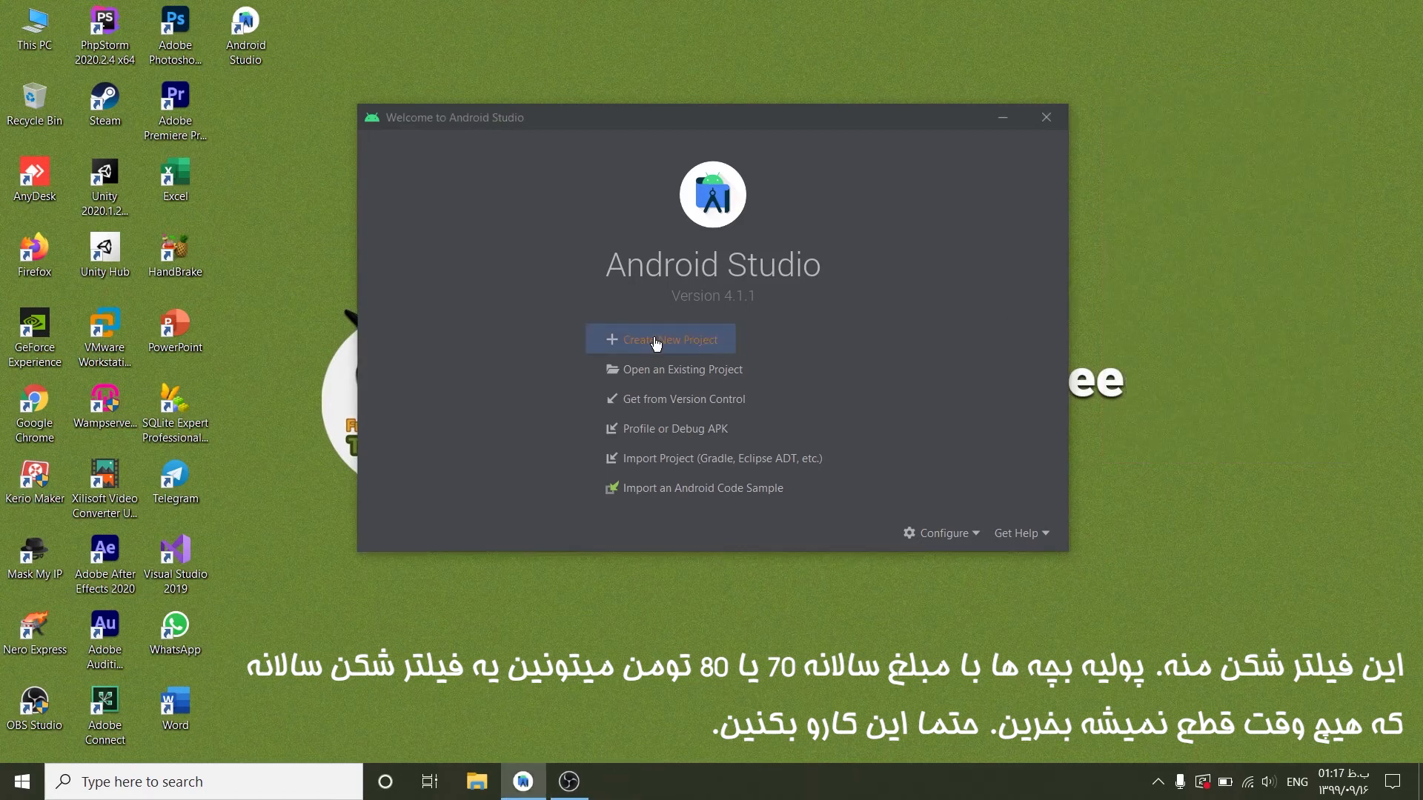
Create a new Empty Activity project with the default configuration and maximize the project window.
click(655, 341)
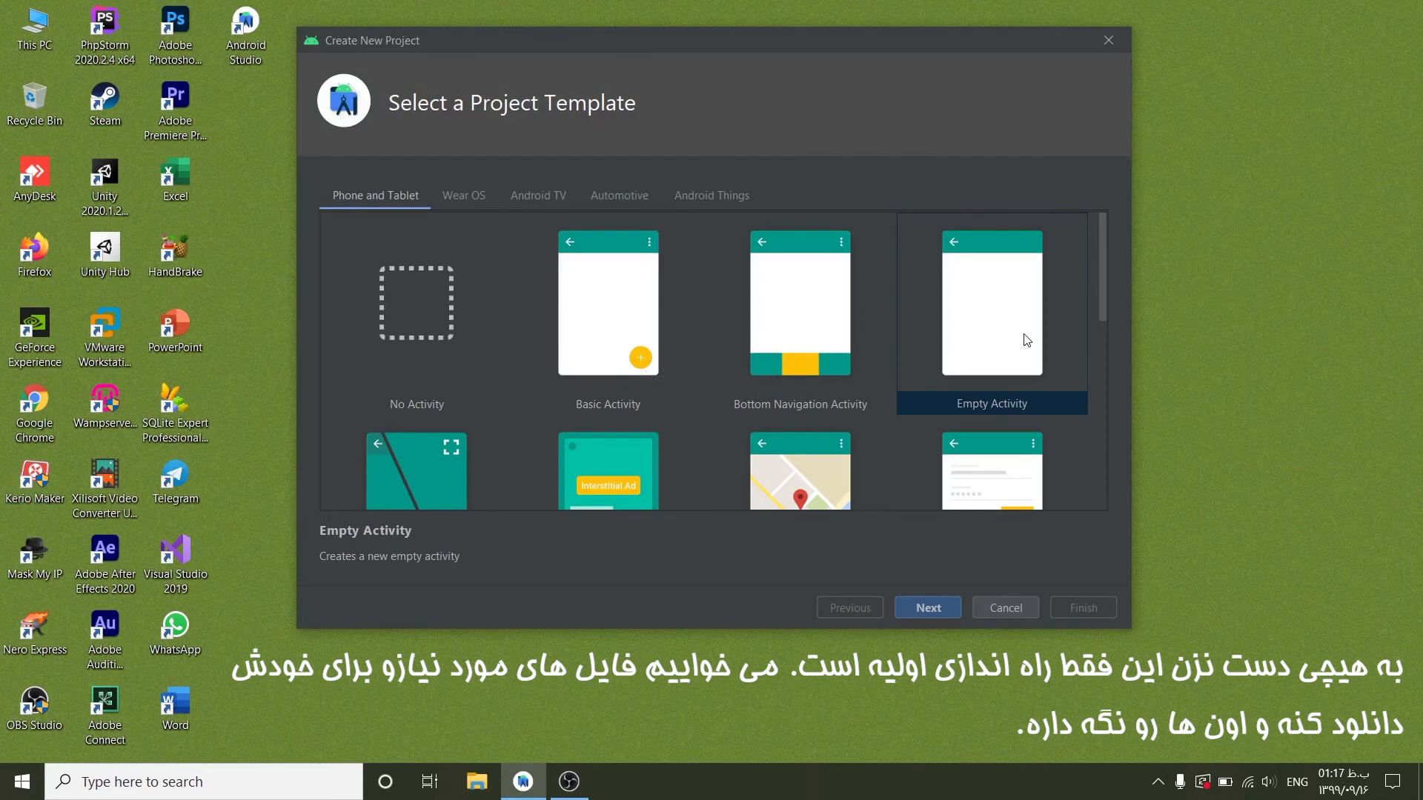
click(1026, 340)
click(949, 607)
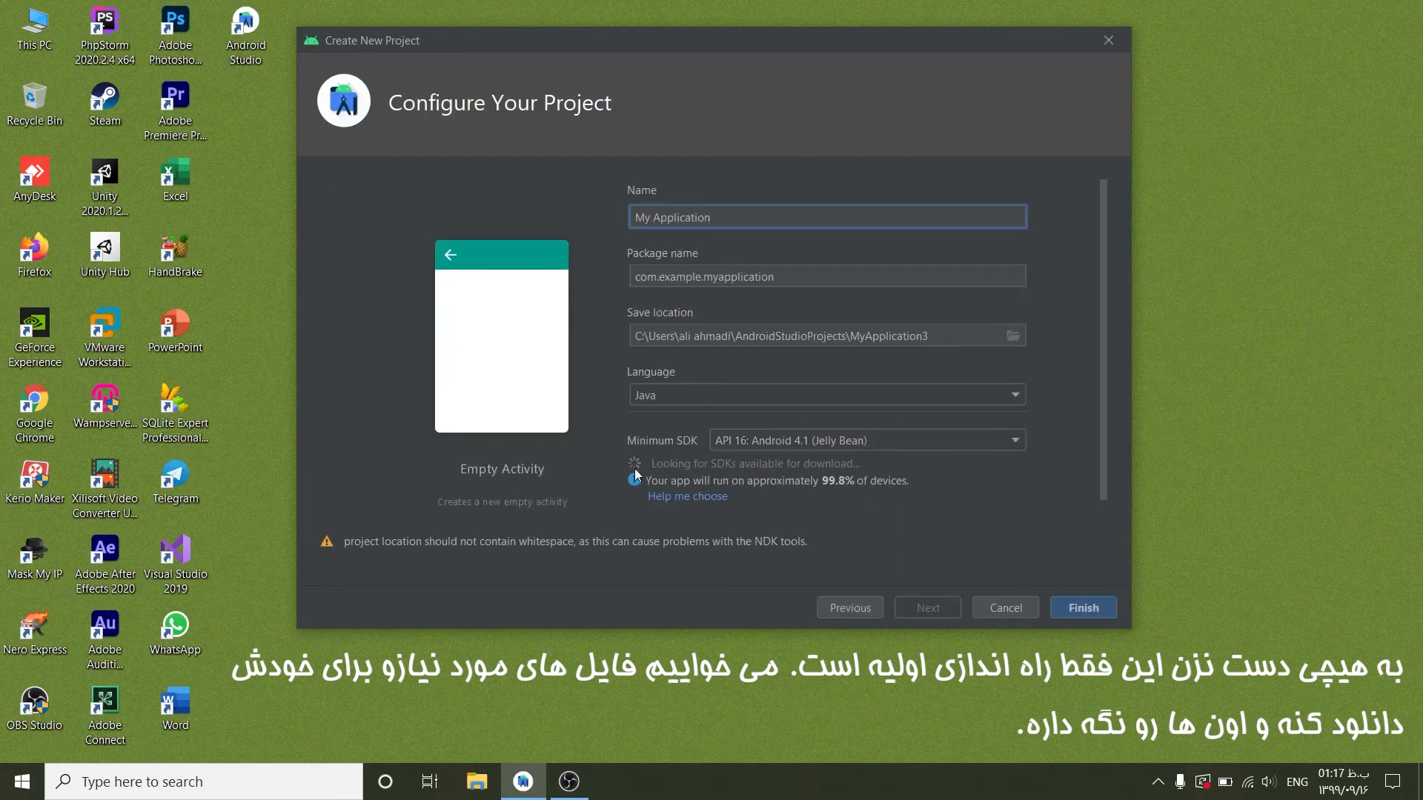
click(1080, 614)
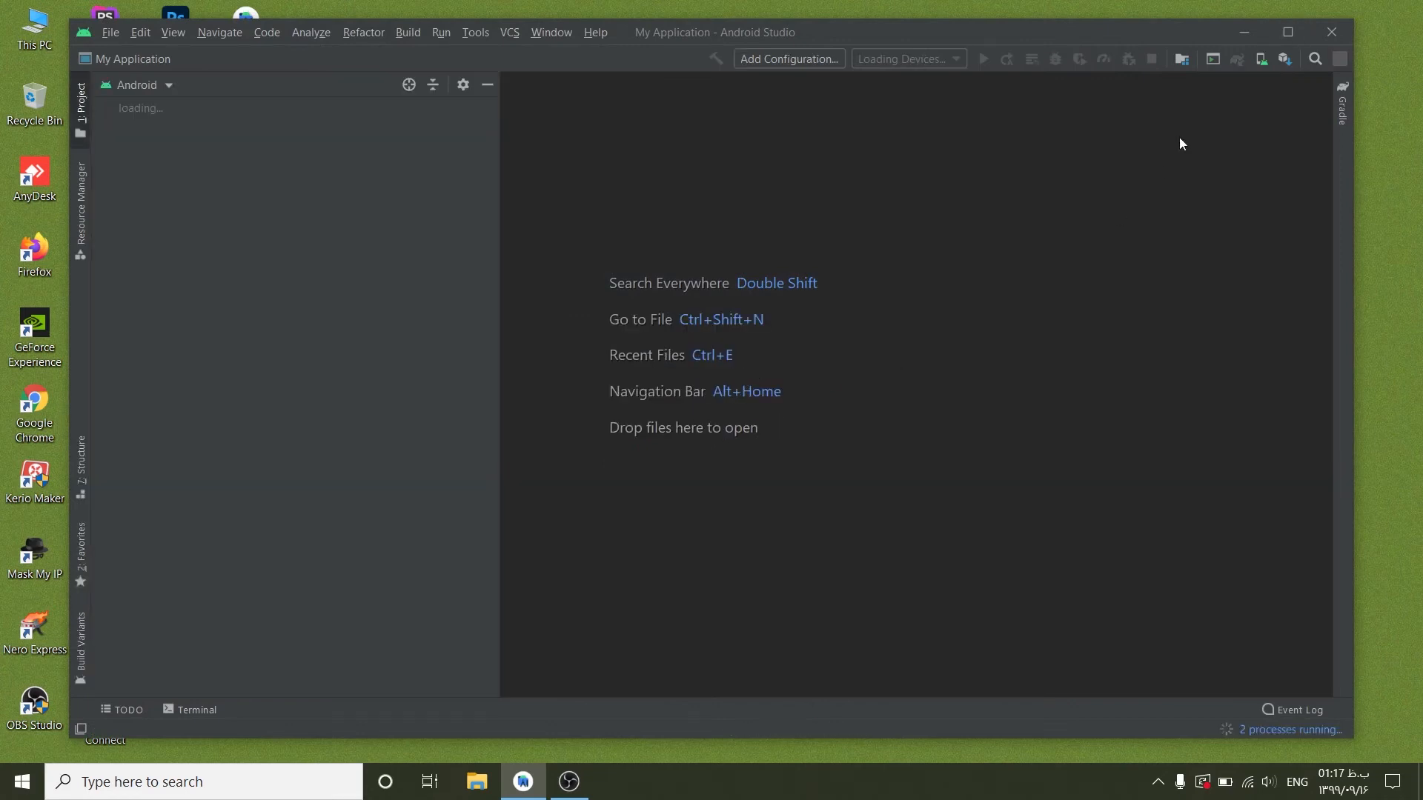
click(1288, 32)
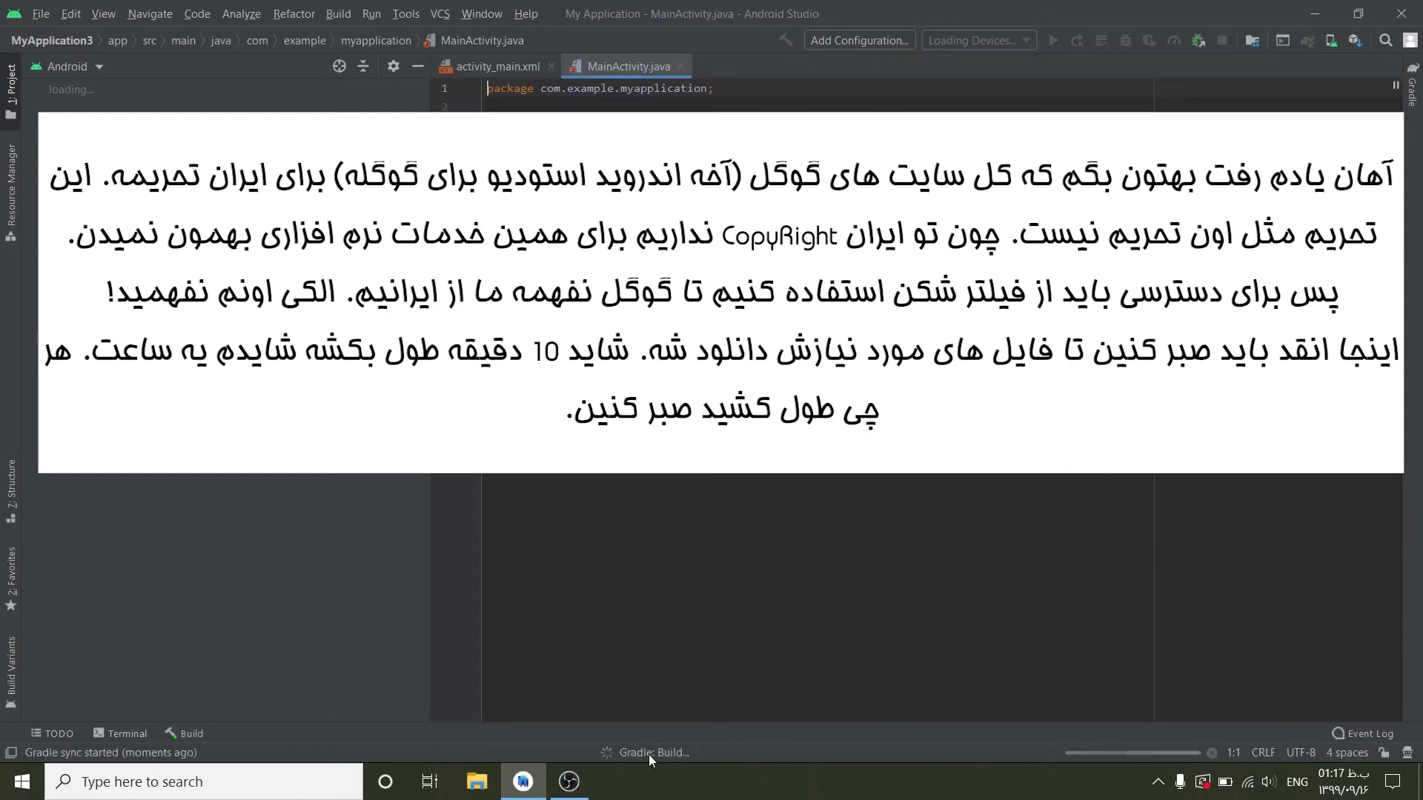
Check the progress of the Gradle sync in the build output, then hide the output.
click(650, 754)
click(1409, 652)
click(190, 734)
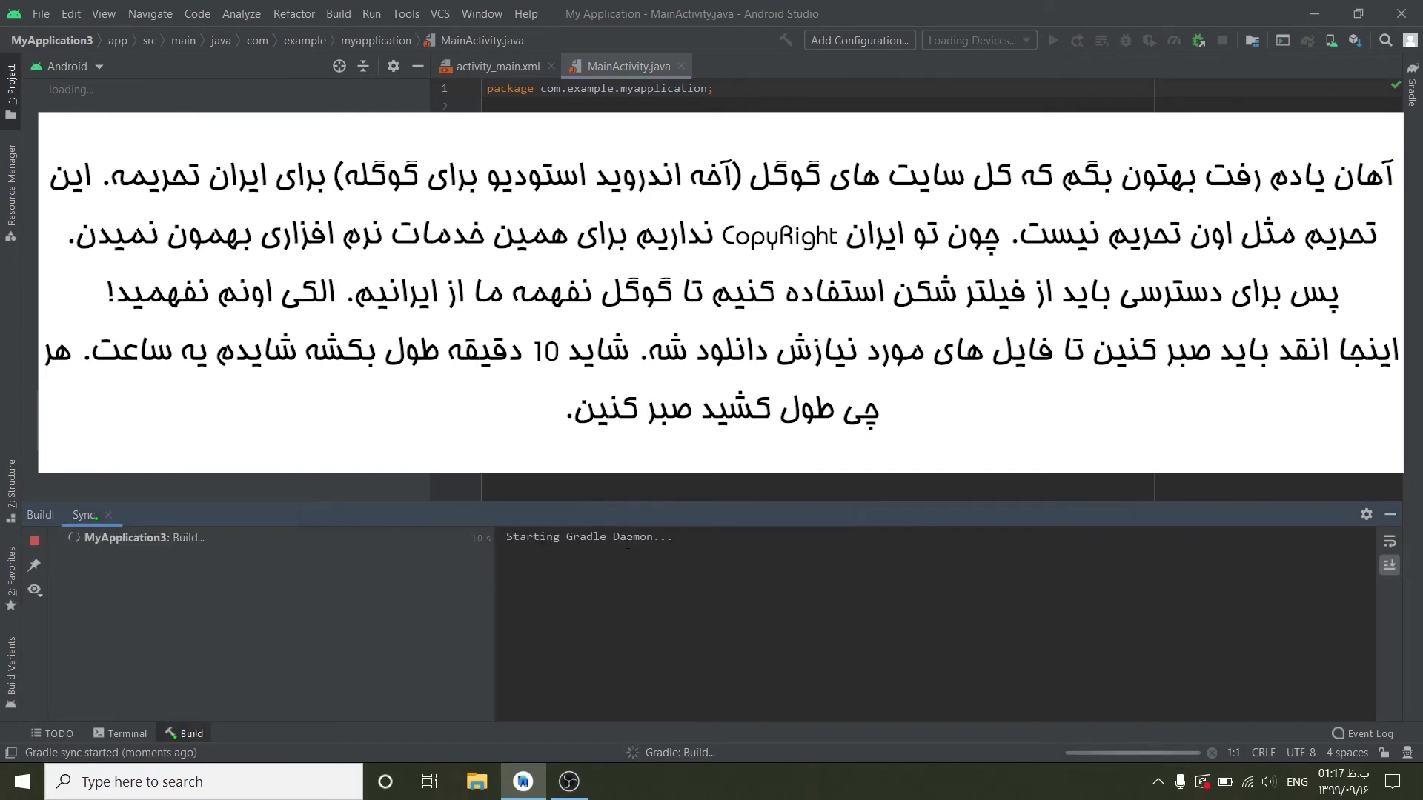
drag(520, 537, 761, 591)
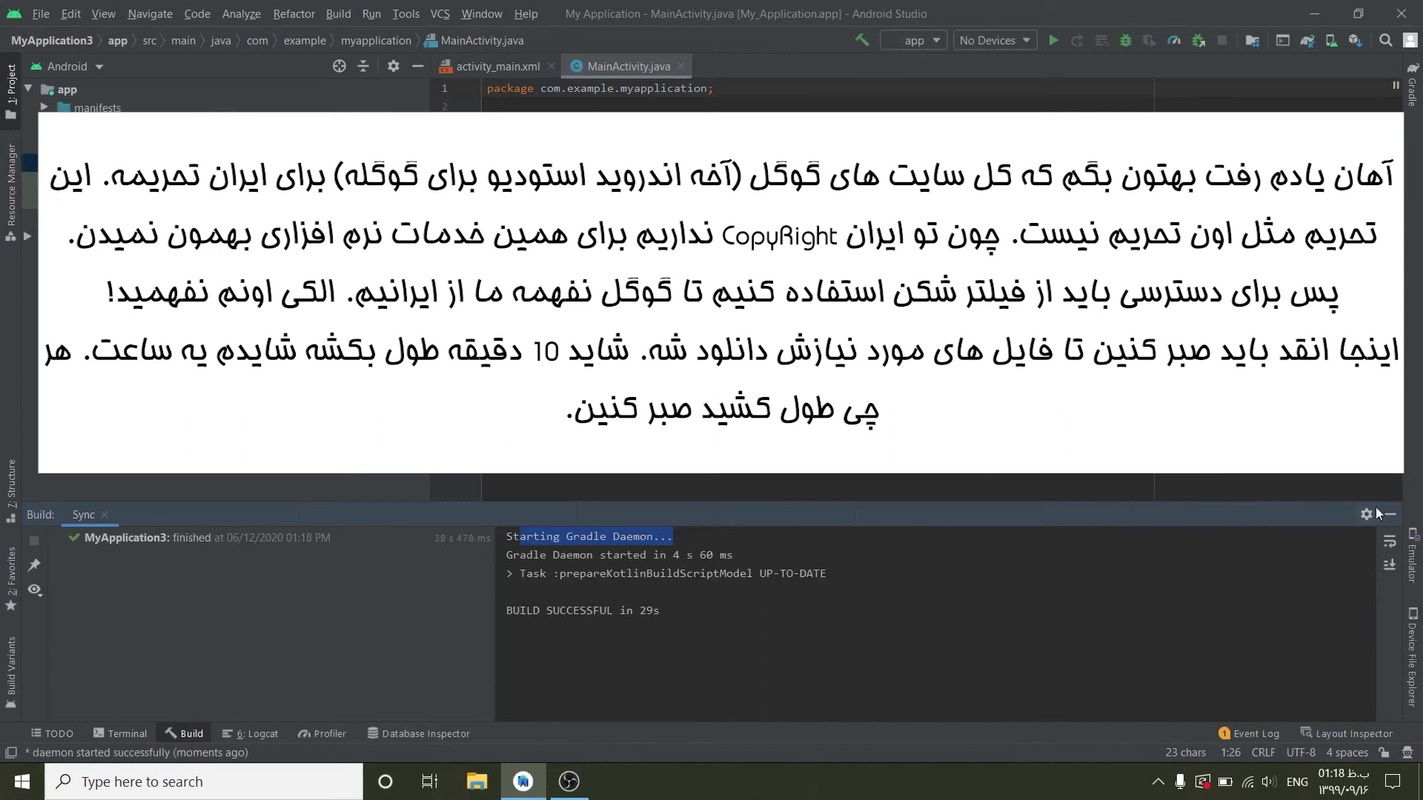
click(1390, 514)
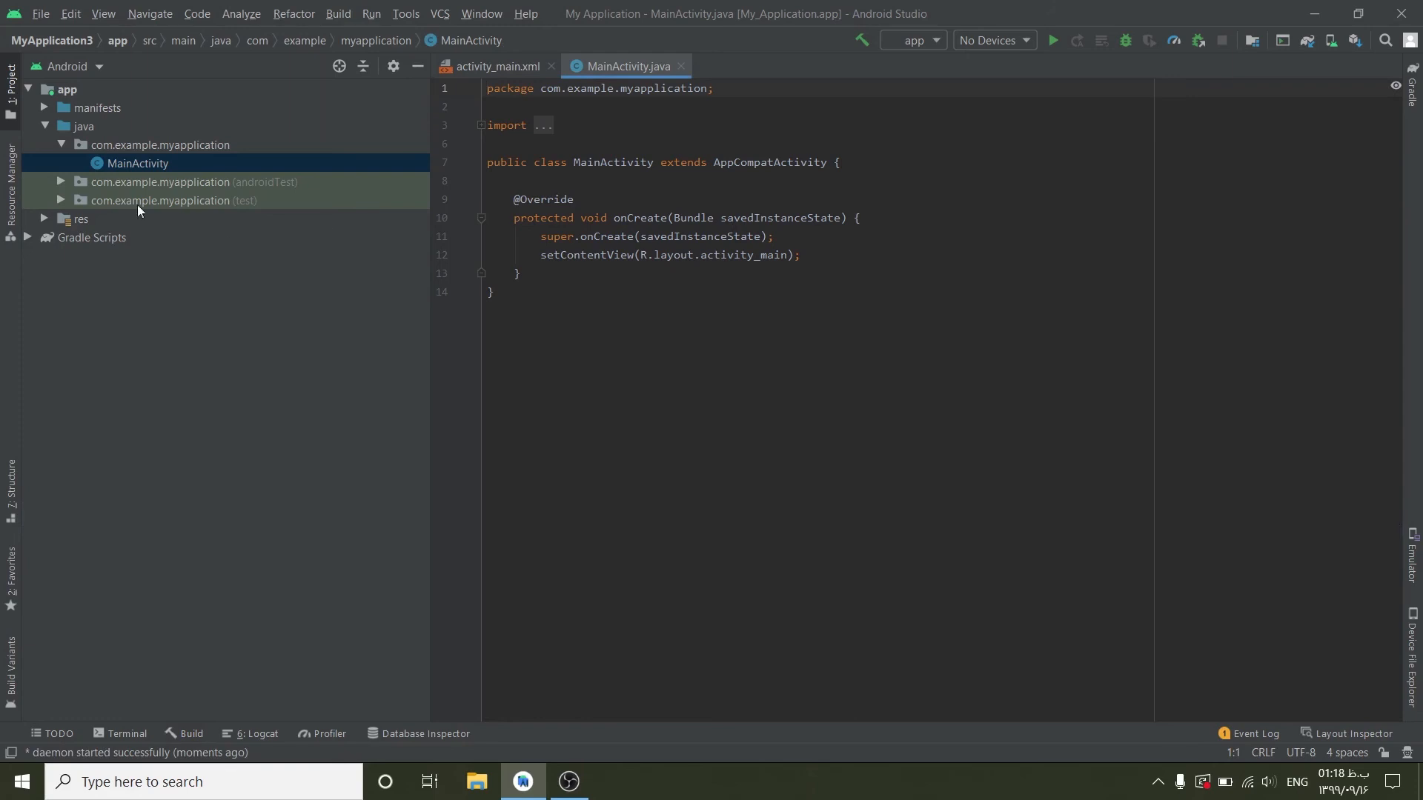
Collapse the main com.example.myapplication package and check the SDK and JDK locations in the Project Structure without changing them.
click(61, 144)
click(61, 144)
click(61, 144)
click(41, 18)
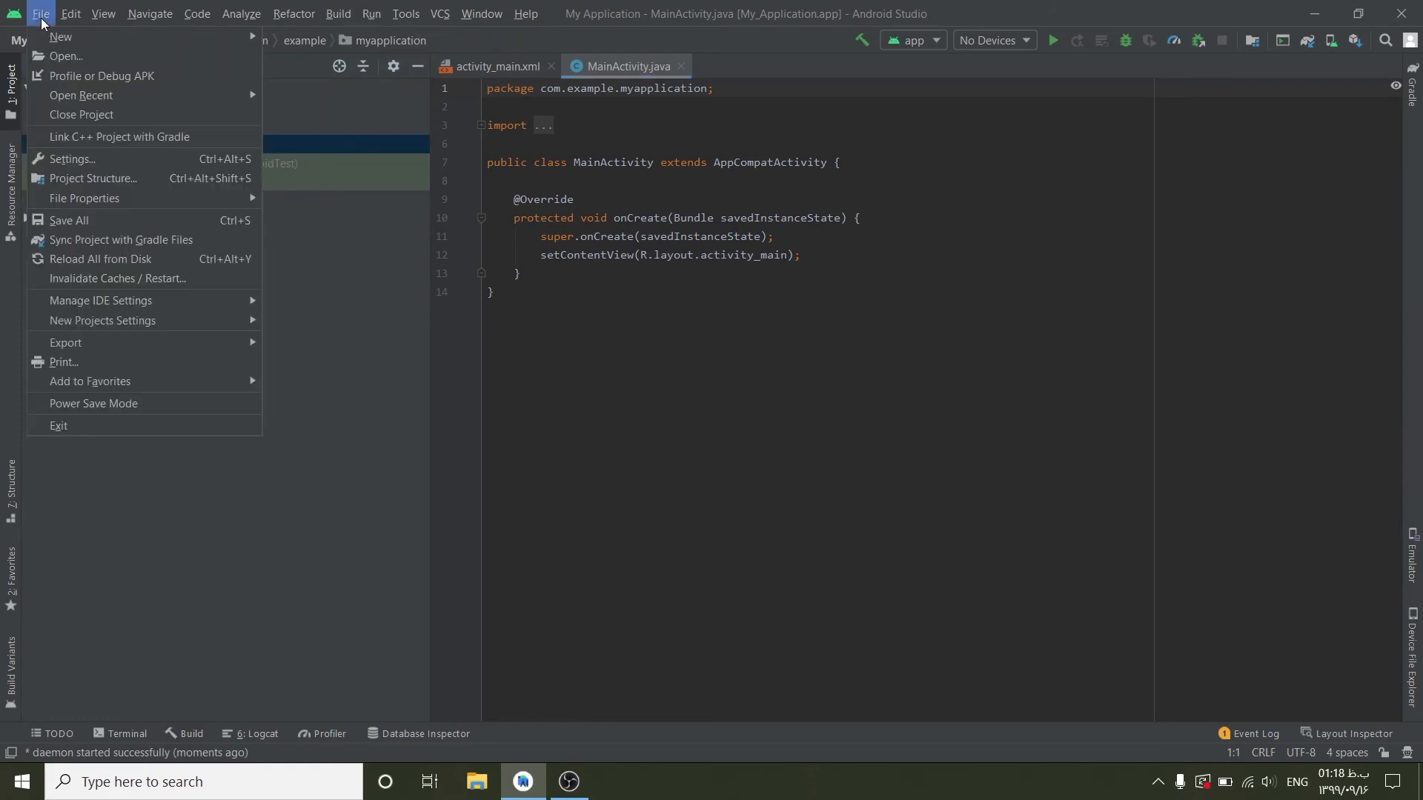
click(71, 178)
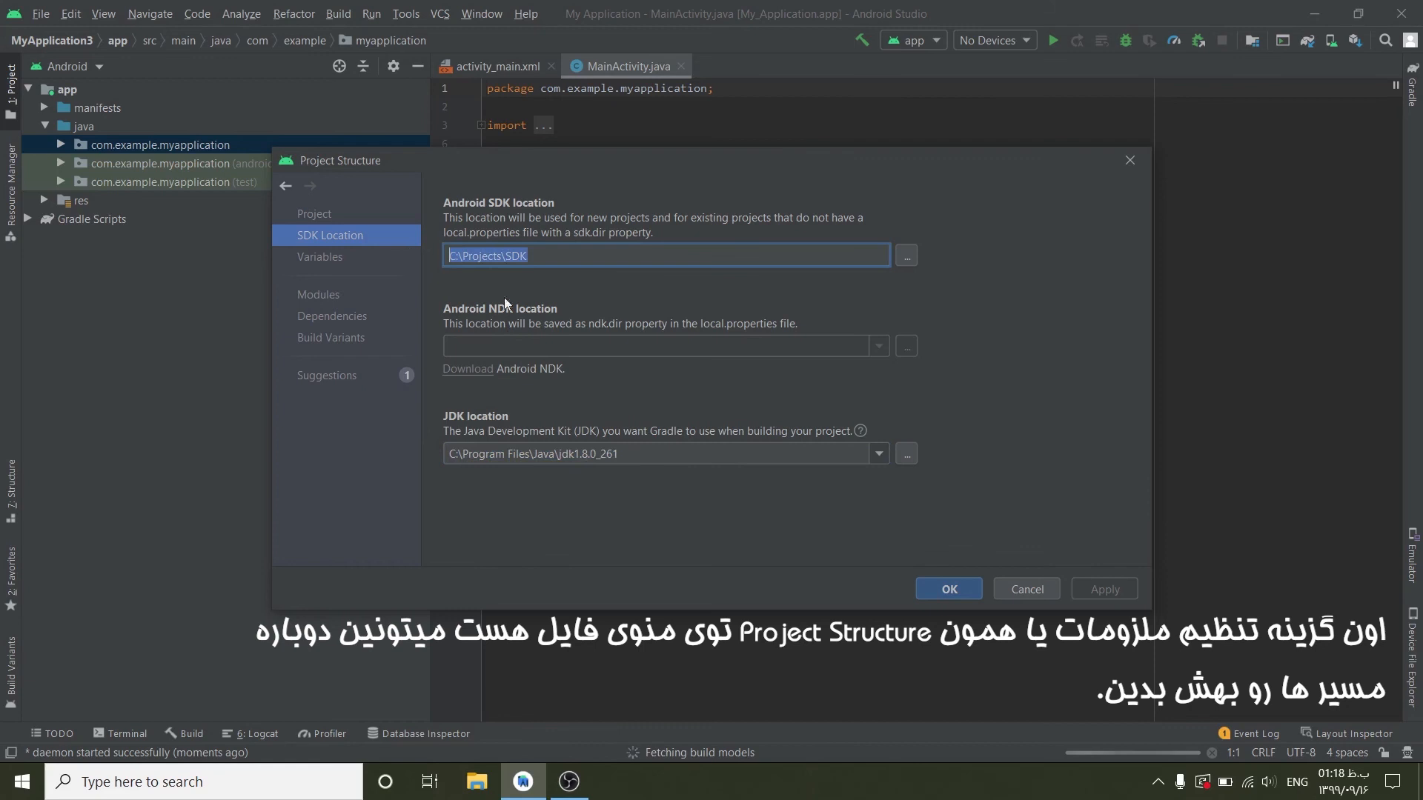
click(1028, 589)
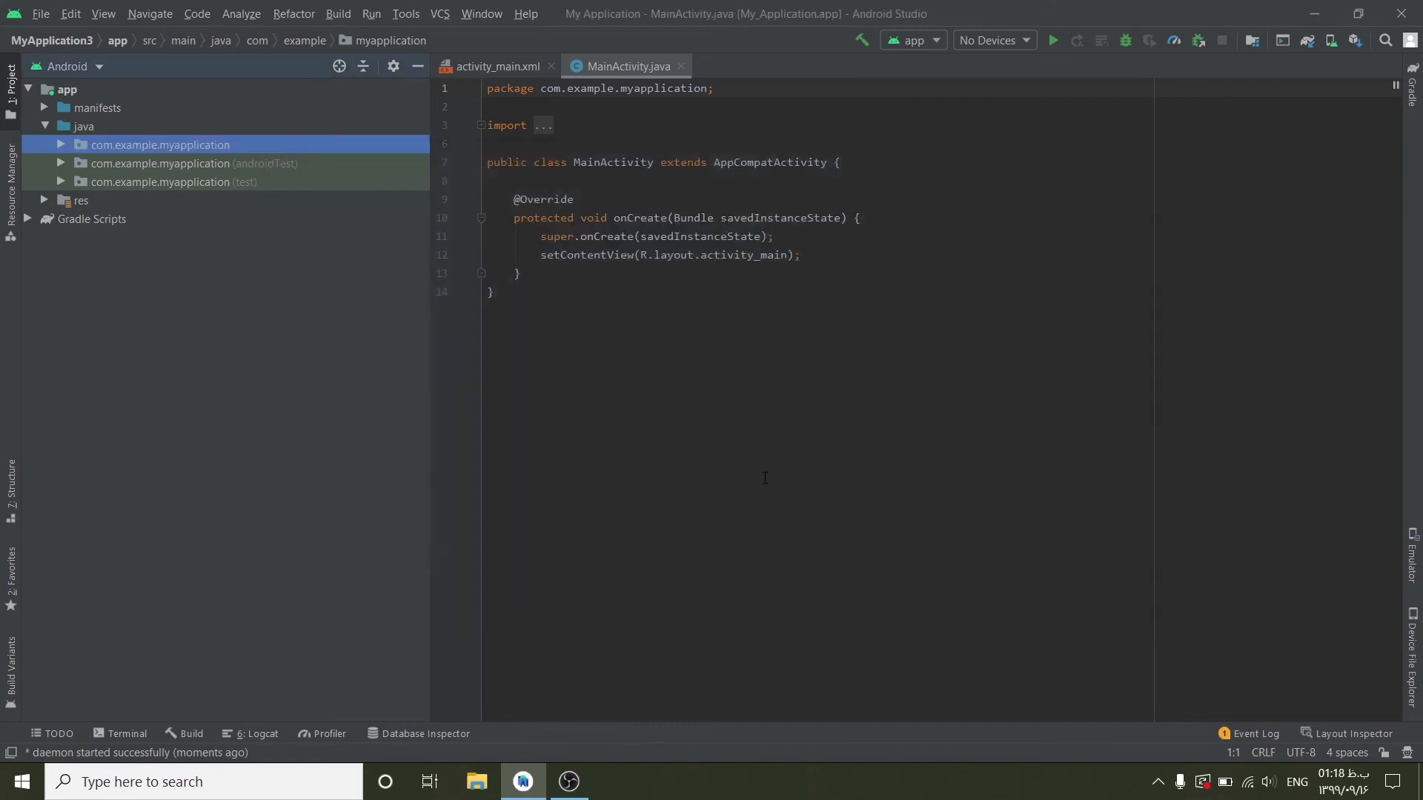
In the System Settings, turn off reopening the last project on startup and save the settings.
click(35, 14)
click(60, 157)
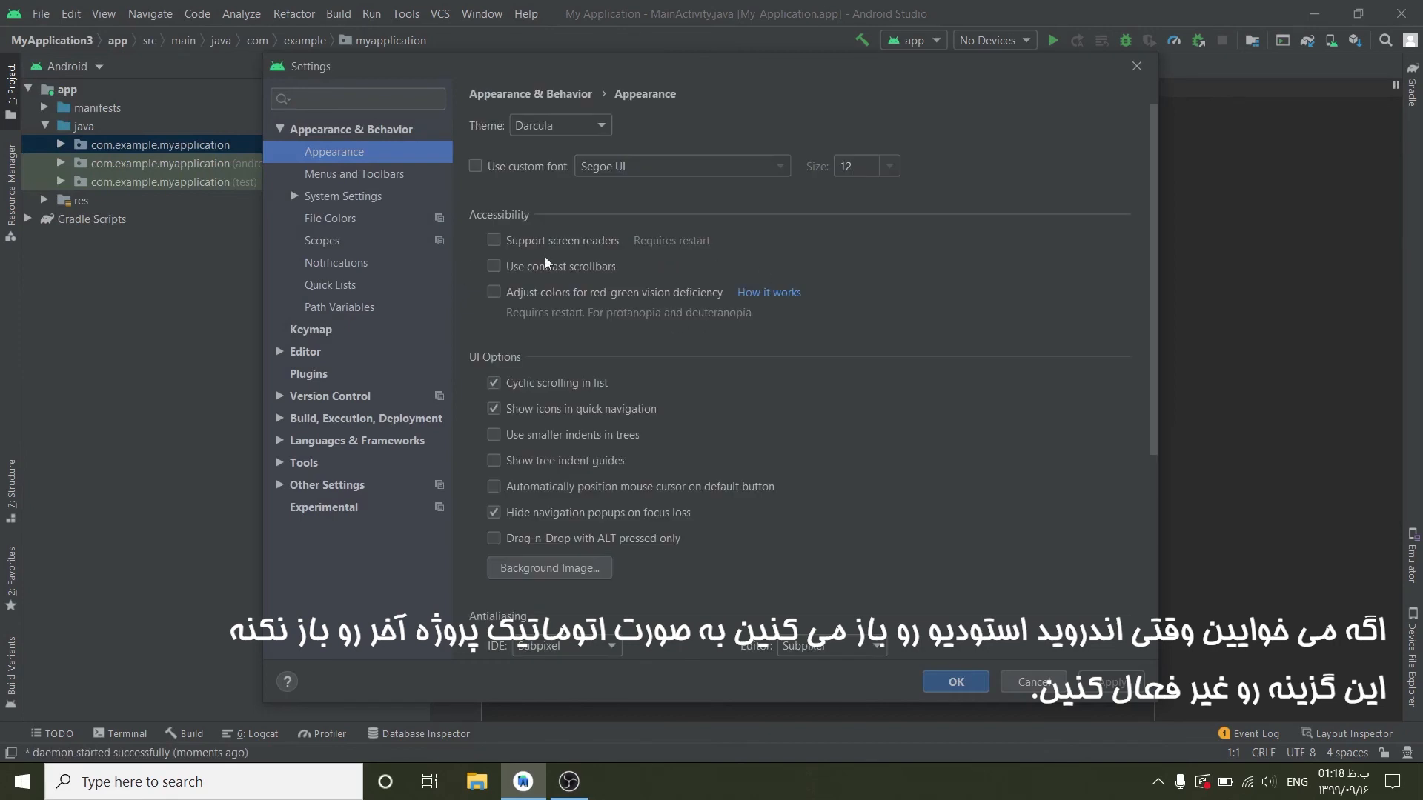
click(348, 199)
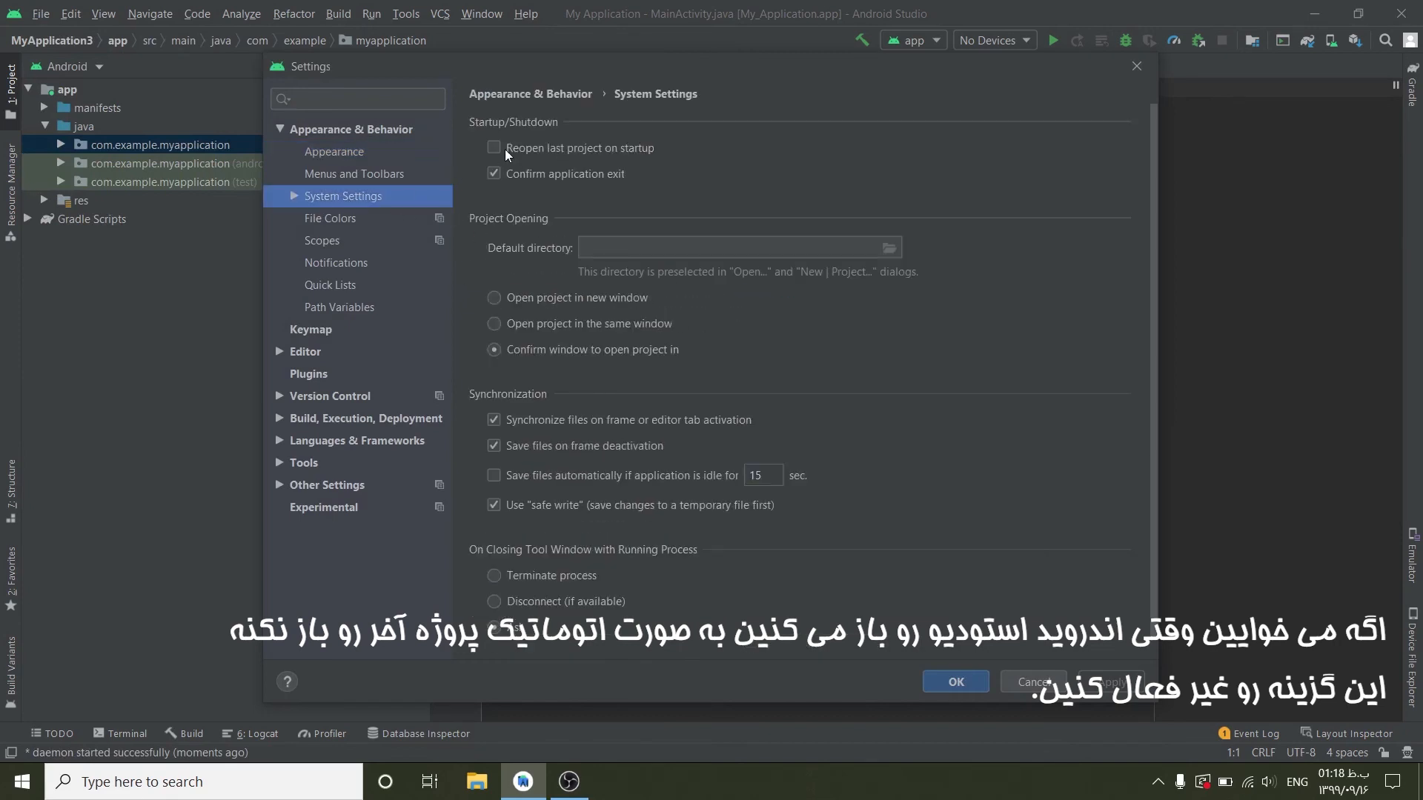
click(495, 149)
click(956, 682)
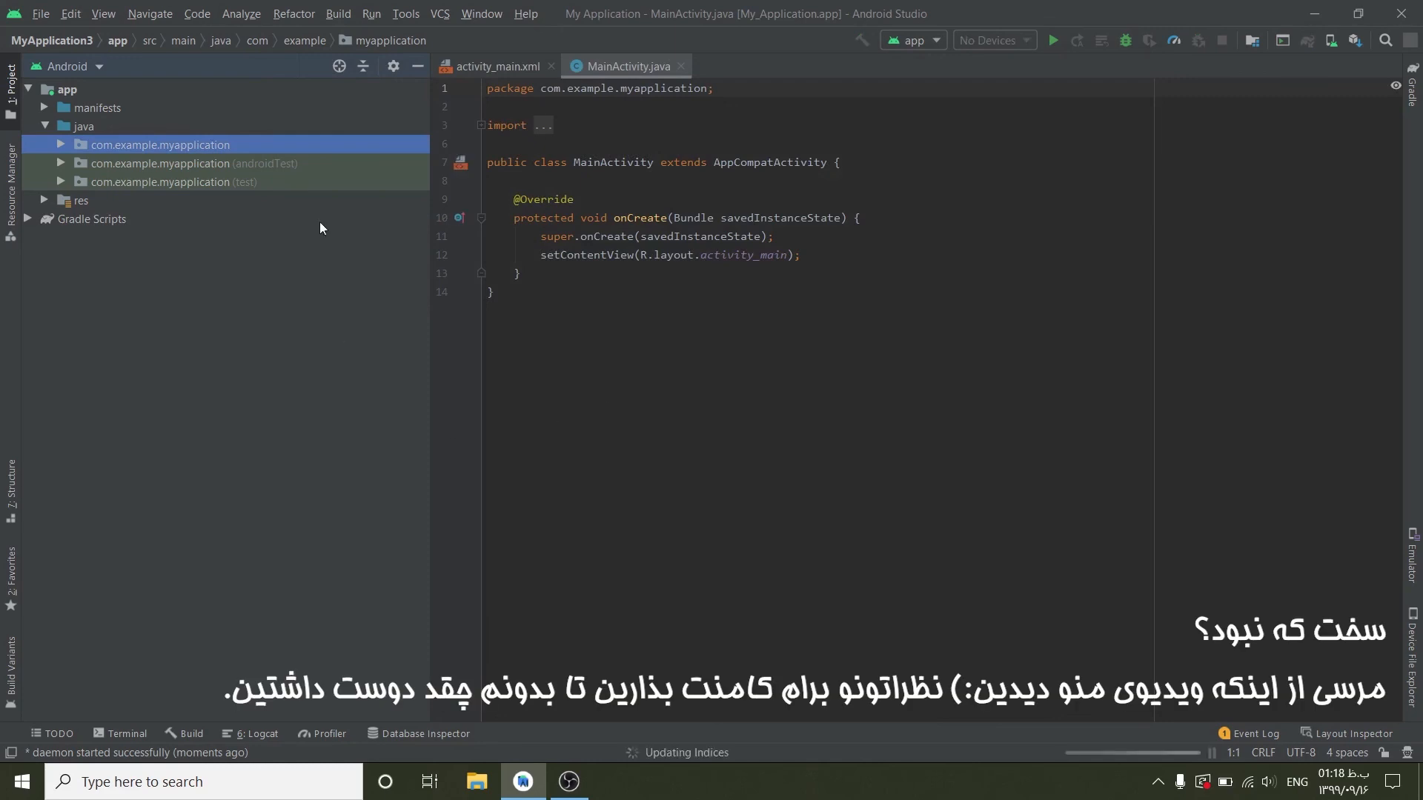
mouse_move(730, 252)
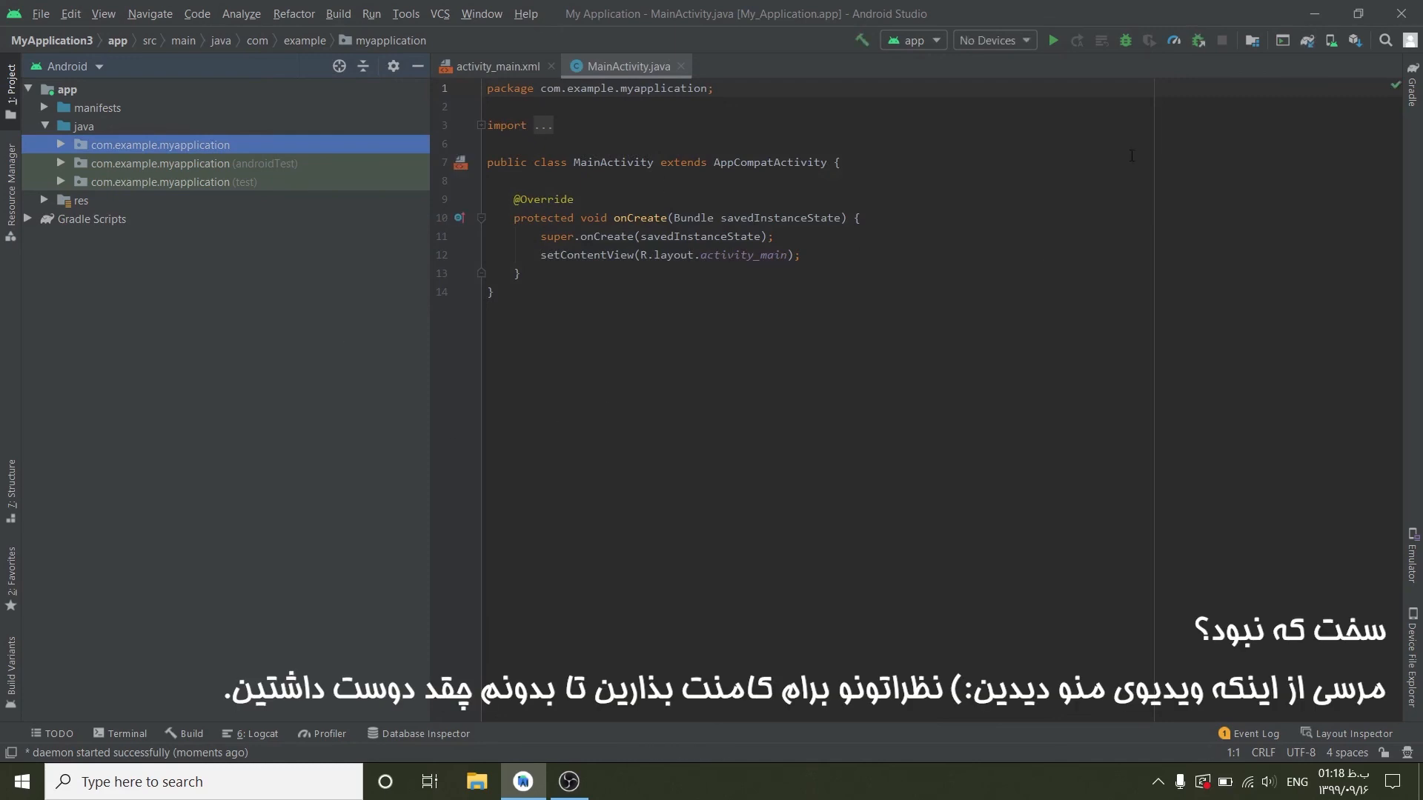